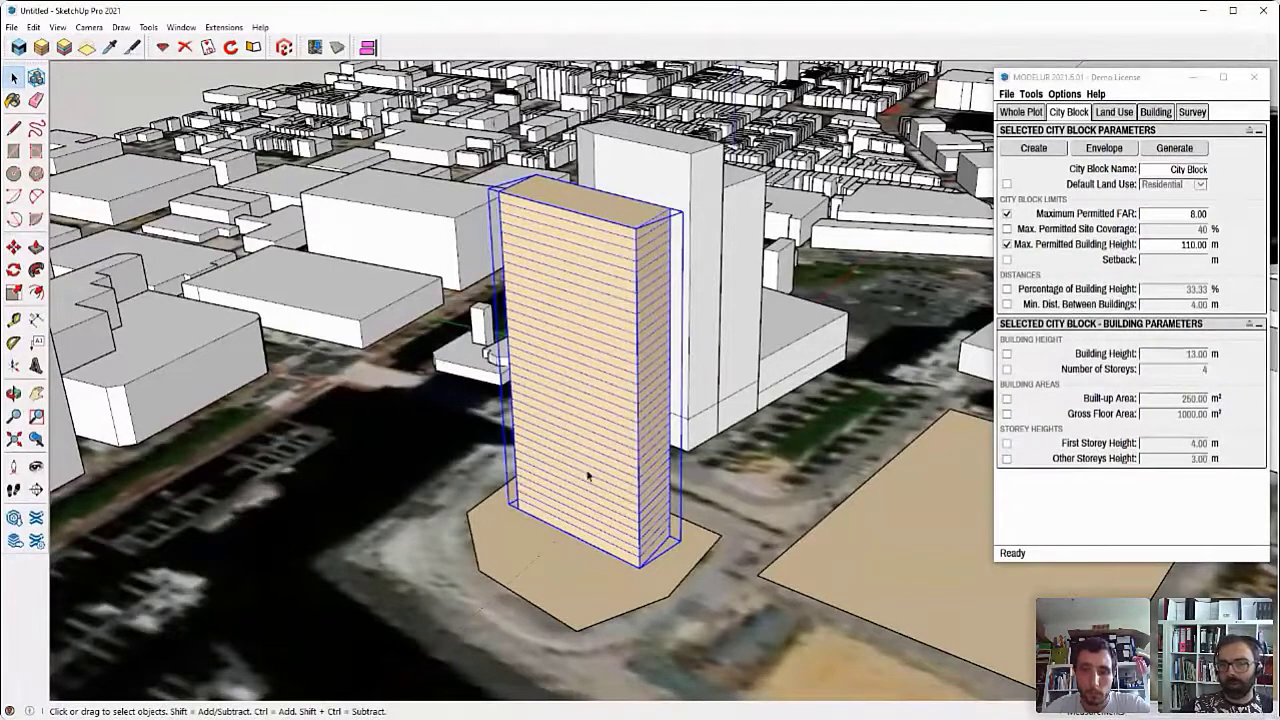
Scale the selected tower down vertically to a low block 10 m high with 3 storeys.
{"action": "key", "text": "s"}
{"action": "left_click", "coordinate": [583, 199]}
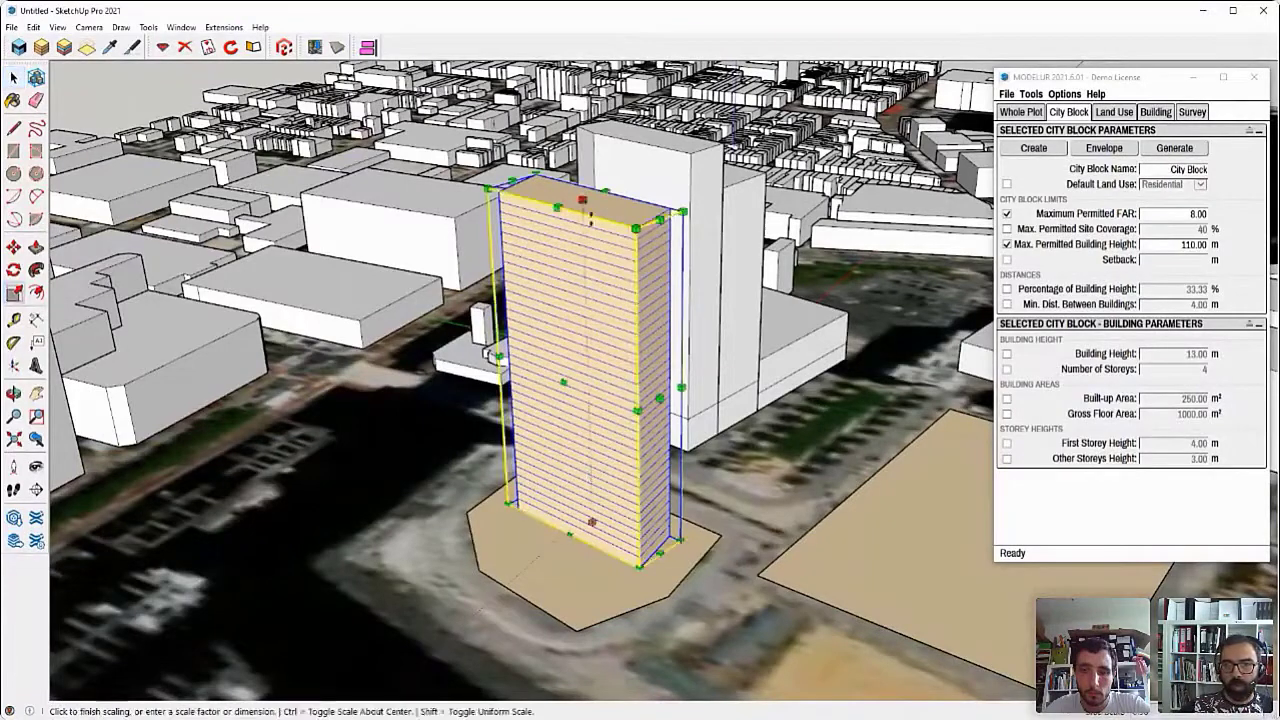
{"action": "left_click", "coordinate": [568, 535]}
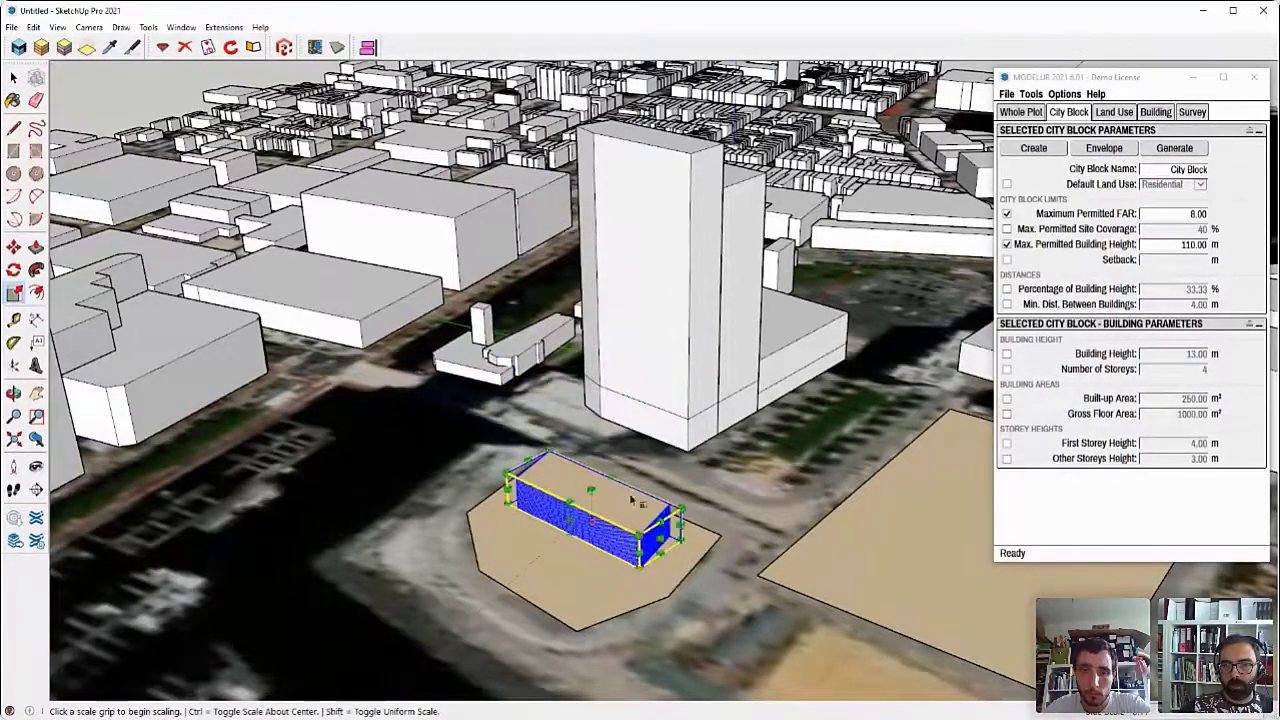
{"action": "key", "text": "space"}
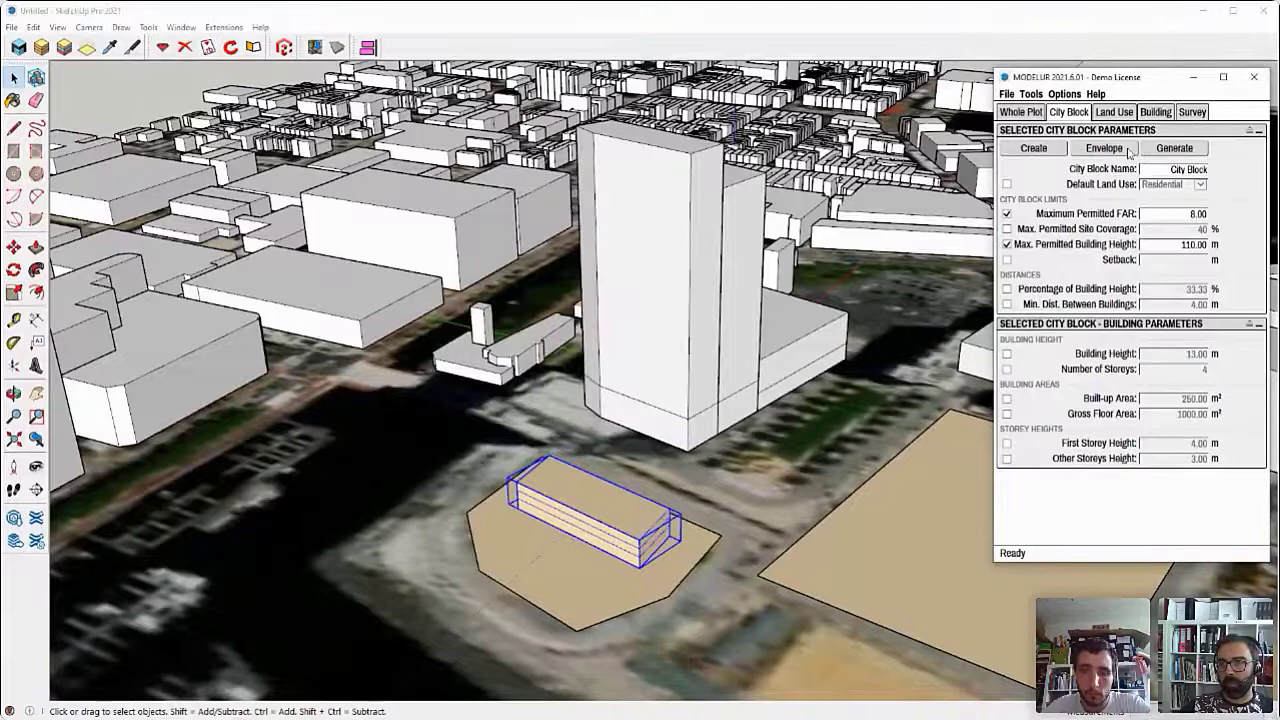
Override the low block's default land use and set it to Service.
{"action": "left_click", "coordinate": [1156, 111]}
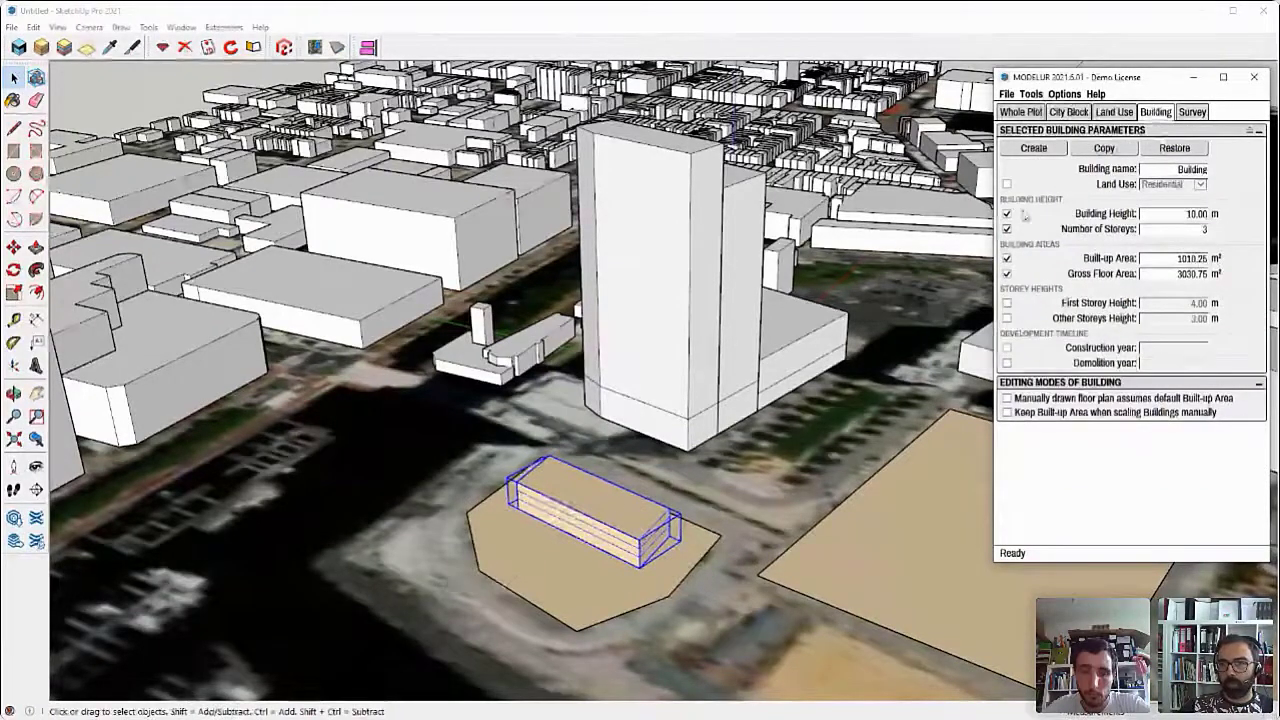
{"action": "left_click", "coordinate": [1006, 184]}
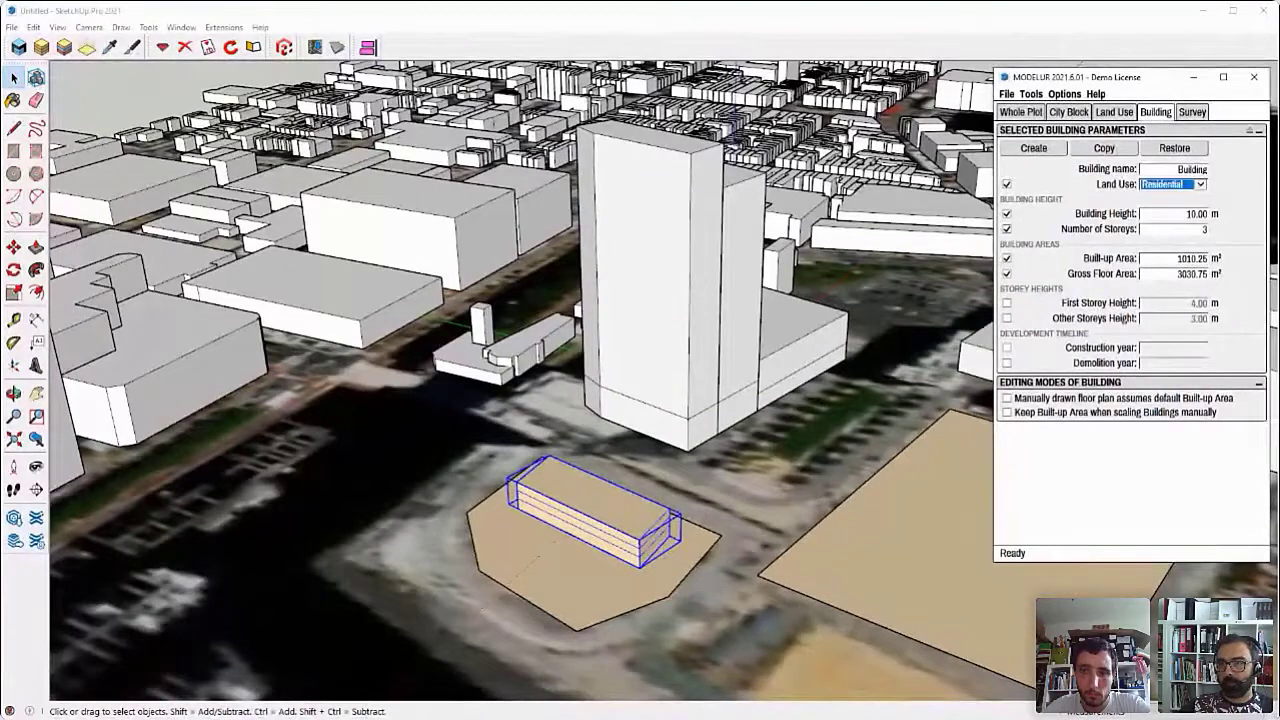
{"action": "left_click", "coordinate": [1160, 208]}
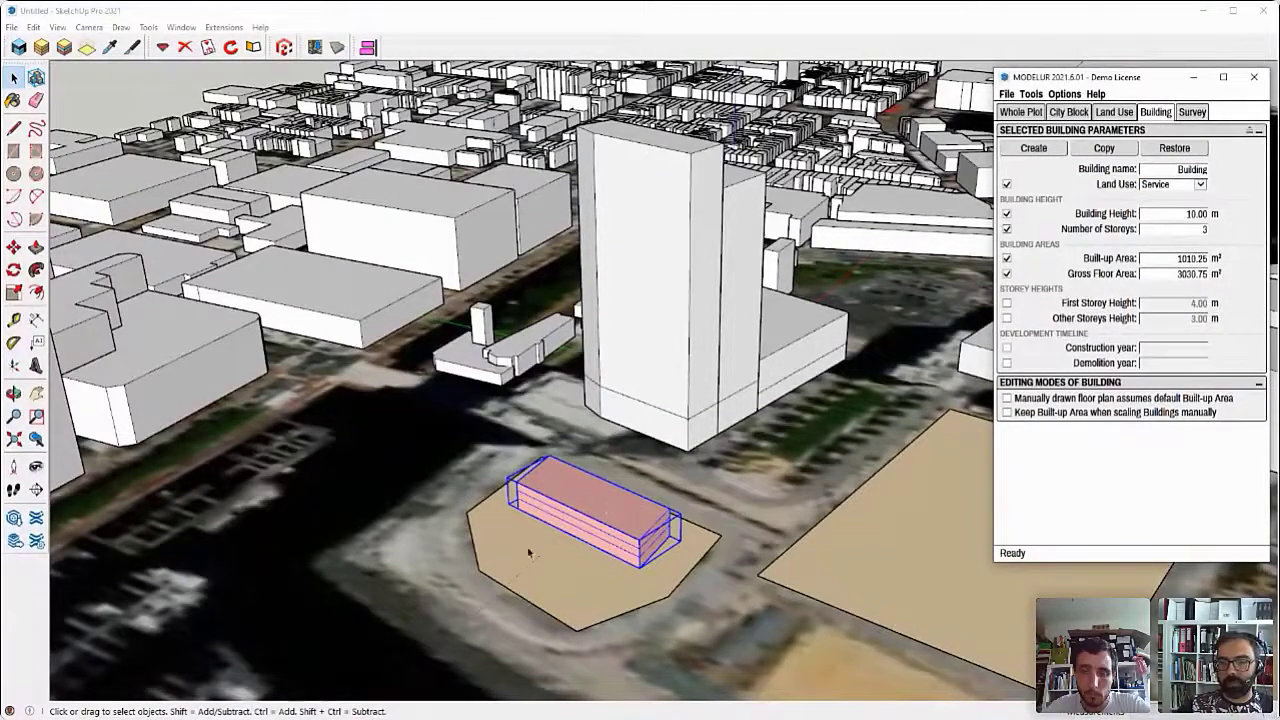
Copy the Service block straight up so the duplicate sits directly on top of the original.
{"action": "left_click", "coordinate": [636, 567]}
{"action": "key", "text": "m"}
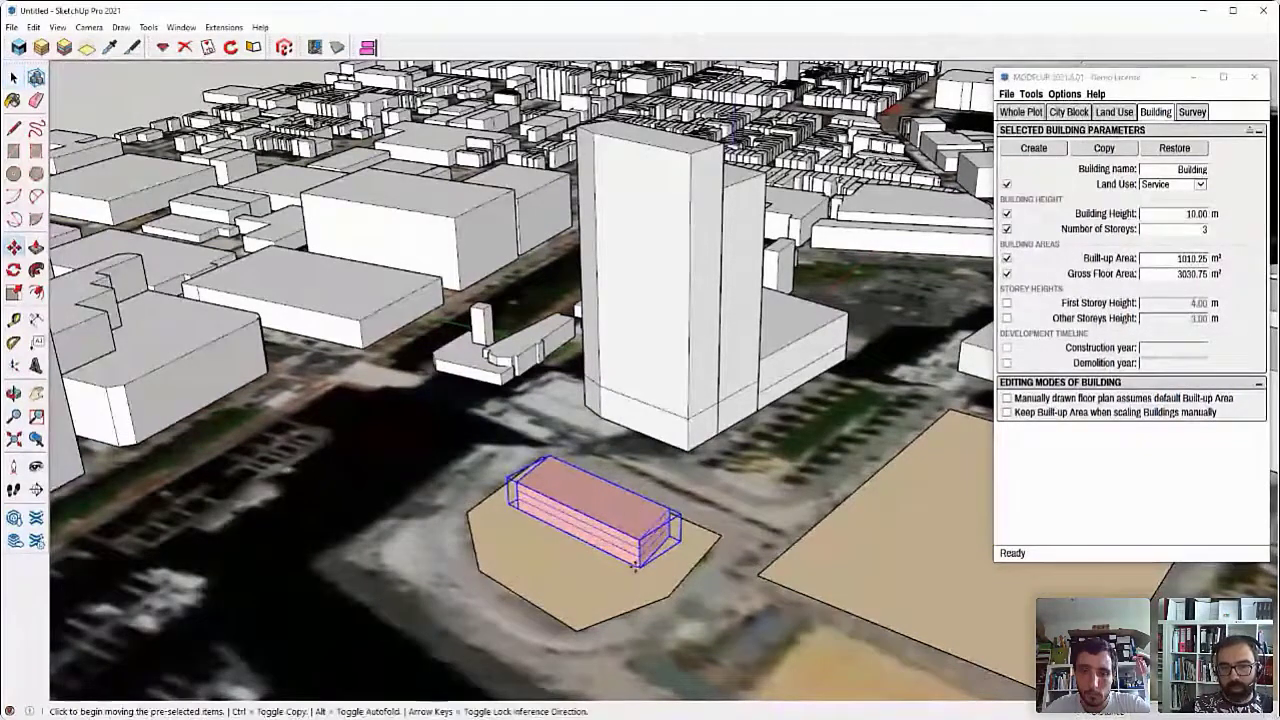
{"action": "key", "text": "ctrl"}
{"action": "left_click", "coordinate": [634, 566]}
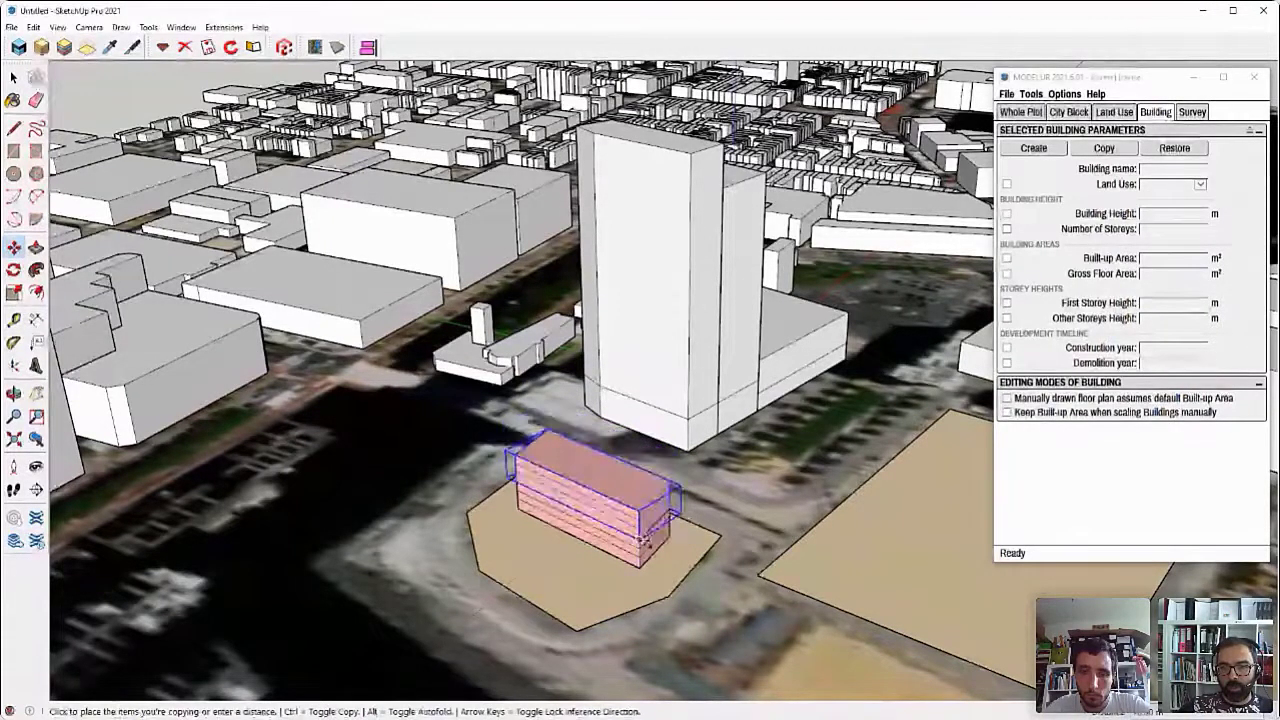
{"action": "left_click", "coordinate": [645, 541]}
{"action": "middle_click_drag", "start_coordinate": [652, 552], "coordinate": [565, 481]}
{"action": "key", "text": "space"}
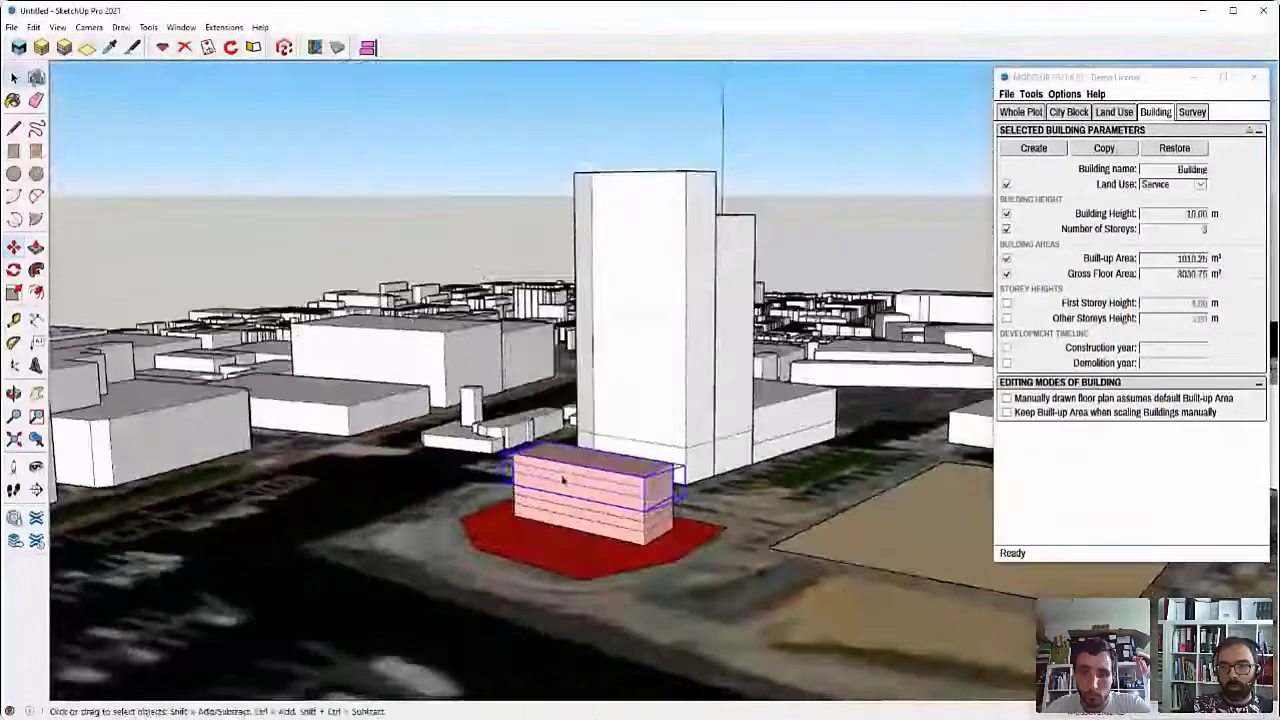
Check the city block limits and change the upper block's land use to Residential.
{"action": "scroll", "coordinate": [596, 503], "scroll_direction": "up", "scroll_amount": 2}
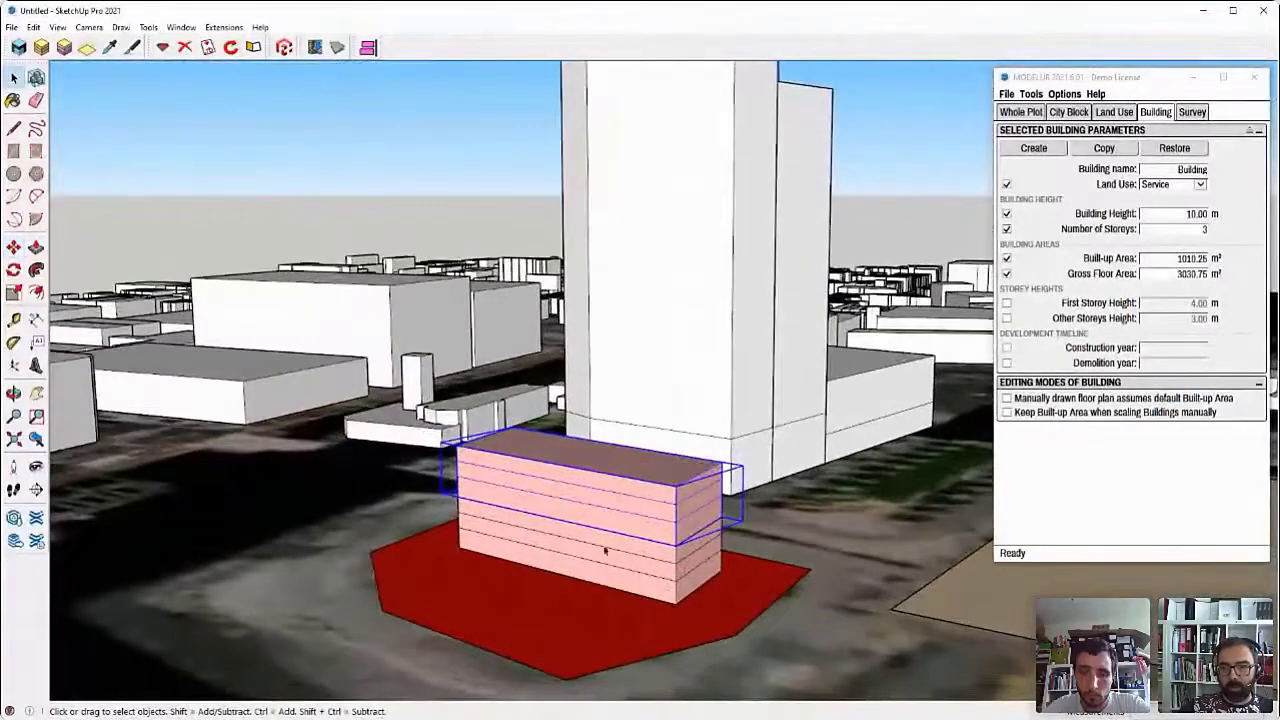
{"action": "left_click", "coordinate": [1068, 112]}
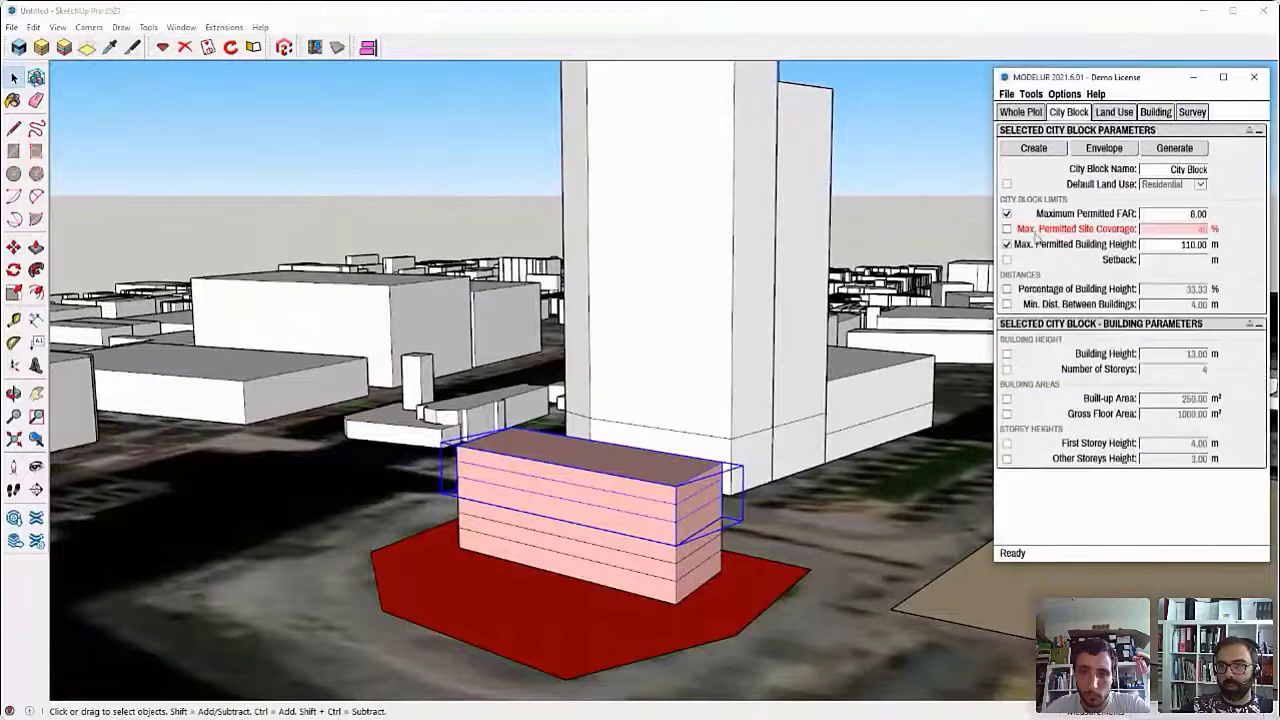
{"action": "mouse_move", "coordinate": [611, 500]}
{"action": "middle_mouse_down"}
{"action": "mouse_move", "coordinate": [571, 534]}
{"action": "mouse_move", "coordinate": [606, 509]}
{"action": "middle_mouse_up"}
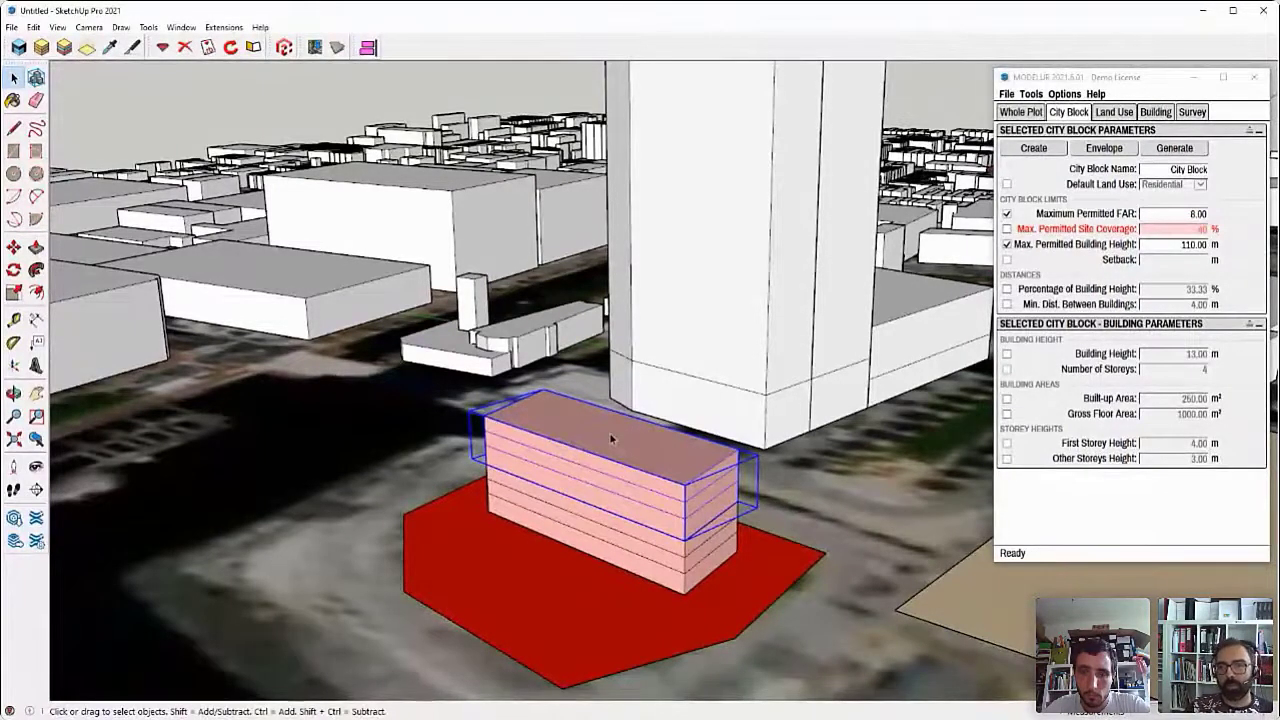
{"action": "middle_click_drag", "start_coordinate": [609, 432], "coordinate": [592, 477]}
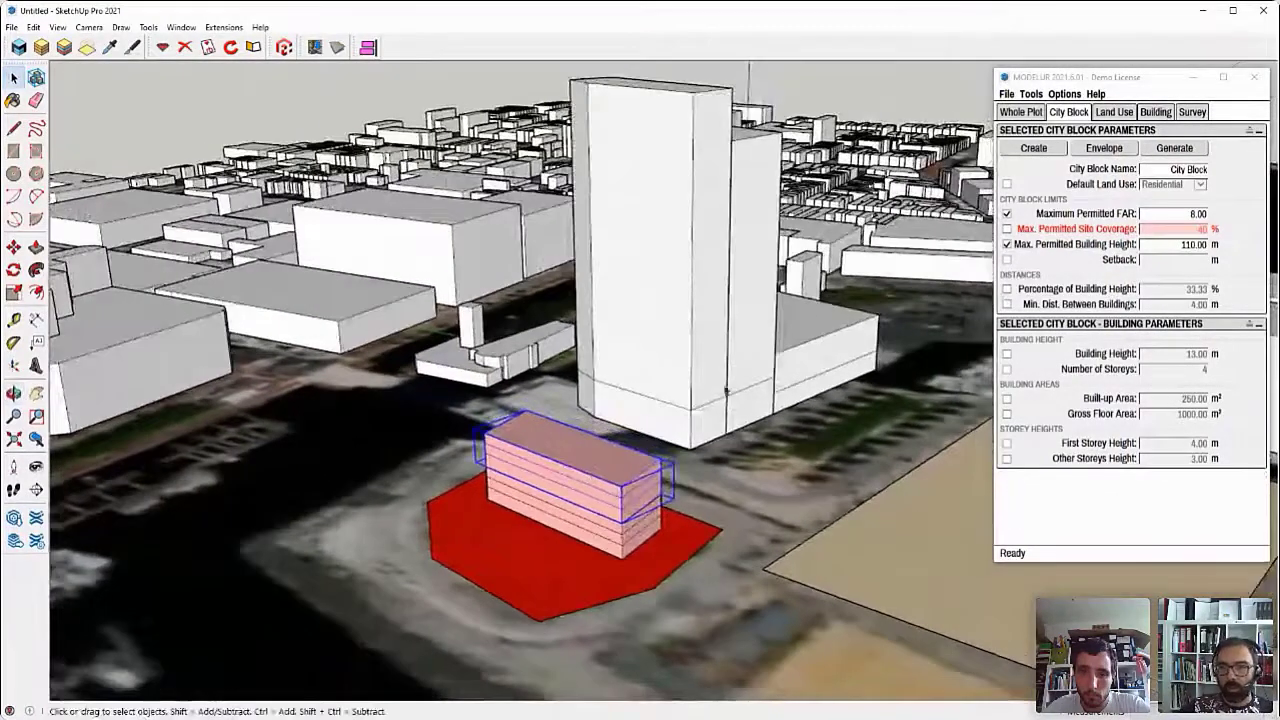
{"action": "left_click", "coordinate": [1156, 112]}
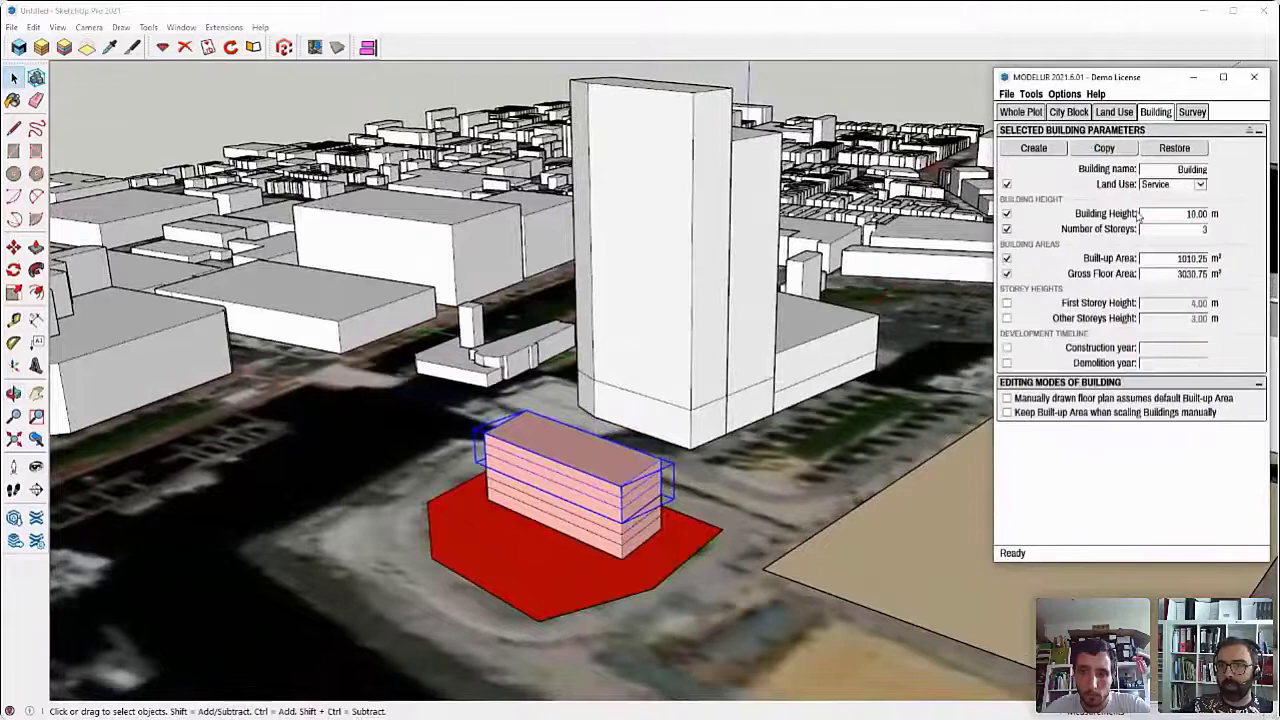
{"action": "left_click", "coordinate": [1166, 188]}
{"action": "left_click", "coordinate": [1164, 198]}
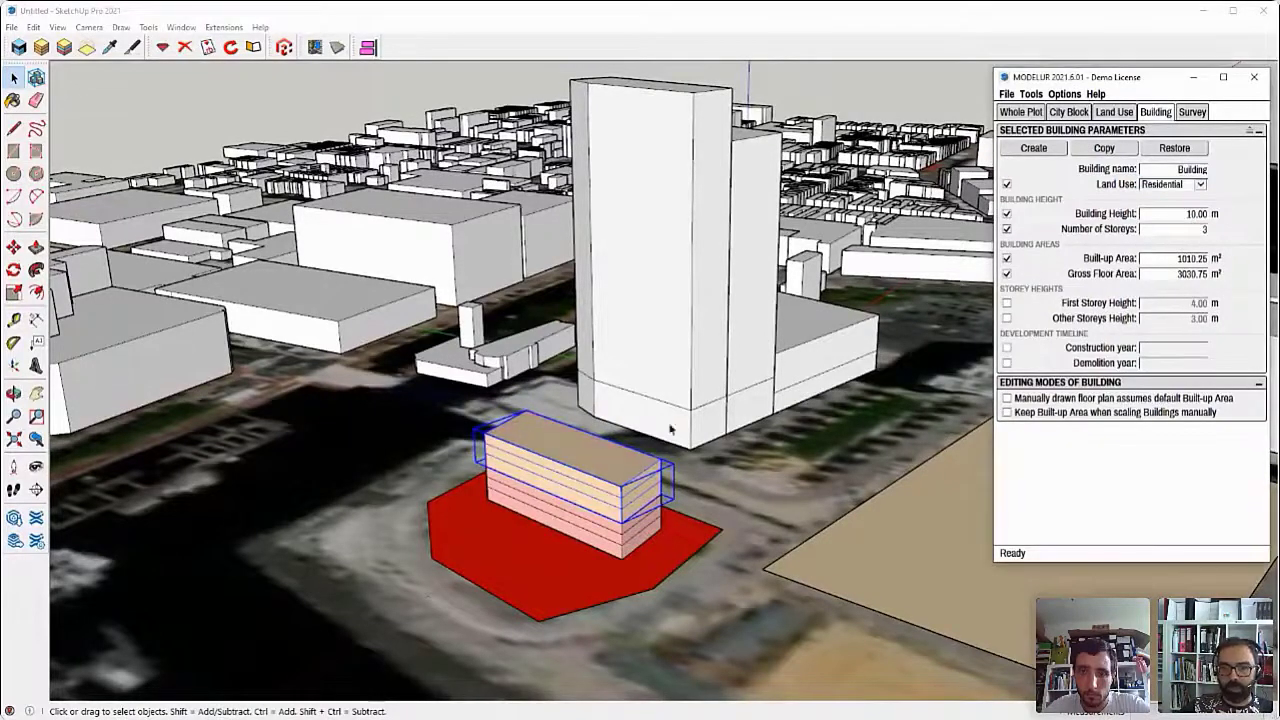
Scale the Residential block upward to about 46 m high with 15 storeys.
{"action": "left_click", "coordinate": [575, 463]}
{"action": "key", "text": "s"}
{"action": "left_click", "coordinate": [573, 450]}
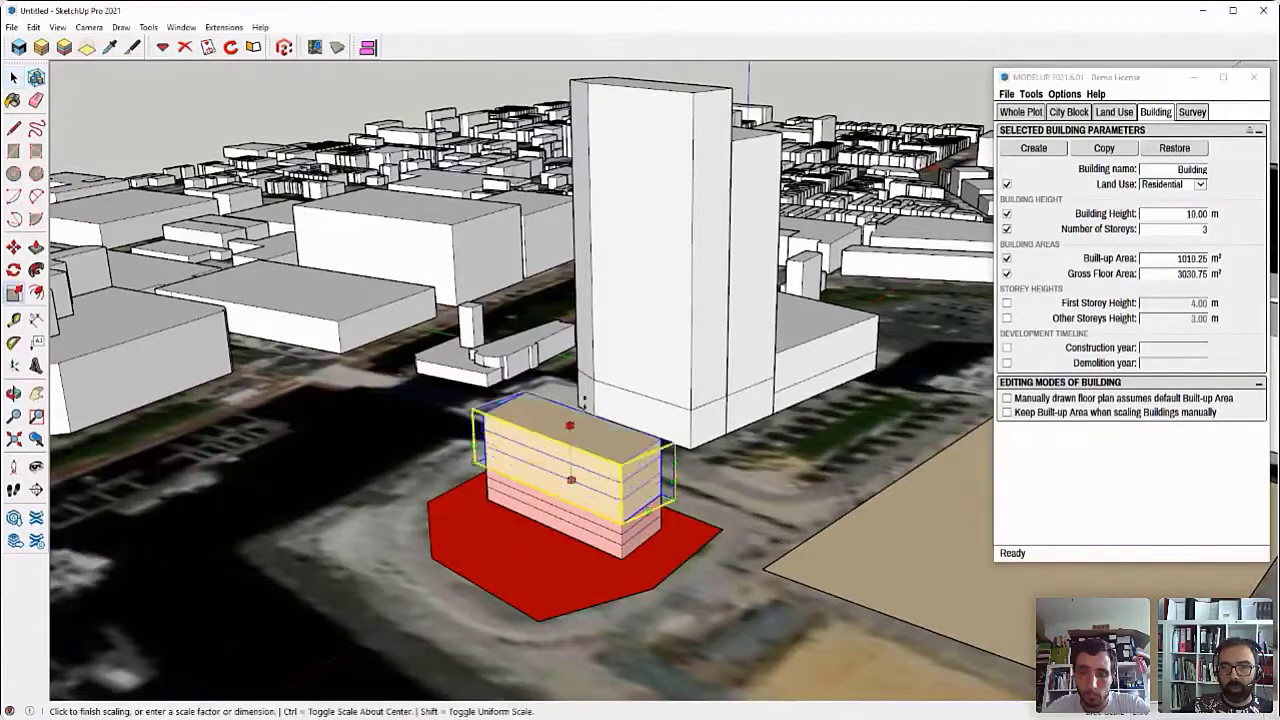
{"action": "left_click", "coordinate": [652, 295]}
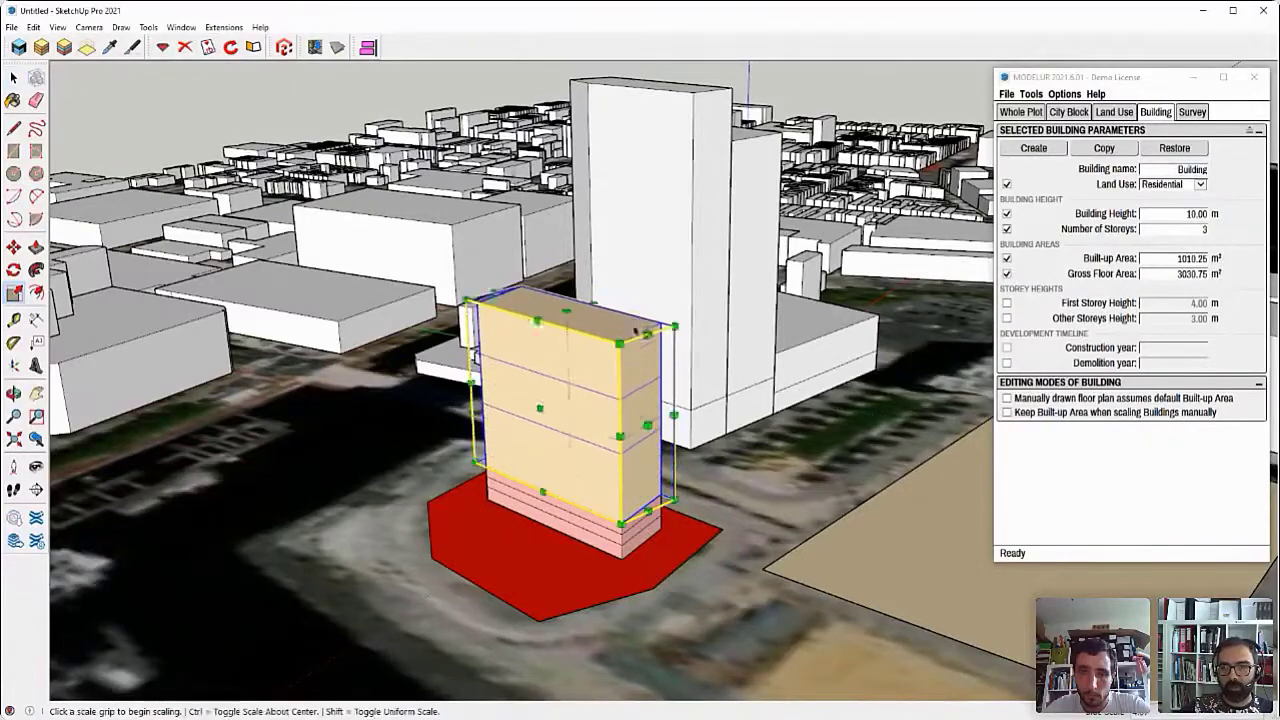
{"action": "key", "text": "space"}
Combine the Service base and the Residential block into one complex mixed-use building and select it.
{"action": "middle_click_drag", "start_coordinate": [576, 528], "coordinate": [517, 434]}
{"action": "left_click", "coordinate": [531, 396]}
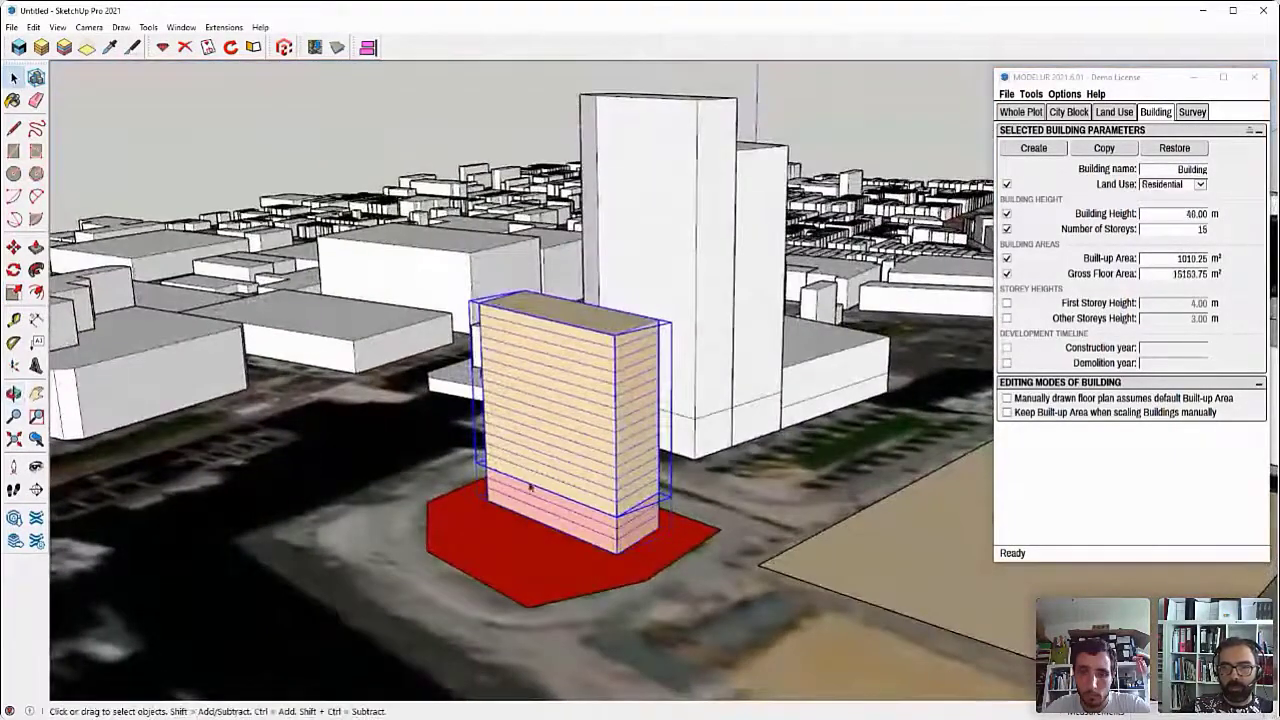
{"action": "left_click", "coordinate": [532, 515]}
{"action": "left_click", "coordinate": [559, 432]}
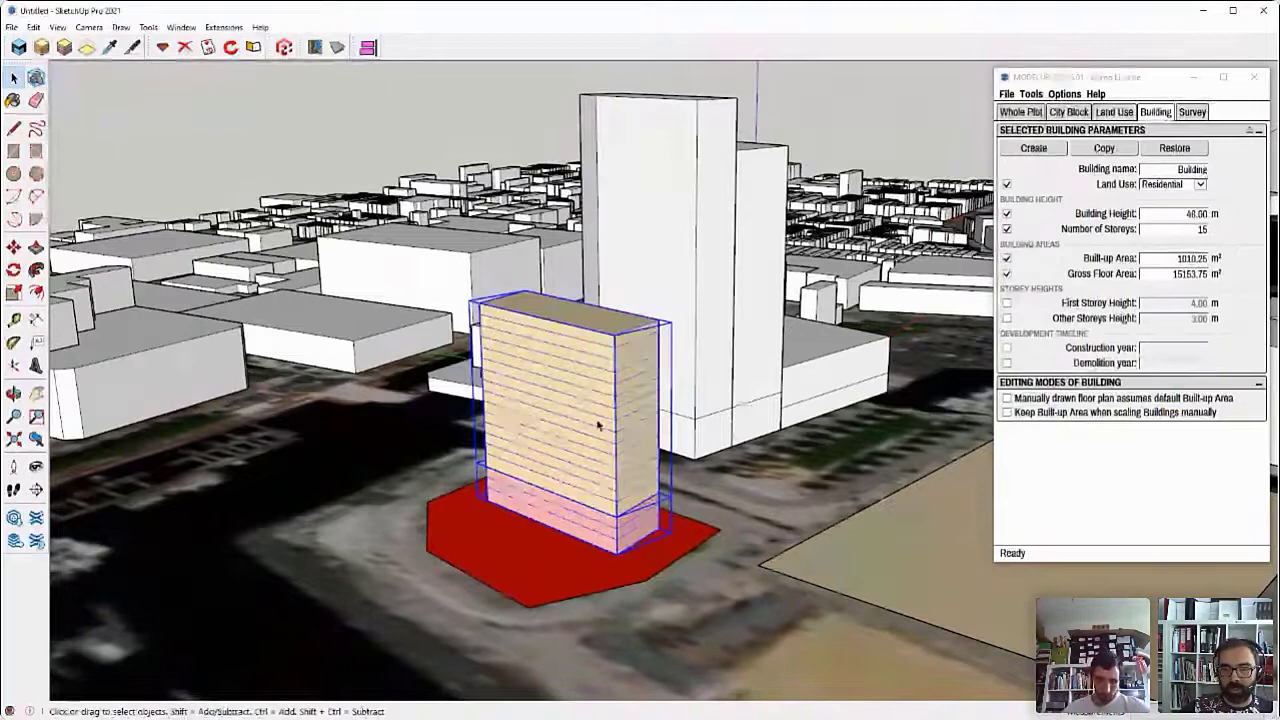
{"action": "left_click", "coordinate": [66, 49]}
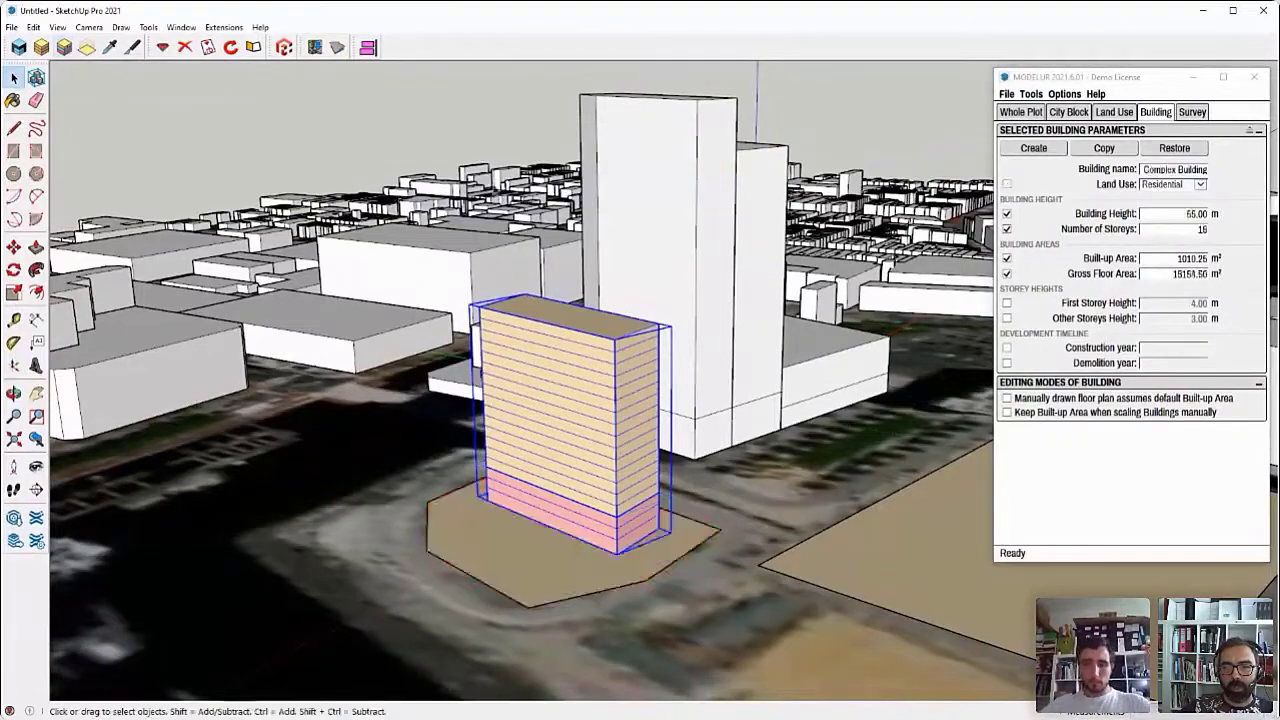
{"action": "left_click", "coordinate": [405, 325]}
{"action": "left_click", "coordinate": [563, 421]}
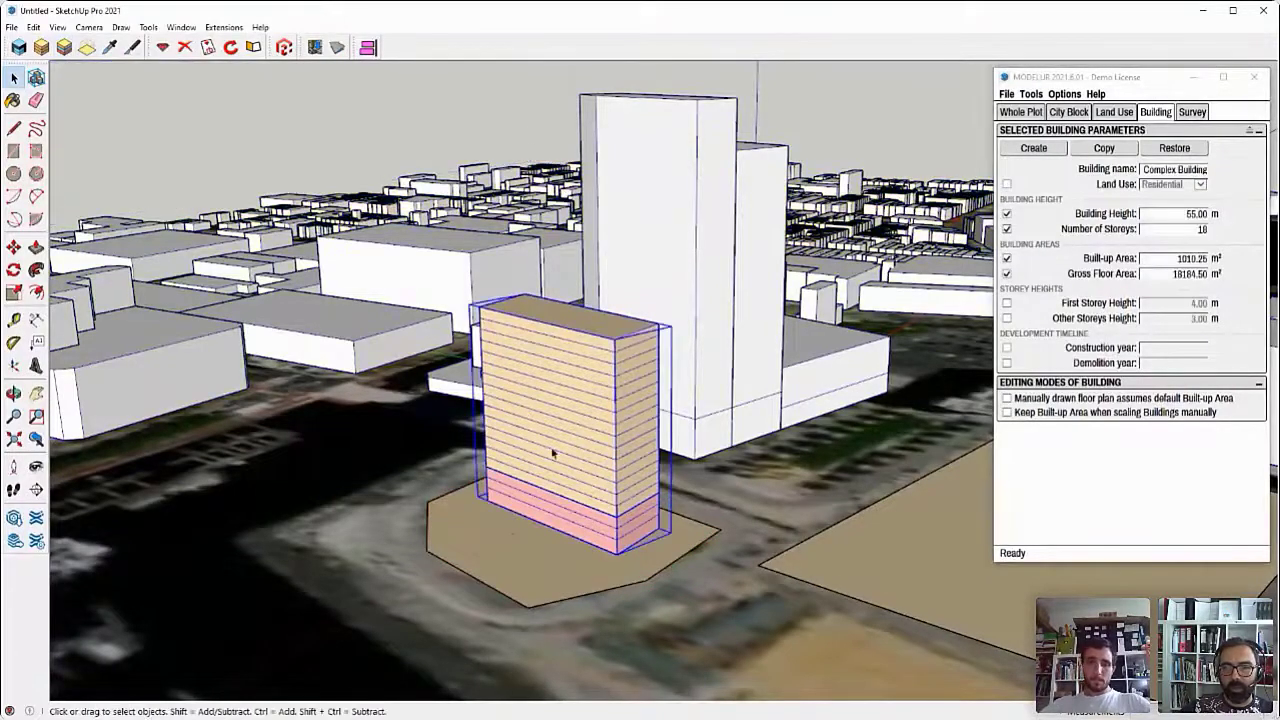
Open the complex building for editing and select its upper Residential volume.
{"action": "mouse_move", "coordinate": [554, 449]}
{"action": "middle_mouse_down"}
{"action": "mouse_move", "coordinate": [530, 460]}
{"action": "mouse_move", "coordinate": [551, 447]}
{"action": "middle_mouse_up"}
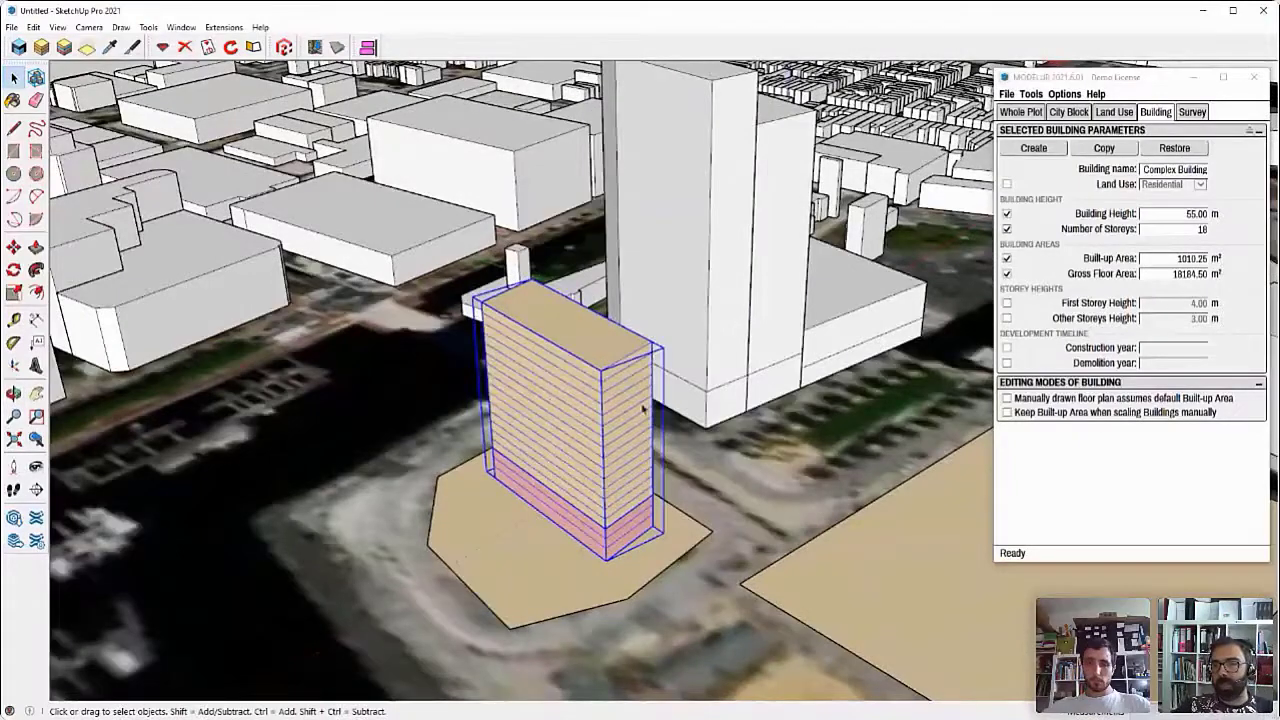
{"action": "middle_click_drag", "start_coordinate": [579, 485], "coordinate": [588, 410]}
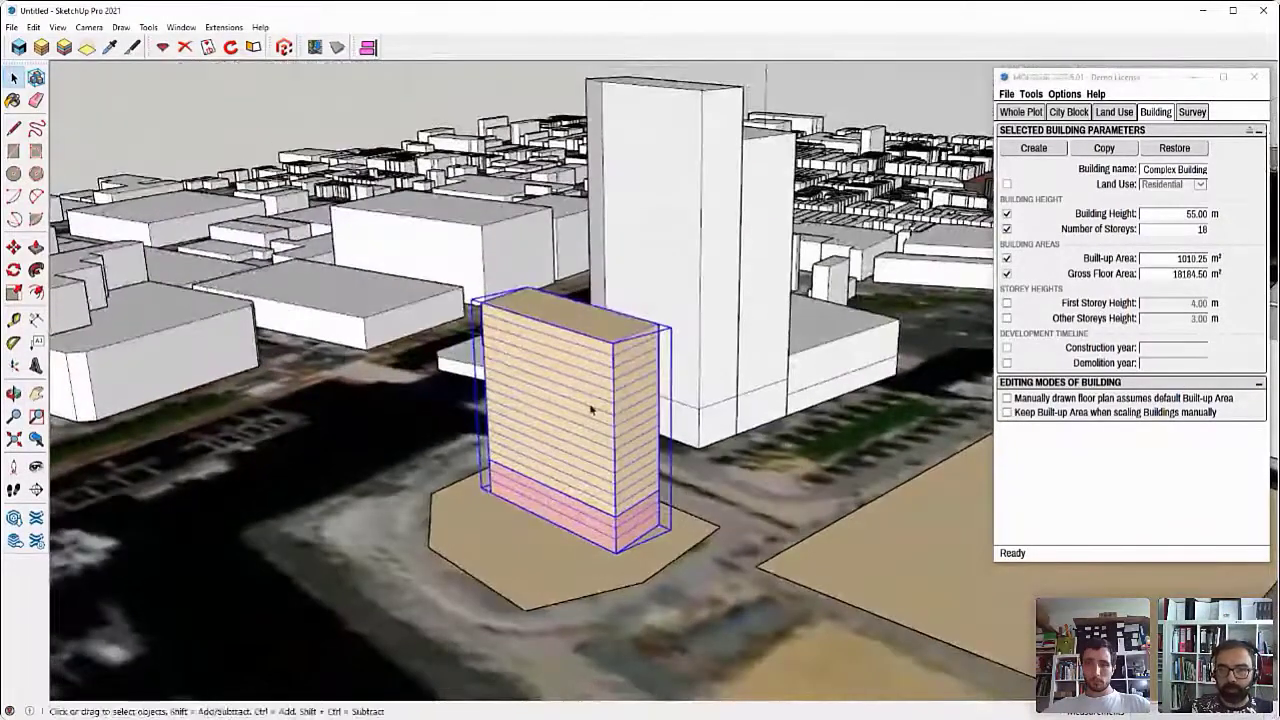
{"action": "double_click", "coordinate": [590, 410]}
{"action": "left_click", "coordinate": [591, 437]}
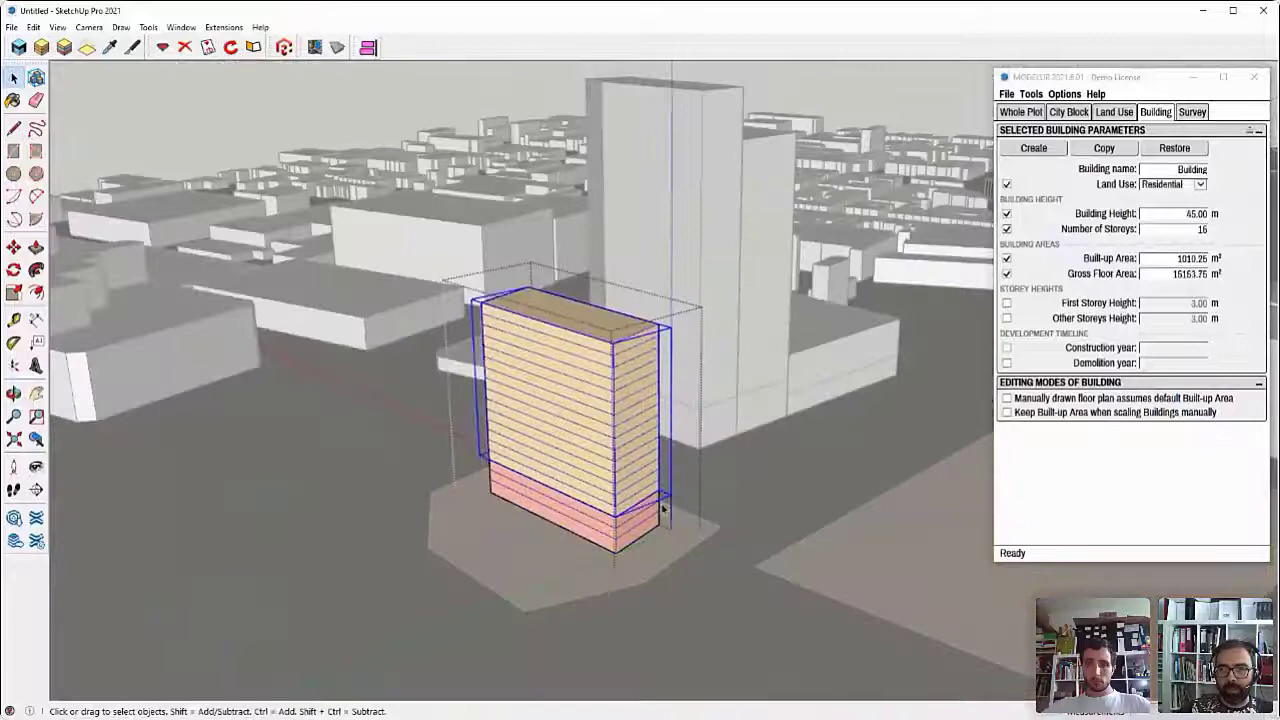
Try scaling the Residential volume shorter from its end face to about 849 m² built-up area, and undo it.
{"action": "key", "text": "s"}
{"action": "left_click", "coordinate": [643, 422]}
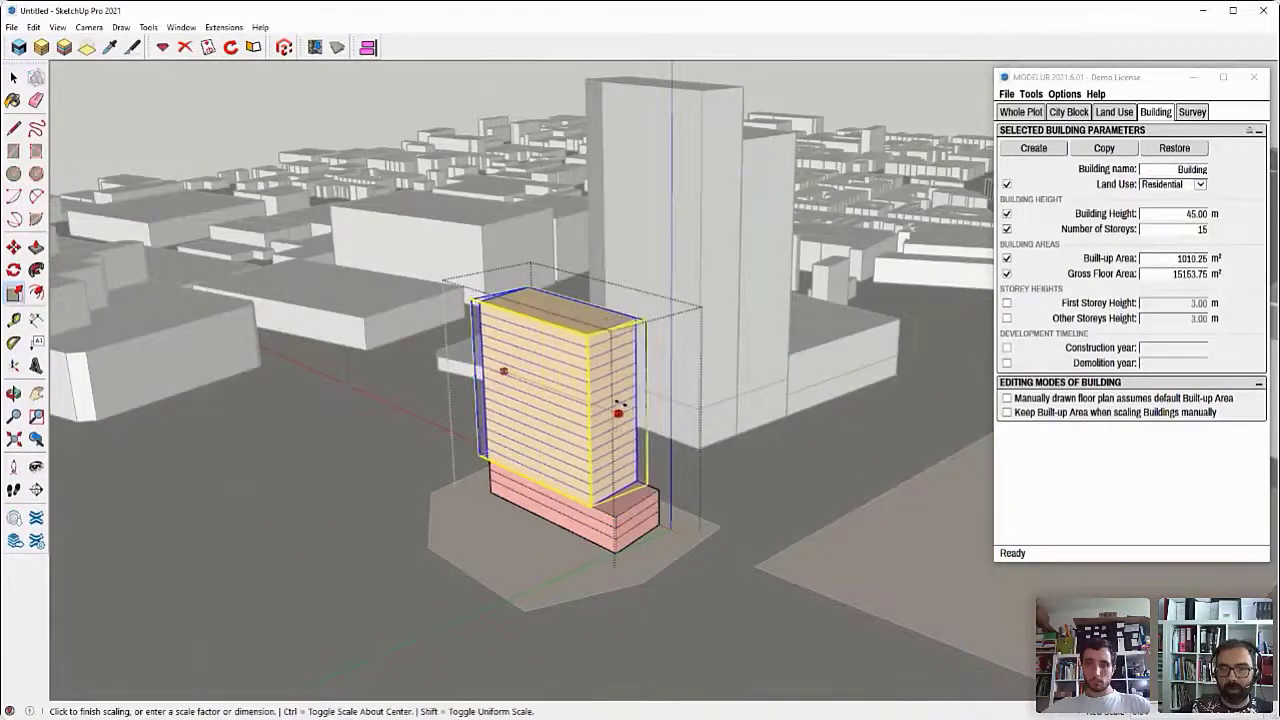
{"action": "left_click", "coordinate": [619, 404]}
{"action": "middle_click_drag", "start_coordinate": [681, 495], "coordinate": [668, 526]}
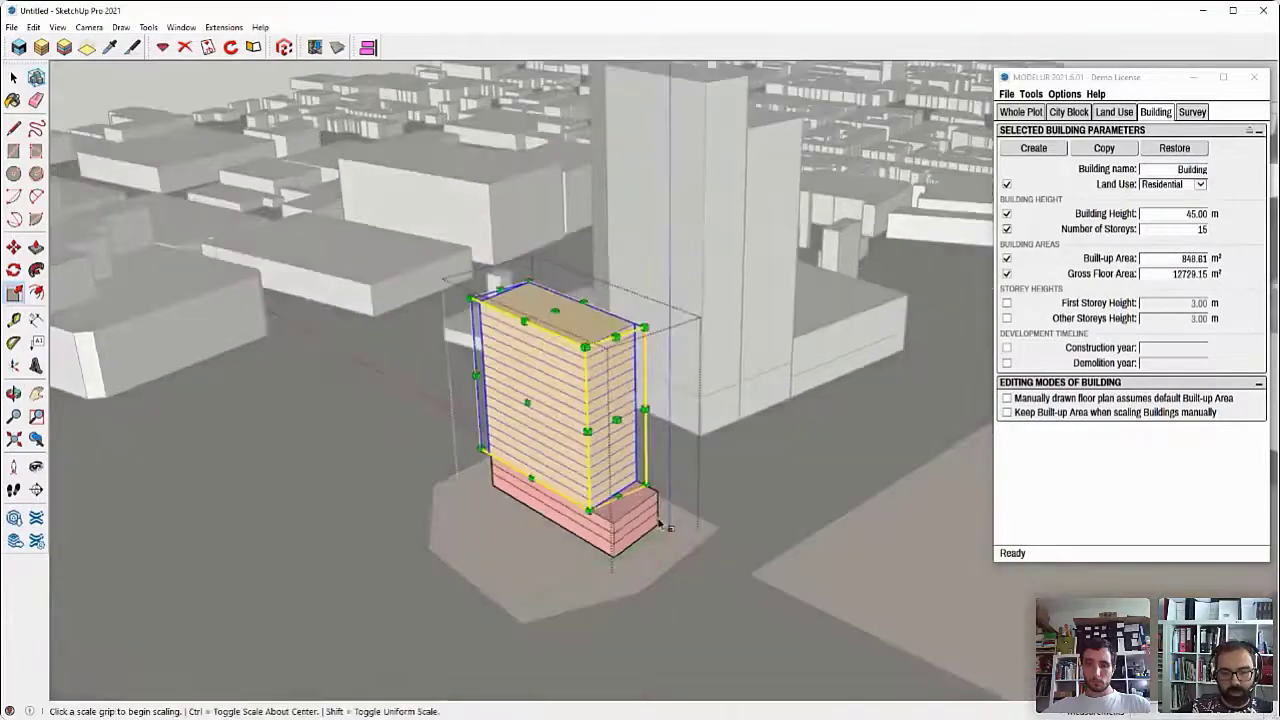
{"action": "key", "text": "ctrl+z"}
{"action": "key", "text": "space"}
Scale the lower Service volume forward from its long front face to a built-up area of about 1778 m².
{"action": "left_click", "coordinate": [569, 520]}
{"action": "key", "text": "s"}
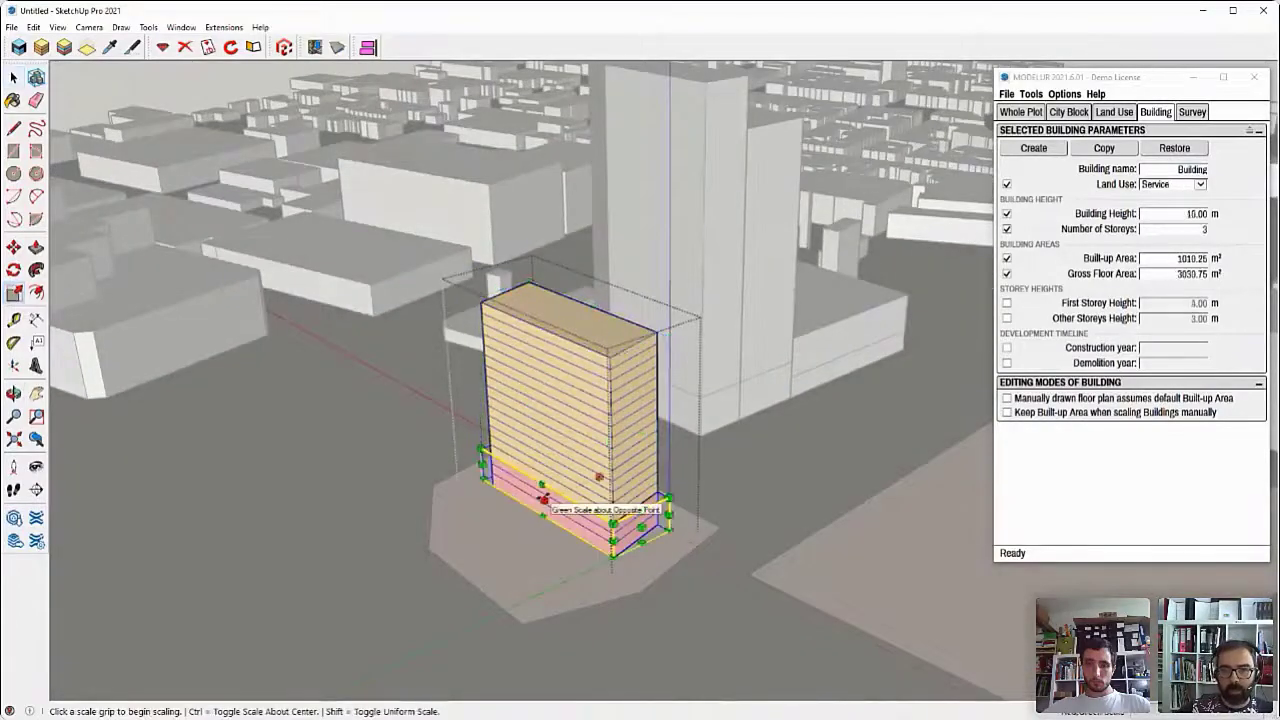
{"action": "left_click", "coordinate": [544, 498]}
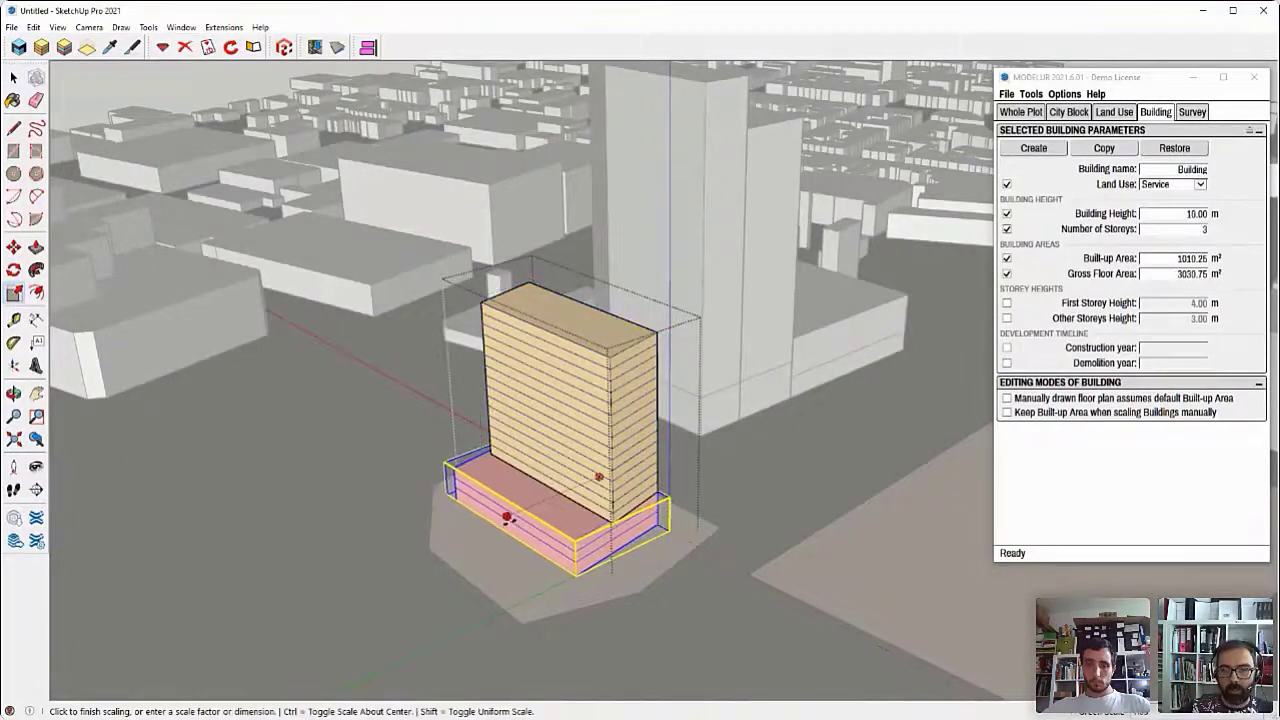
{"action": "left_click", "coordinate": [463, 522]}
{"action": "key", "text": "space"}
Open the Service volume, move its front vertical corner edge outward over the plot, and exit the nested editing.
{"action": "middle_click_drag", "start_coordinate": [463, 522], "coordinate": [598, 537]}
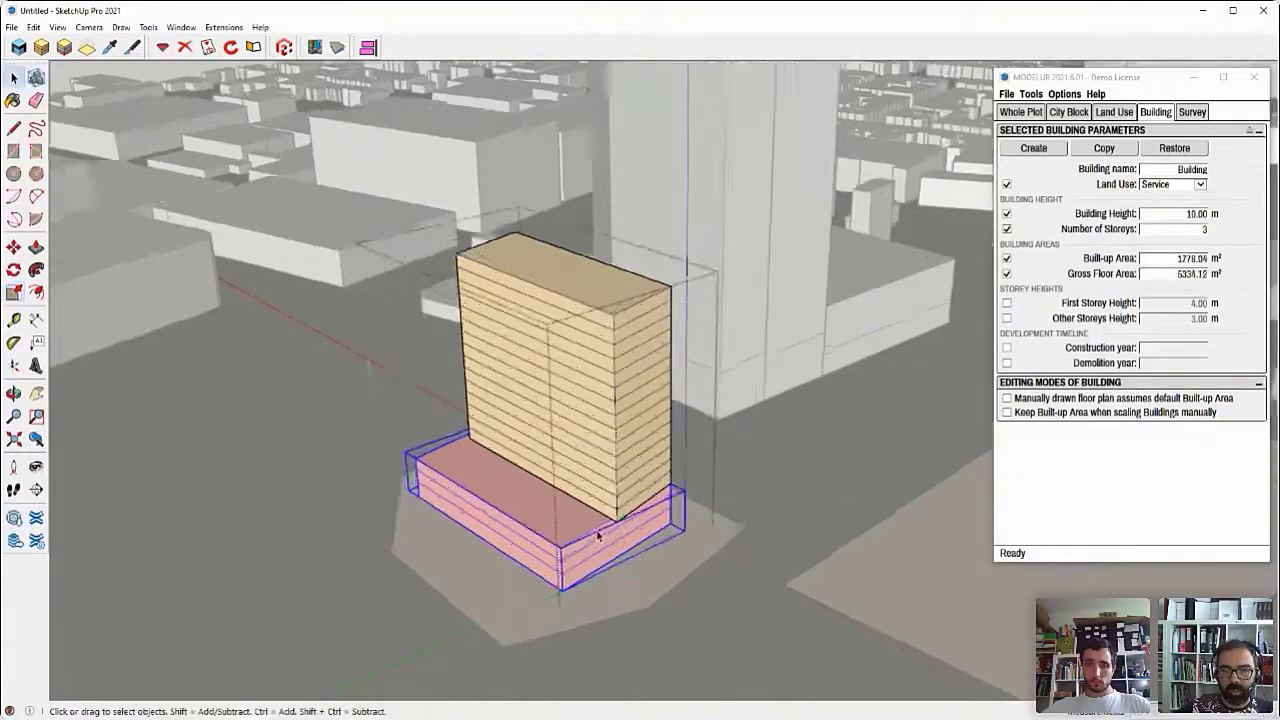
{"action": "scroll", "coordinate": [598, 537], "scroll_direction": "up", "scroll_amount": 3}
{"action": "double_click", "coordinate": [552, 545]}
{"action": "middle_click_drag", "start_coordinate": [629, 486], "coordinate": [701, 555]}
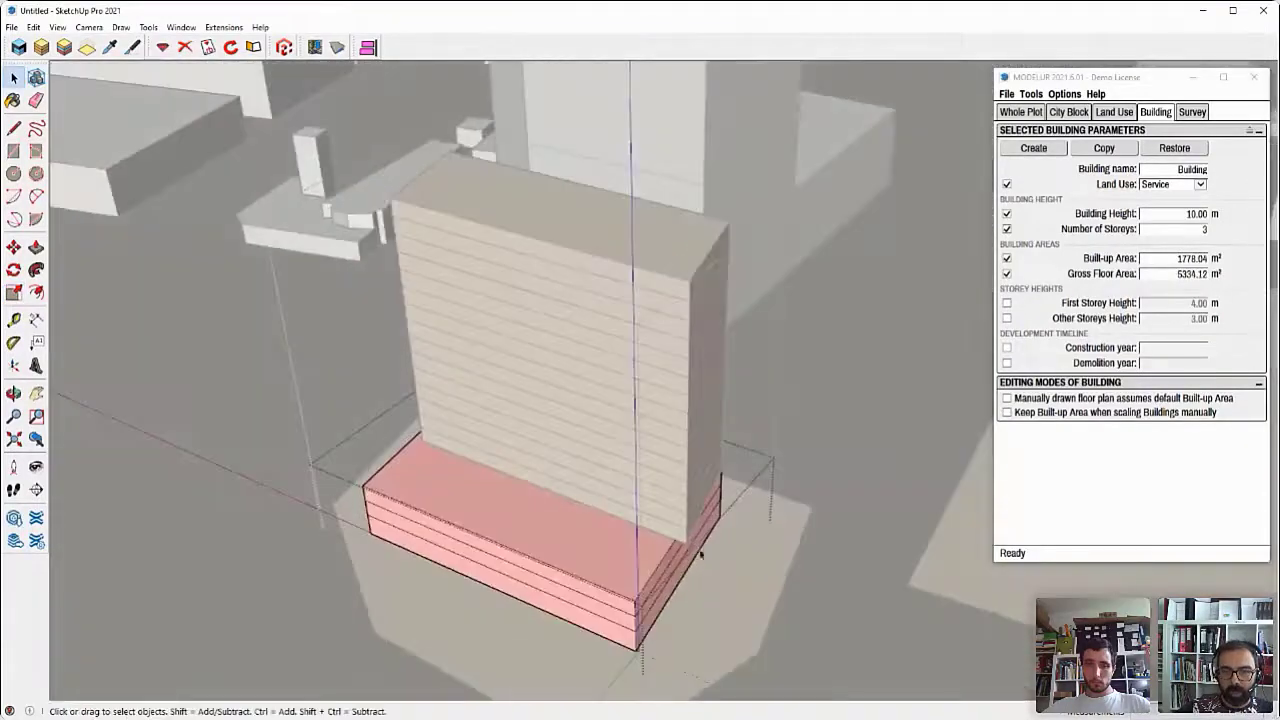
{"action": "middle_click_drag", "start_coordinate": [660, 624], "coordinate": [634, 498], "text": "shift"}
{"action": "scroll", "coordinate": [634, 498], "scroll_direction": "up", "scroll_amount": 3}
{"action": "key", "text": "m"}
{"action": "left_click", "coordinate": [558, 543]}
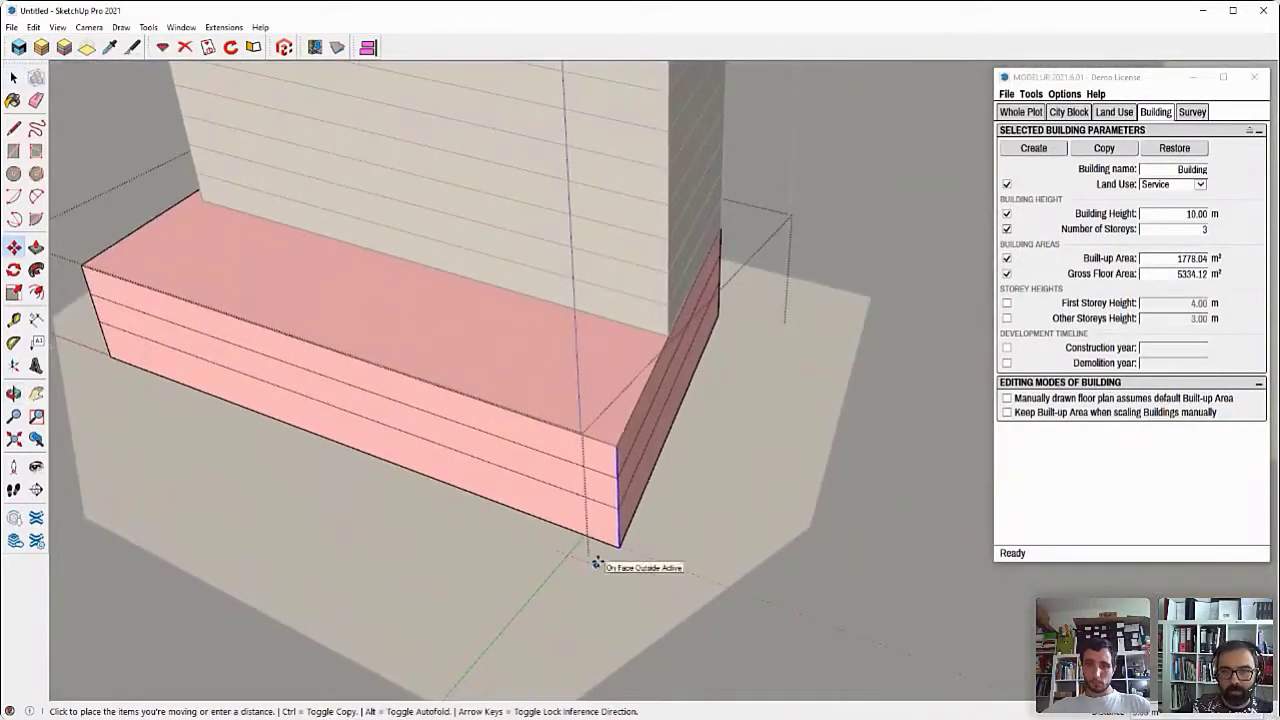
{"action": "left_click", "coordinate": [597, 561]}
{"action": "key", "text": "space"}
{"action": "middle_click_drag", "start_coordinate": [720, 480], "coordinate": [563, 434]}
{"action": "key", "text": "Escape"}
{"action": "key", "text": "Escape"}
Reopen the complex building and scale the Service volume inward to a built-up area of about 1634 m².
{"action": "double_click", "coordinate": [480, 383]}
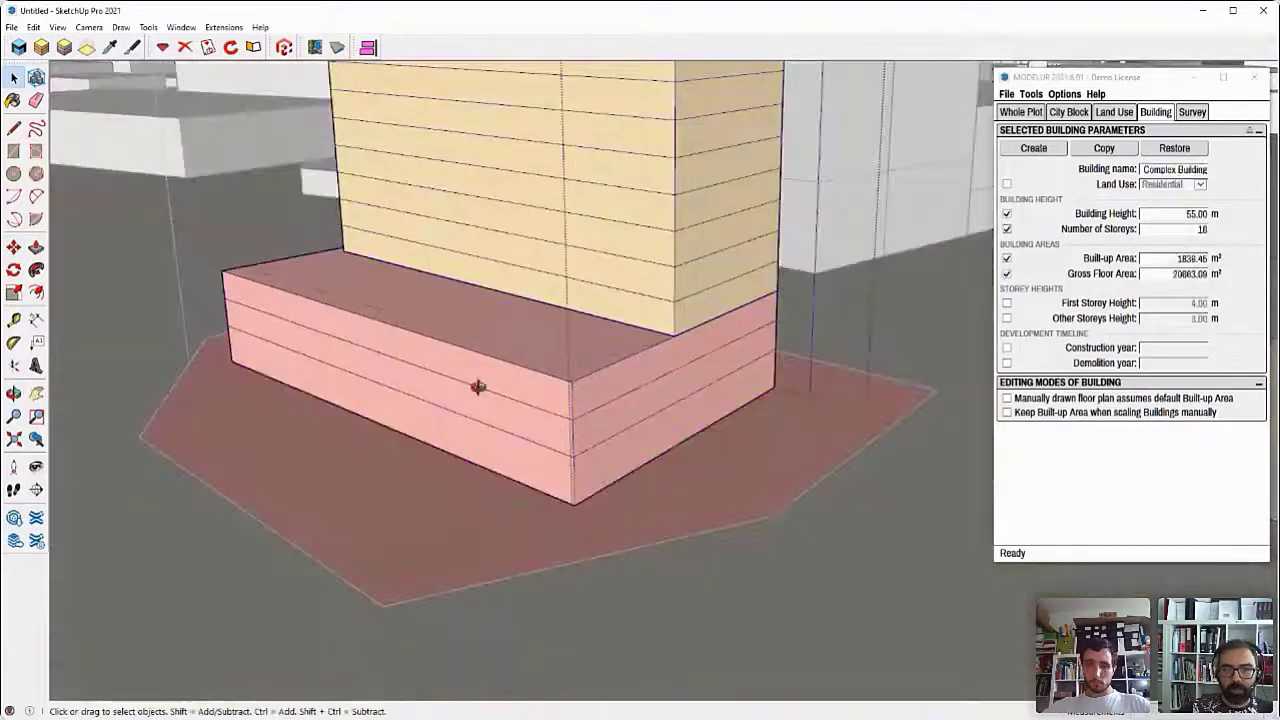
{"action": "middle_click_drag", "start_coordinate": [477, 386], "coordinate": [426, 417]}
{"action": "left_click", "coordinate": [426, 415]}
{"action": "key", "text": "s"}
{"action": "left_click_drag", "start_coordinate": [358, 372], "coordinate": [394, 366]}
{"action": "key", "text": "space"}
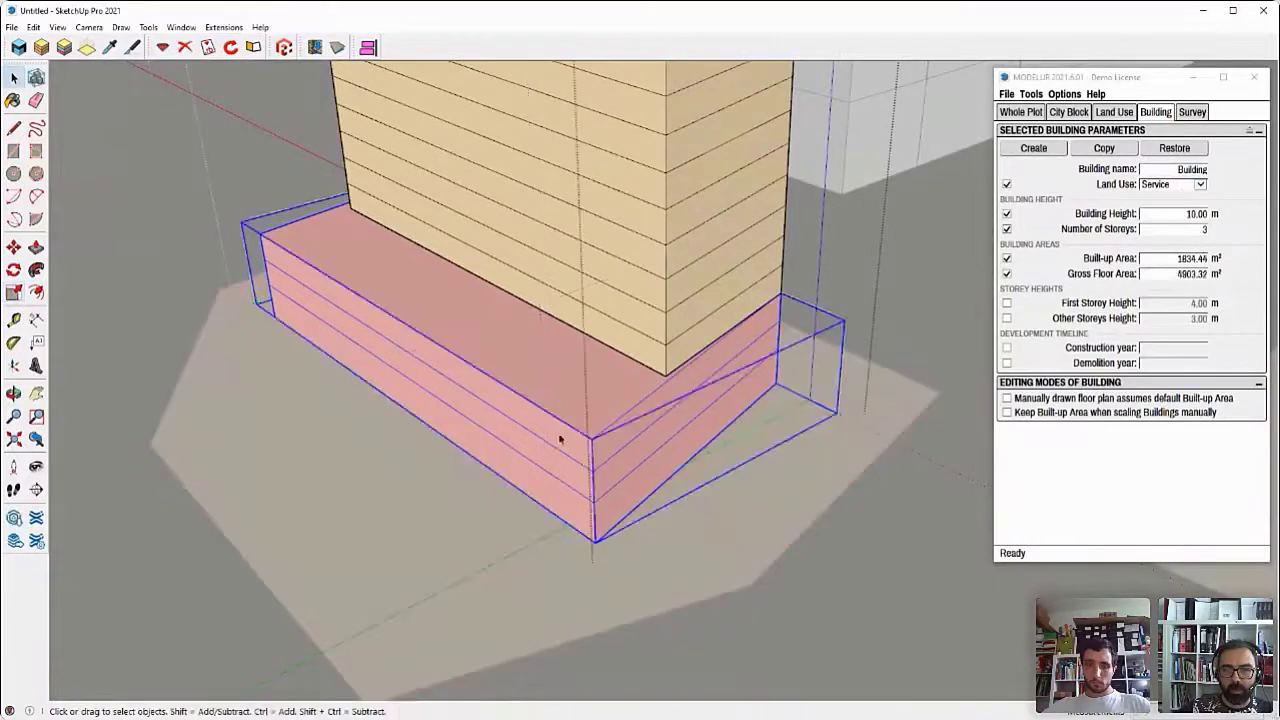
Open the Service volume, move its front vertical corner edge slightly inward for a built-up area of about 1621 m², and exit the nested editing.
{"action": "double_click", "coordinate": [560, 438]}
{"action": "left_click_drag", "start_coordinate": [564, 406], "coordinate": [640, 588]}
{"action": "middle_click_drag", "start_coordinate": [552, 571], "coordinate": [555, 583]}
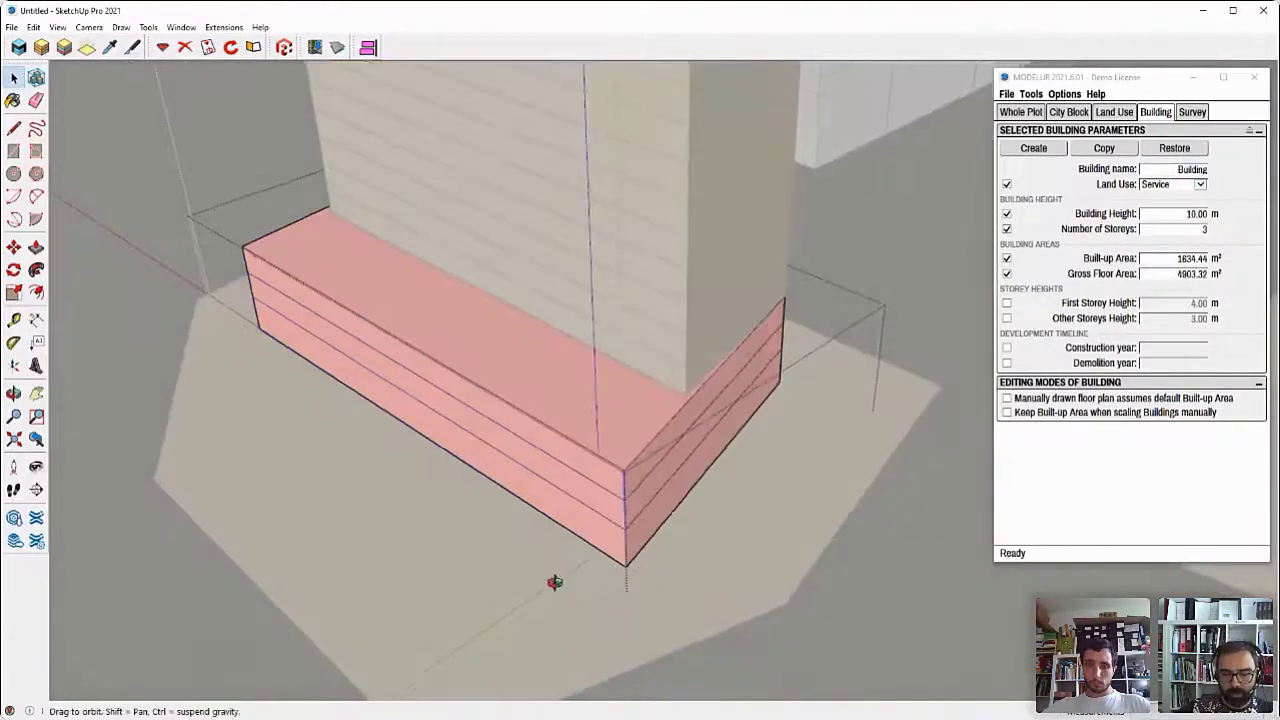
{"action": "key", "text": "m"}
{"action": "left_click", "coordinate": [577, 592]}
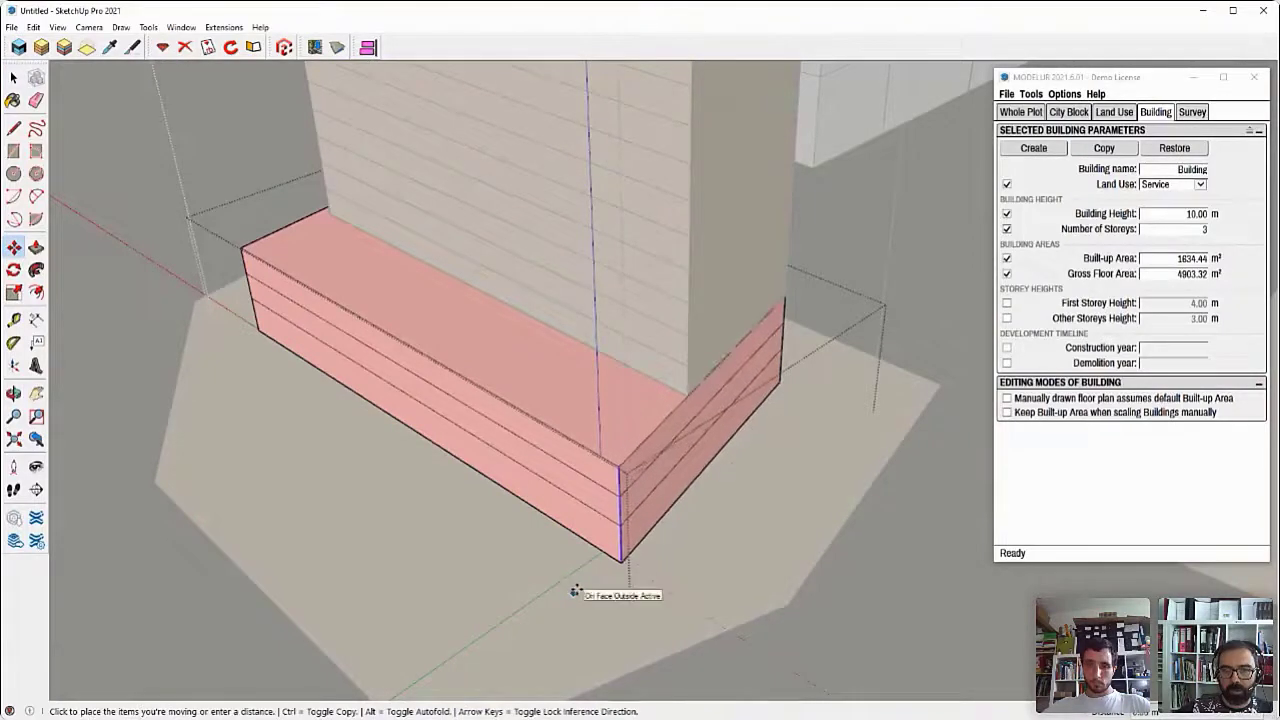
{"action": "left_click", "coordinate": [574, 590]}
{"action": "key", "text": "space"}
{"action": "scroll", "coordinate": [589, 523], "scroll_direction": "down", "scroll_amount": 3}
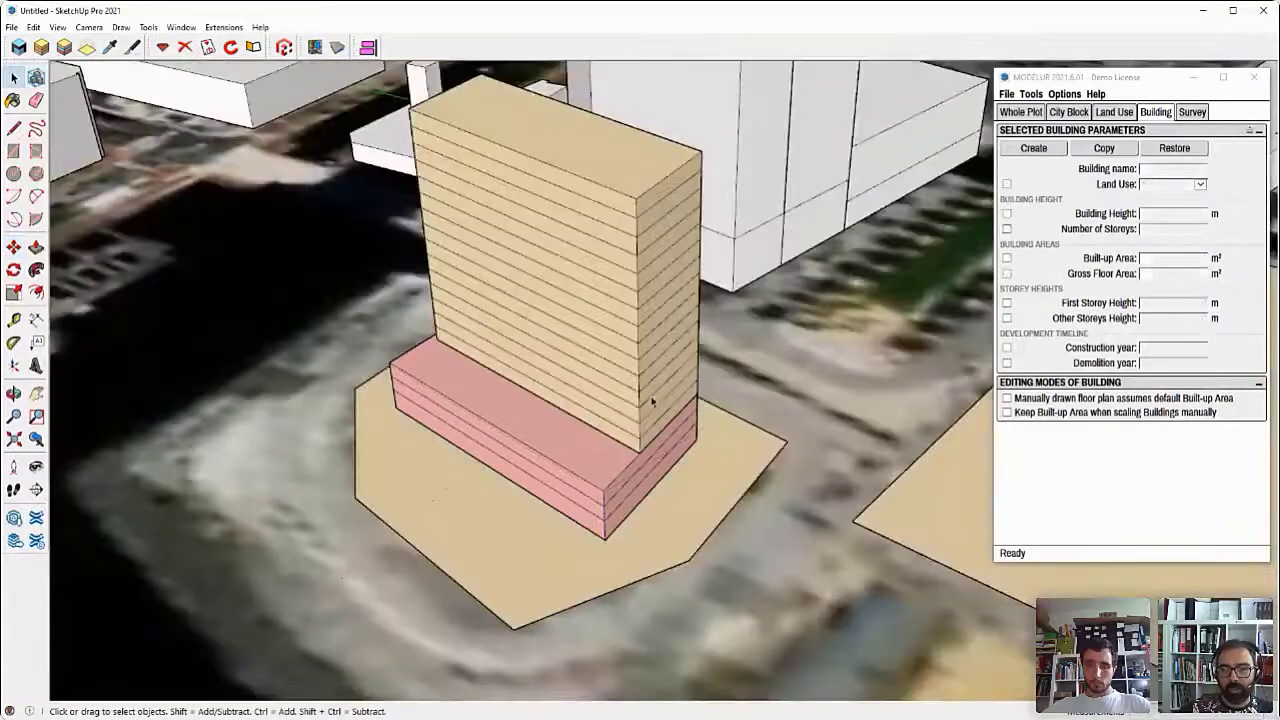
{"action": "middle_click_drag", "start_coordinate": [532, 504], "coordinate": [474, 439]}
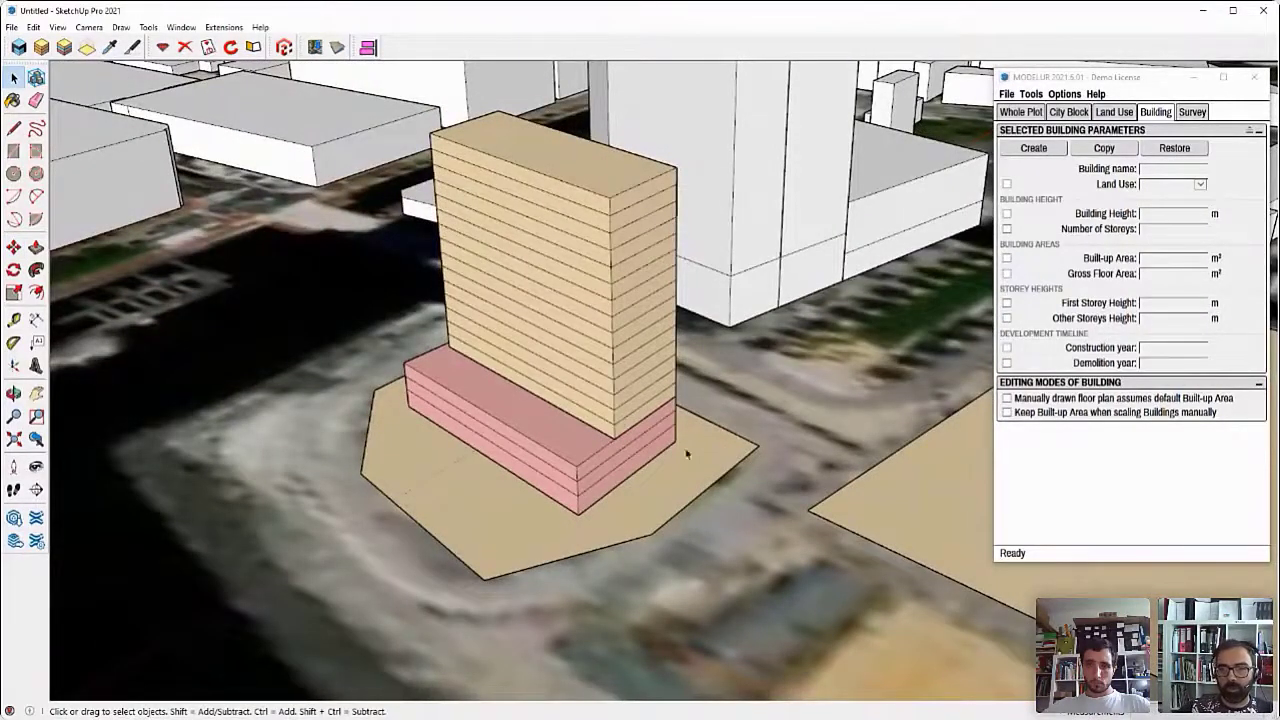
{"action": "middle_click_drag", "start_coordinate": [686, 455], "coordinate": [676, 425]}
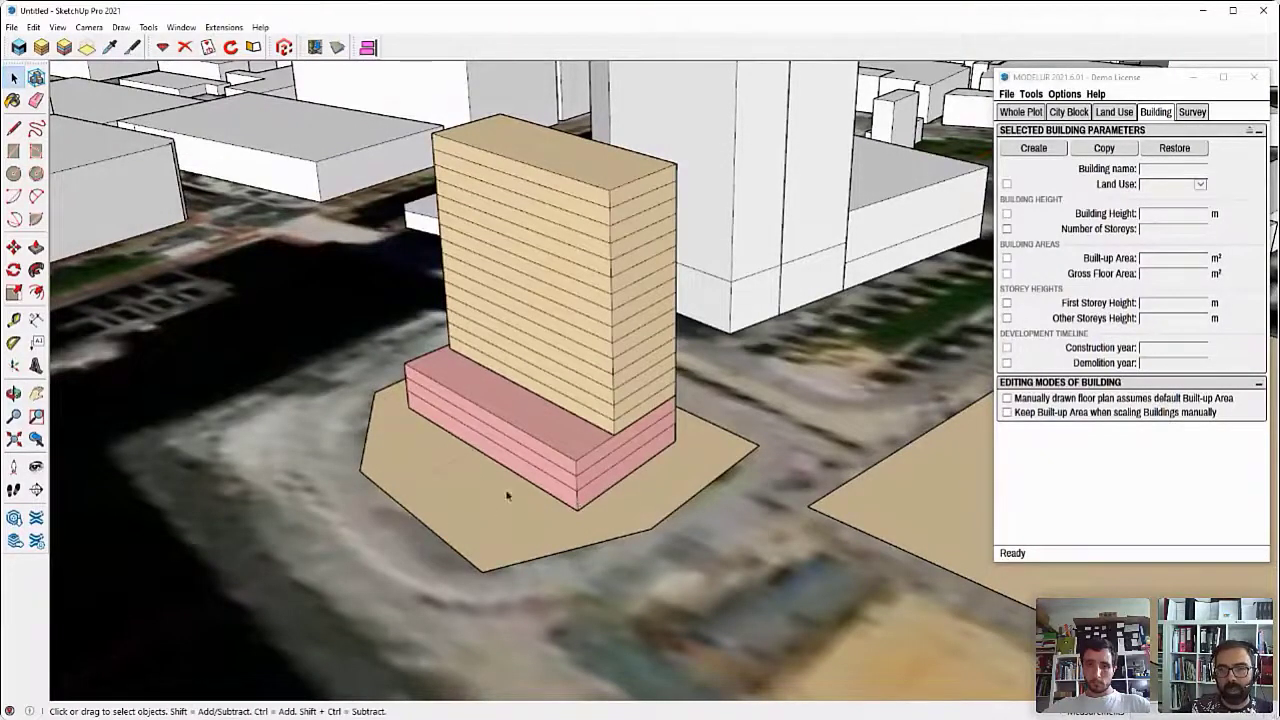
Draw a circle near the corner of the adjacent empty plot and create a building of about 472 m² built-up area from it.
{"action": "middle_click_drag", "start_coordinate": [894, 481], "coordinate": [543, 380]}
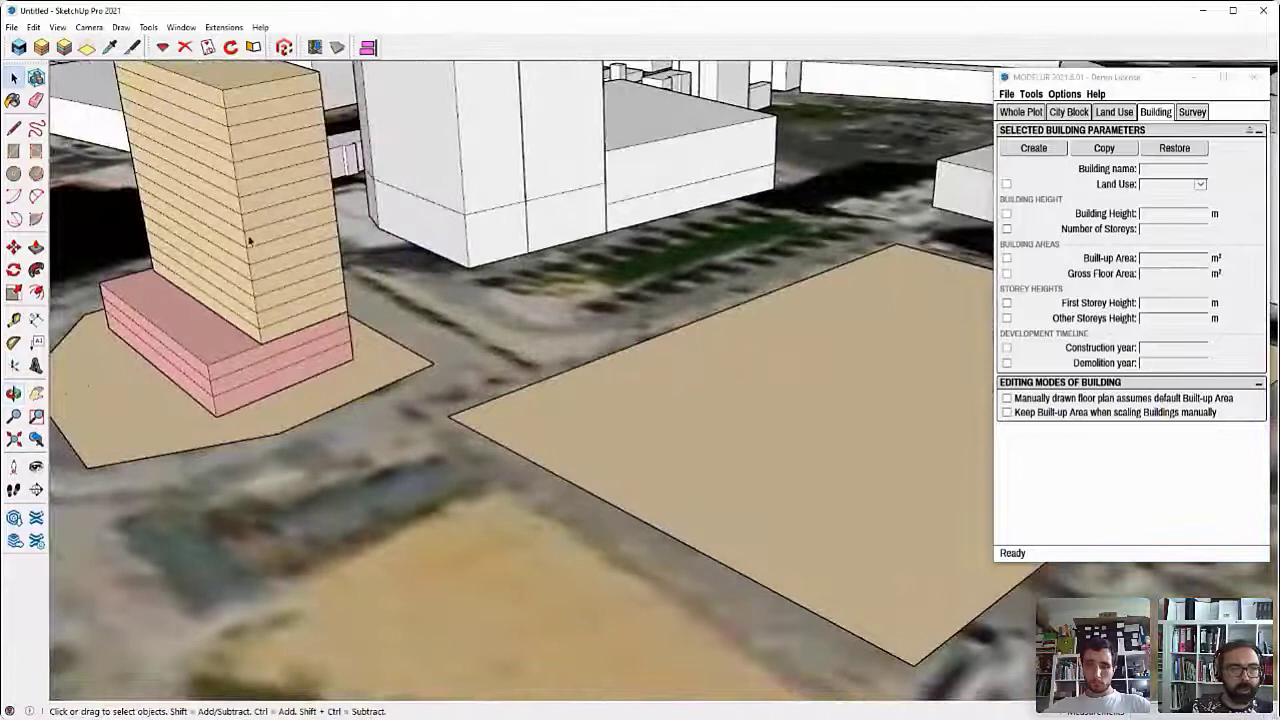
{"action": "left_click", "coordinate": [14, 173]}
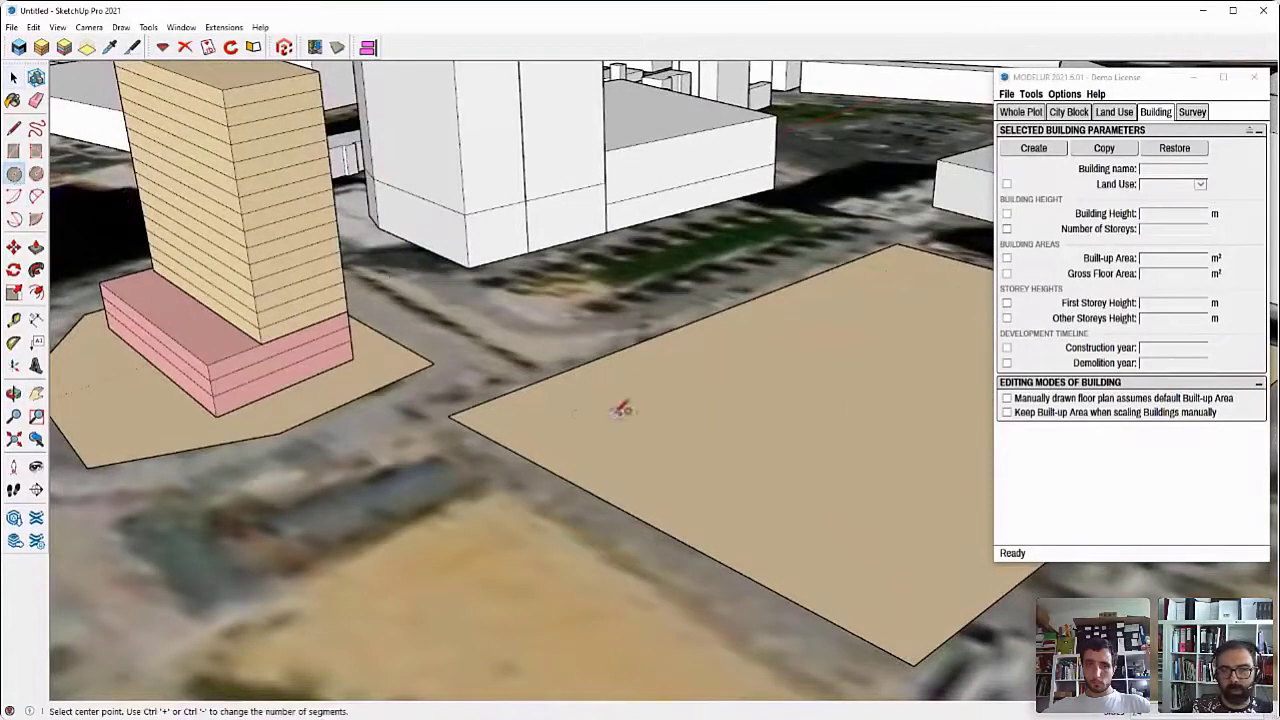
{"action": "left_click", "coordinate": [584, 413]}
{"action": "left_click", "coordinate": [650, 423]}
{"action": "key", "text": "space"}
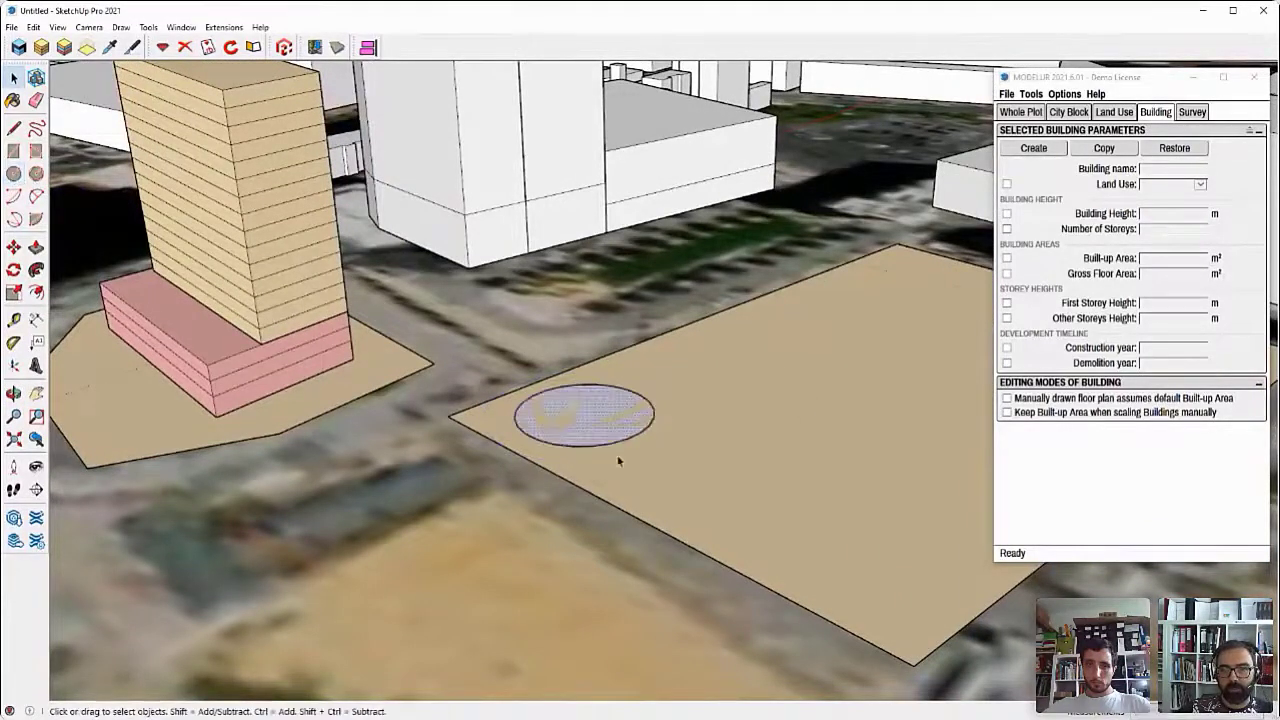
{"action": "left_click", "coordinate": [18, 47]}
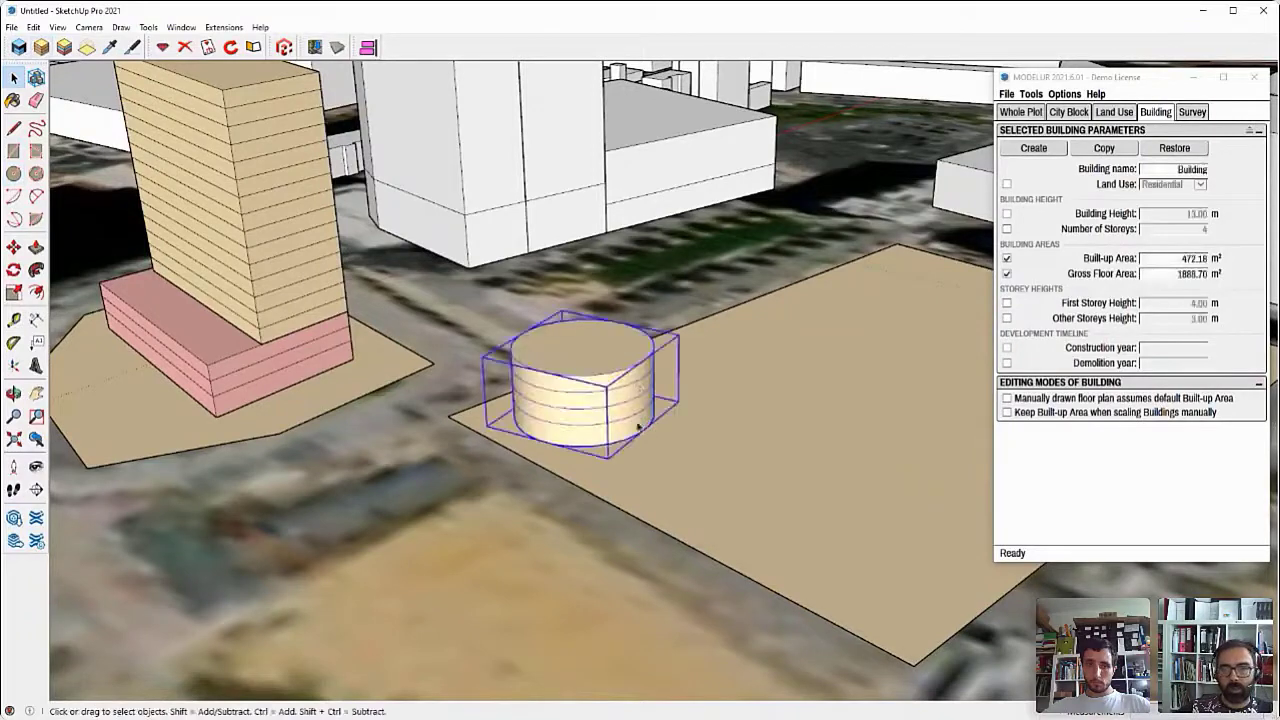
Scale the cylindrical building upward to 43 m with 14 storeys, and delete it.
{"action": "key", "text": "s"}
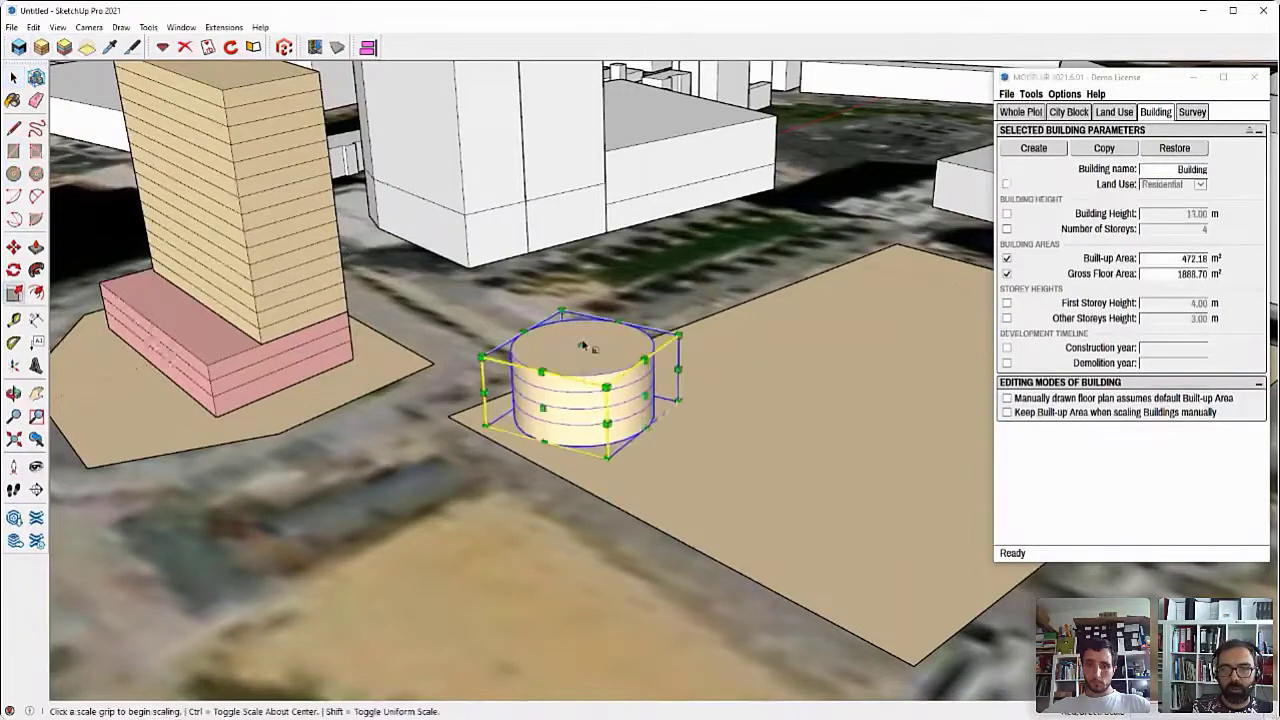
{"action": "left_click", "coordinate": [585, 343]}
{"action": "left_click", "coordinate": [557, 167]}
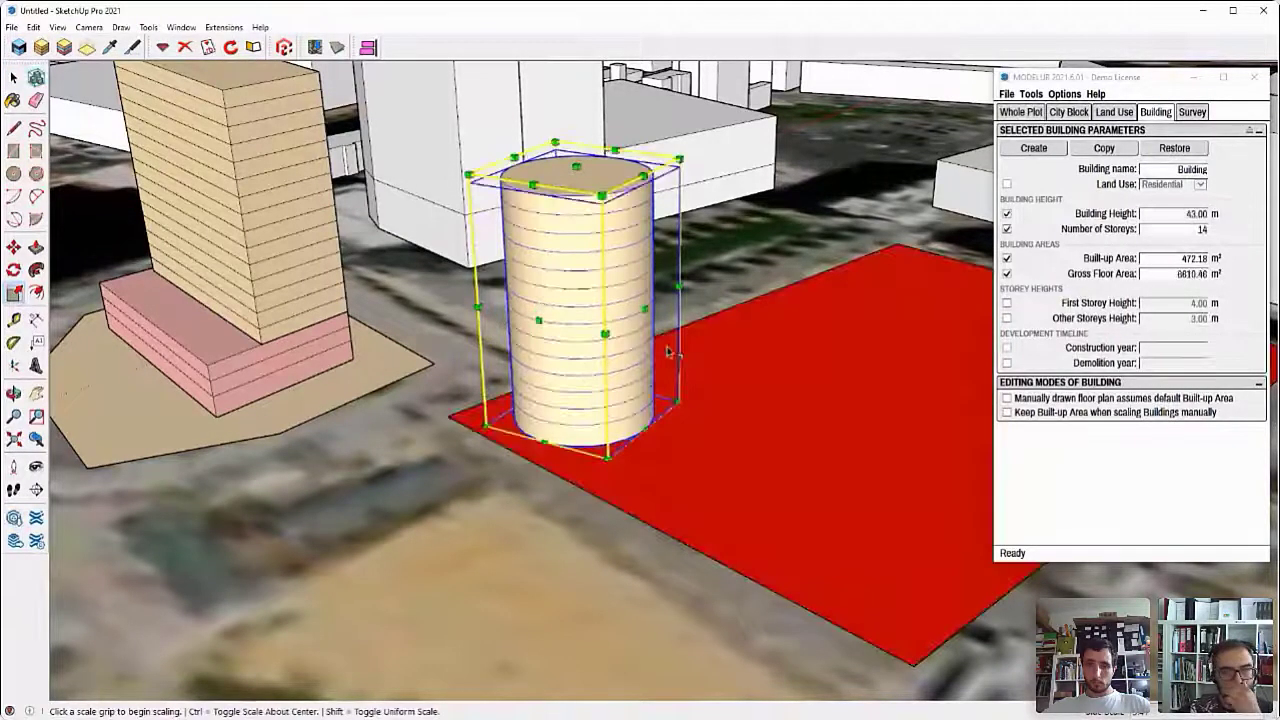
{"action": "middle_click_drag", "start_coordinate": [610, 352], "coordinate": [929, 391]}
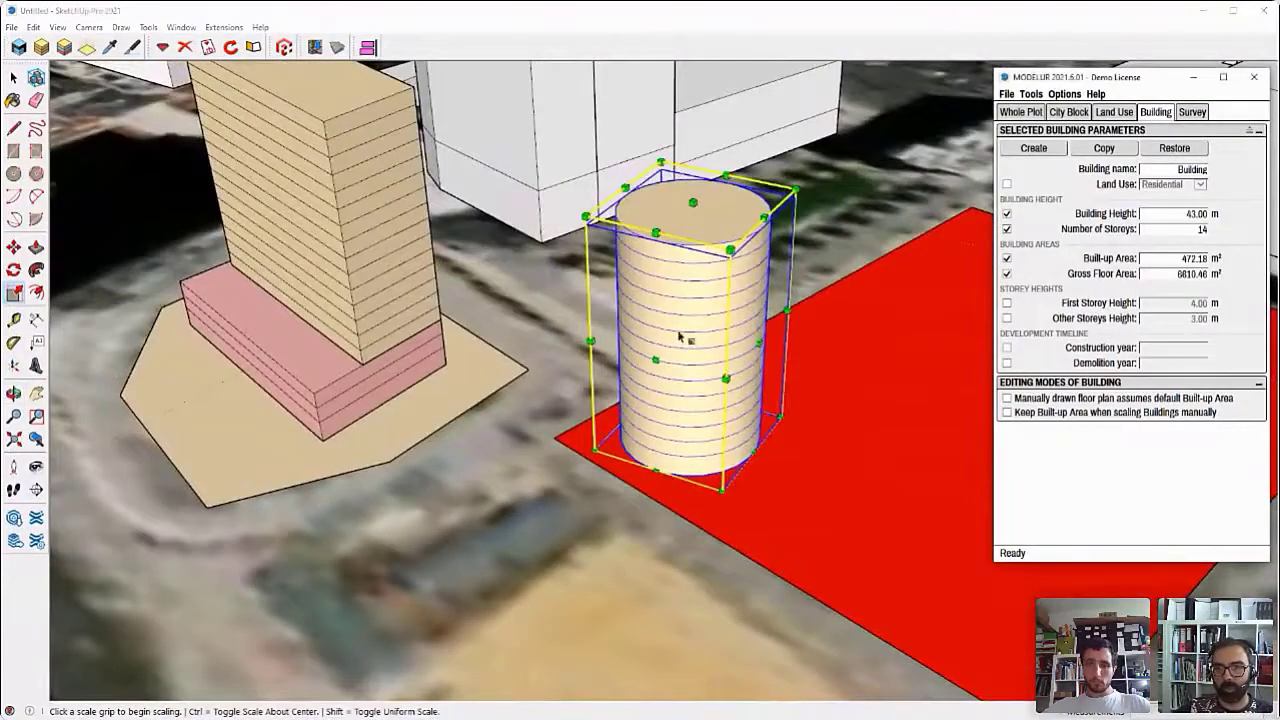
{"action": "middle_click_drag", "start_coordinate": [680, 338], "coordinate": [757, 257]}
{"action": "key", "text": "Delete"}
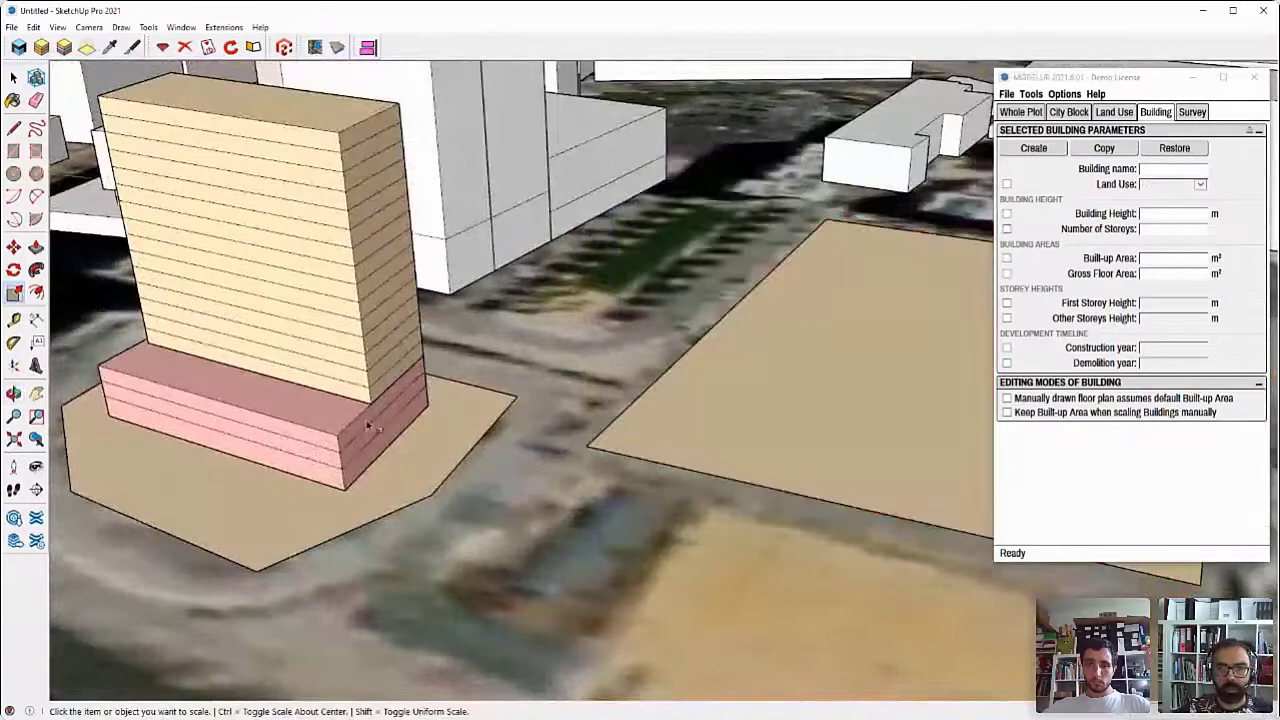
Select the complex building and enable its Land Use parameter with Residential chosen.
{"action": "left_click", "coordinate": [368, 427]}
{"action": "middle_click_drag", "start_coordinate": [368, 427], "coordinate": [445, 423]}
{"action": "key", "text": "space"}
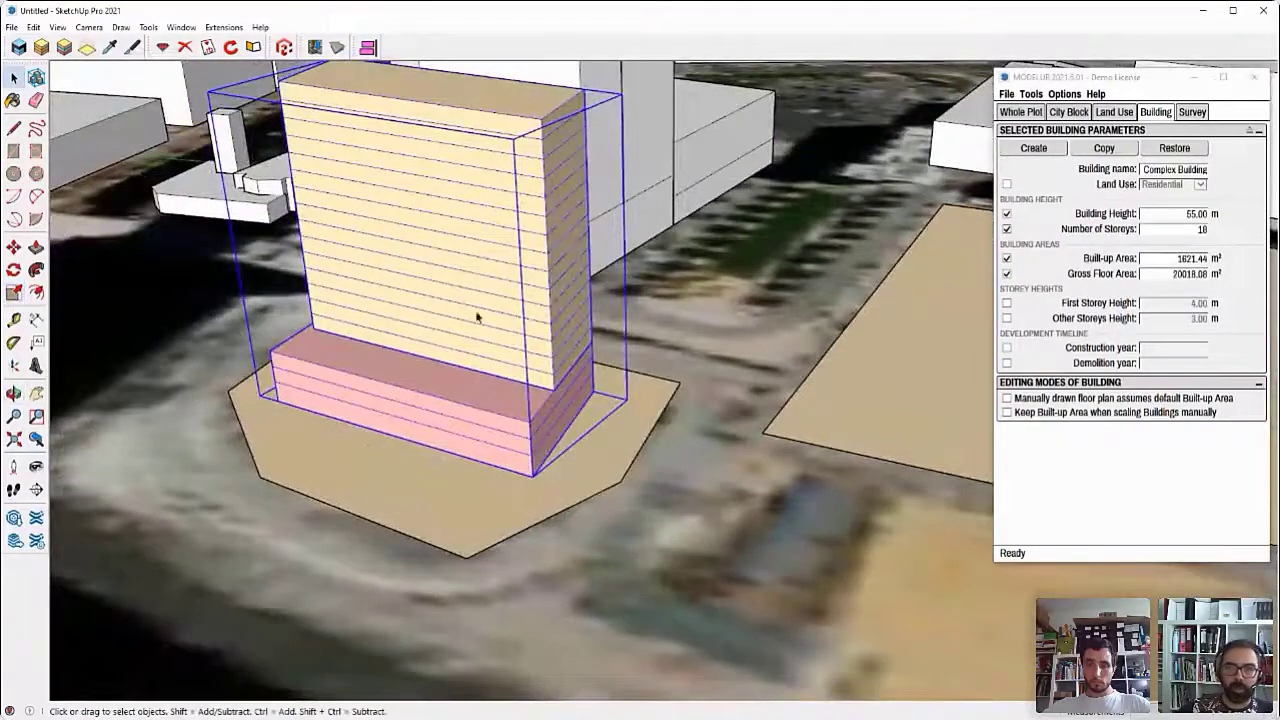
{"action": "middle_click_drag", "start_coordinate": [480, 305], "coordinate": [410, 204]}
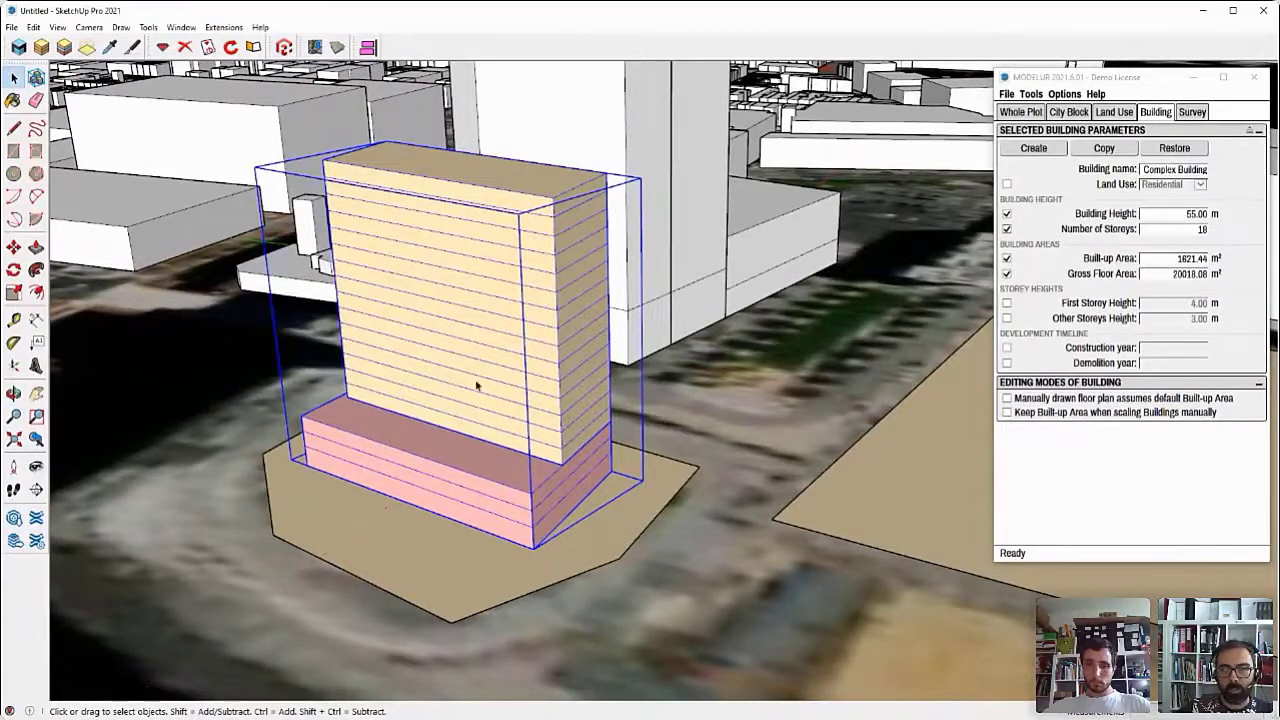
{"action": "middle_click_drag", "start_coordinate": [449, 258], "coordinate": [541, 383]}
{"action": "scroll", "coordinate": [541, 383], "scroll_direction": "down", "scroll_amount": 1}
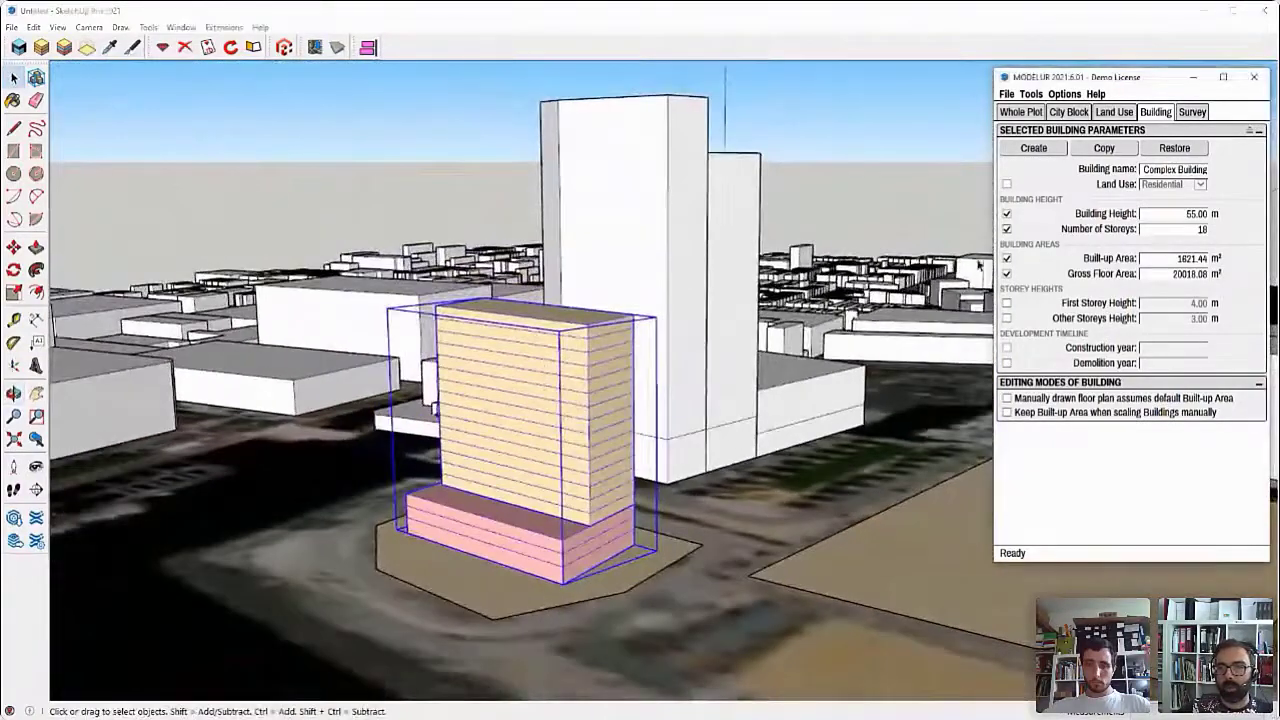
{"action": "left_click", "coordinate": [1007, 185]}
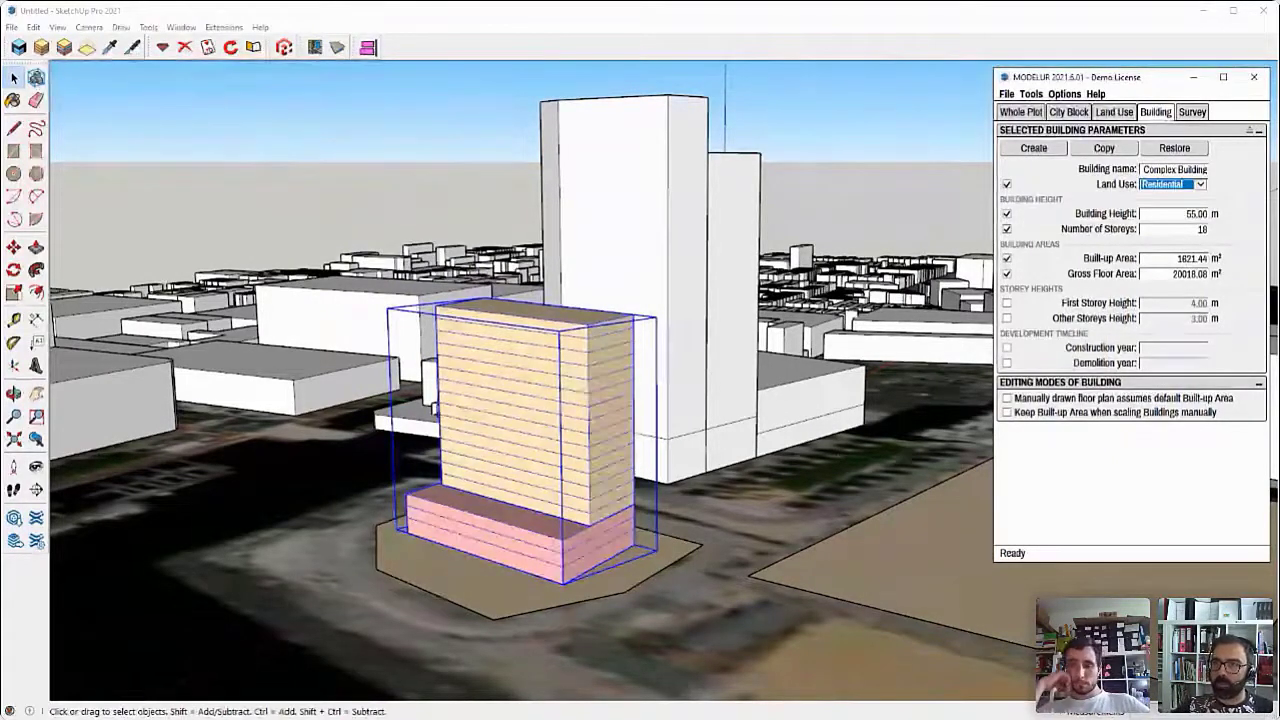
{"action": "left_click", "coordinate": [1218, 203]}
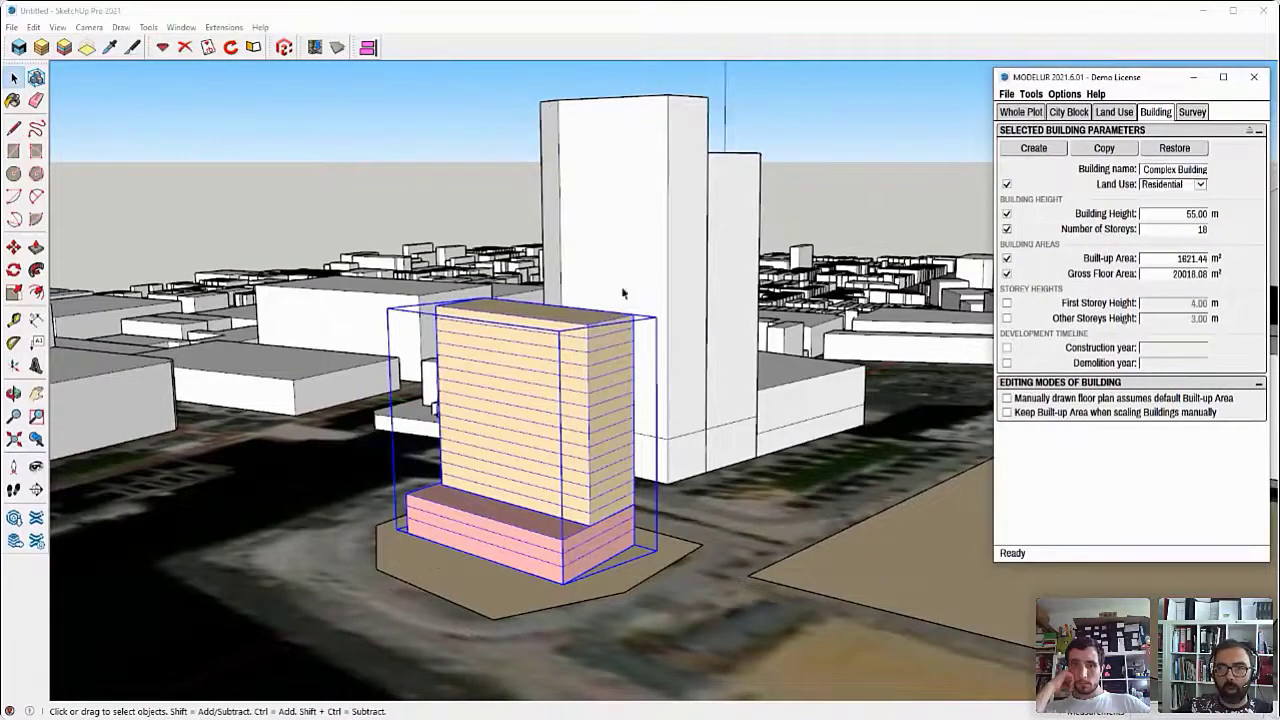
{"action": "left_click", "coordinate": [572, 322]}
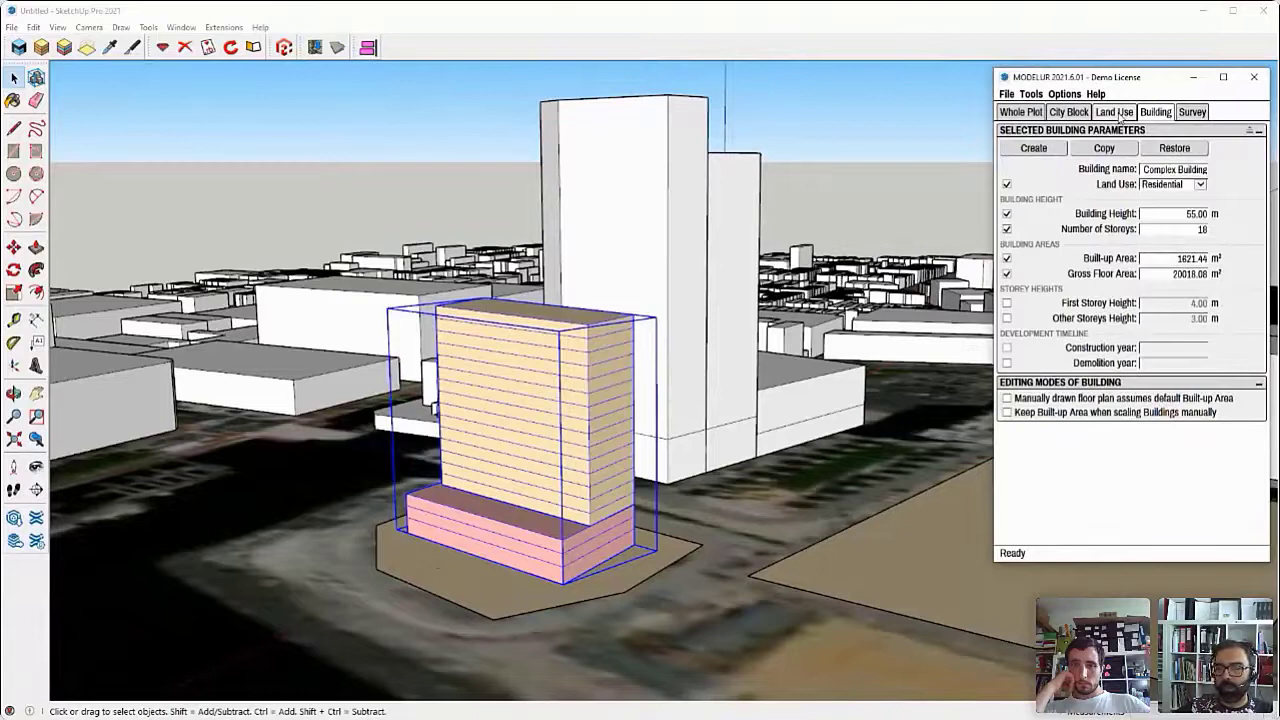
Add a new land use named Hotel with the light blue colour #b9e6f7.
{"action": "left_click", "coordinate": [1116, 112]}
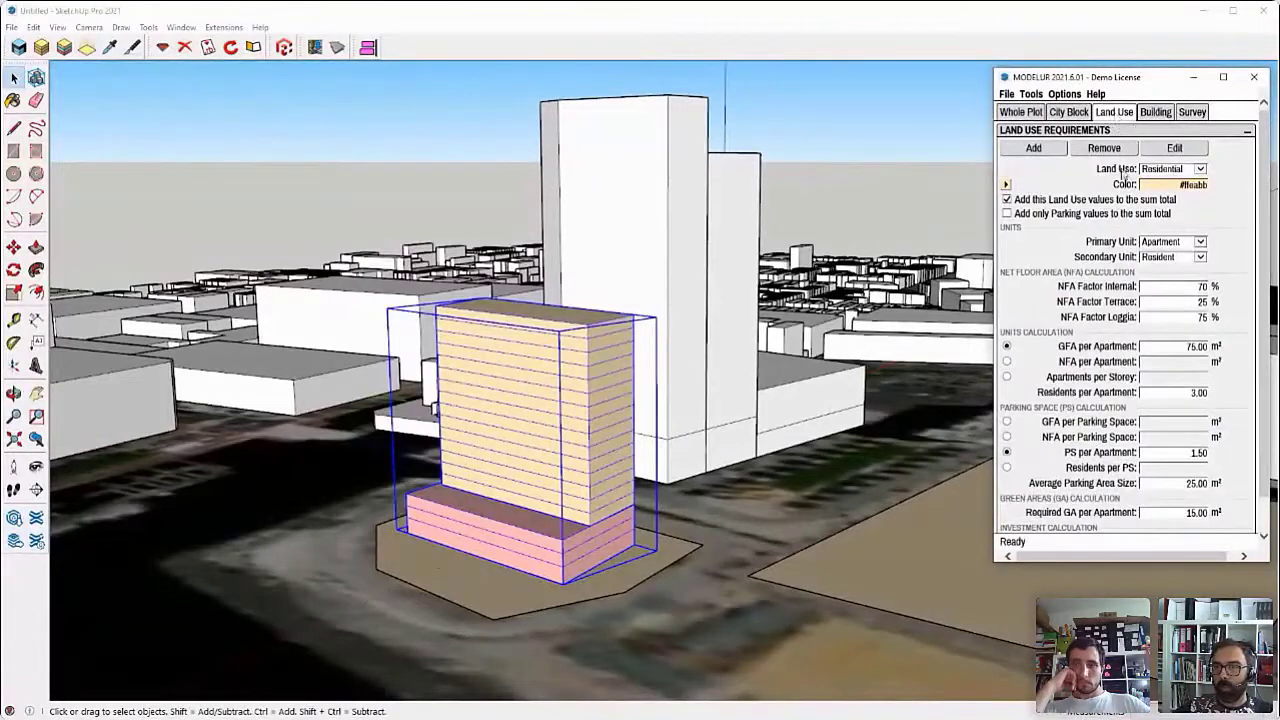
{"action": "left_click", "coordinate": [1036, 148]}
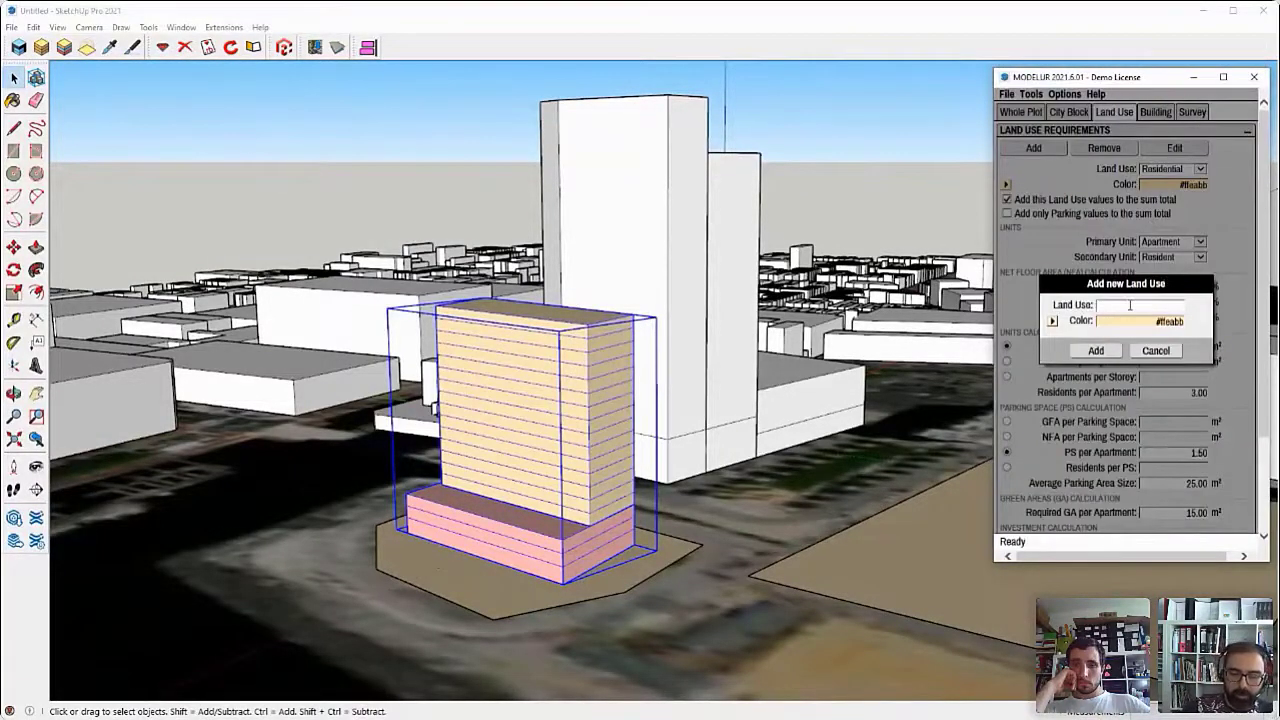
{"action": "type", "text": "Hotel"}
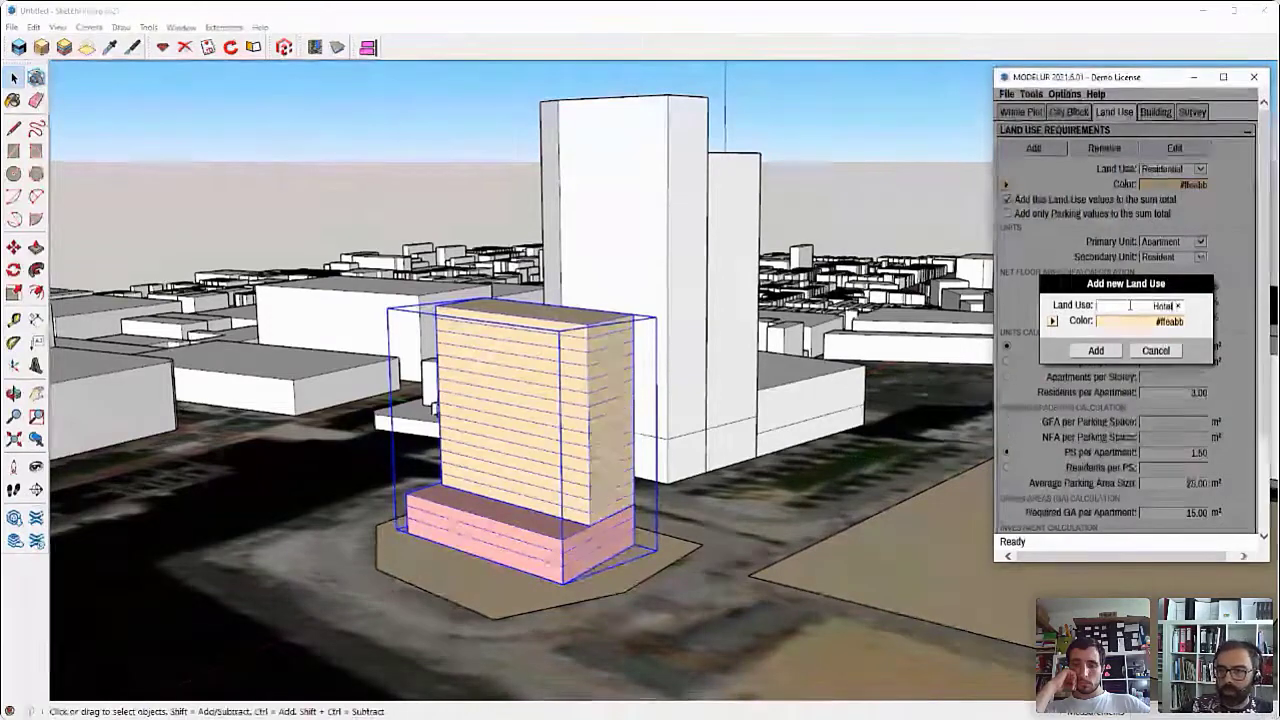
{"action": "left_click", "coordinate": [1053, 321]}
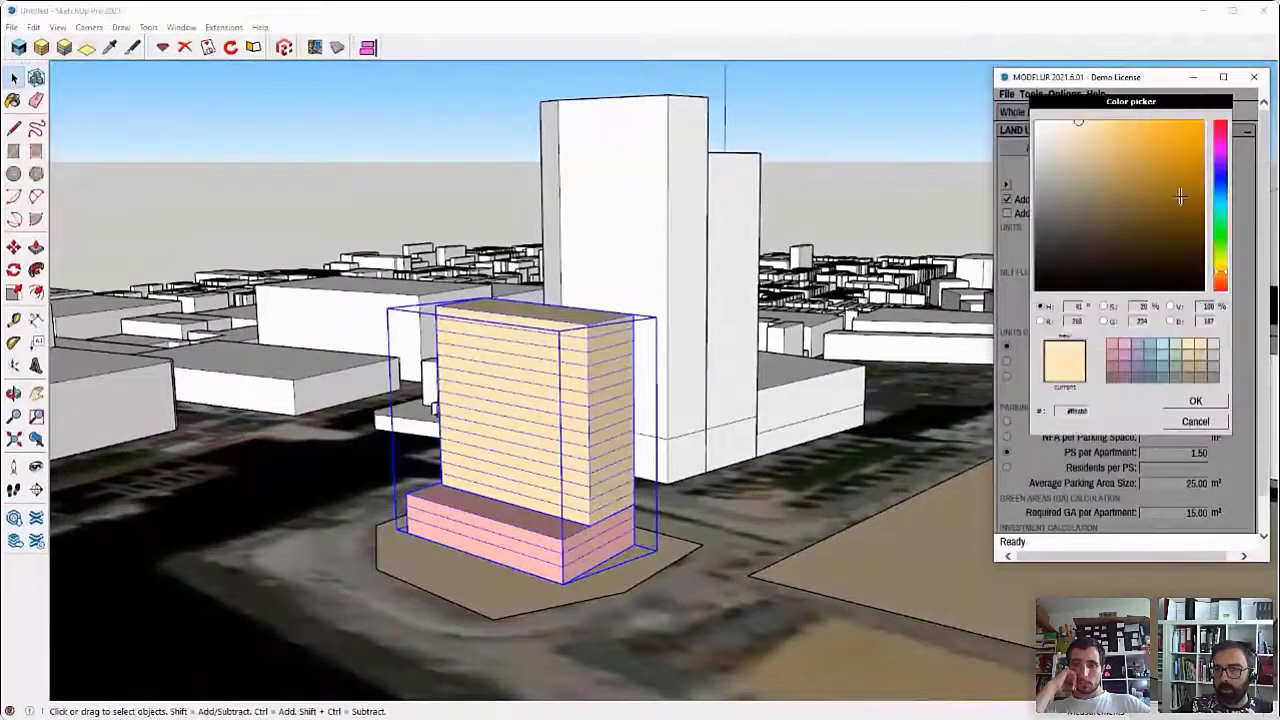
{"action": "left_click", "coordinate": [1224, 212]}
{"action": "left_click_drag", "start_coordinate": [1225, 212], "coordinate": [1222, 222]}
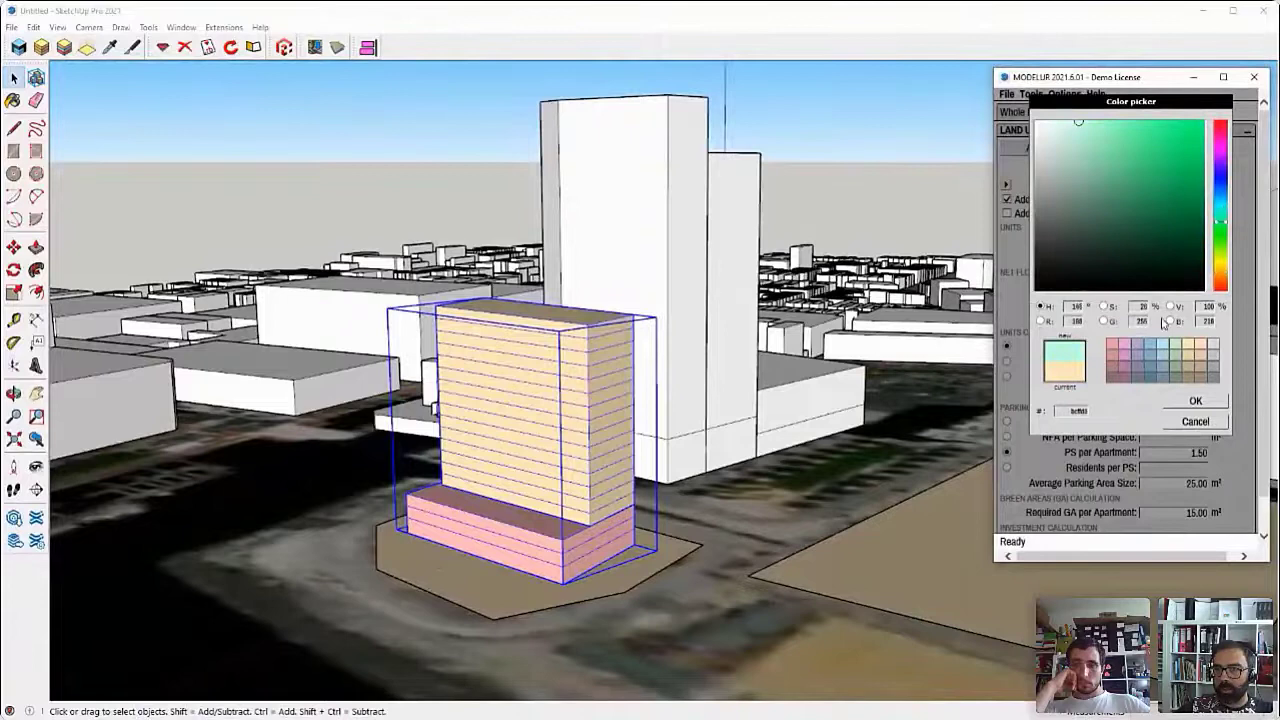
{"action": "left_click", "coordinate": [1163, 346]}
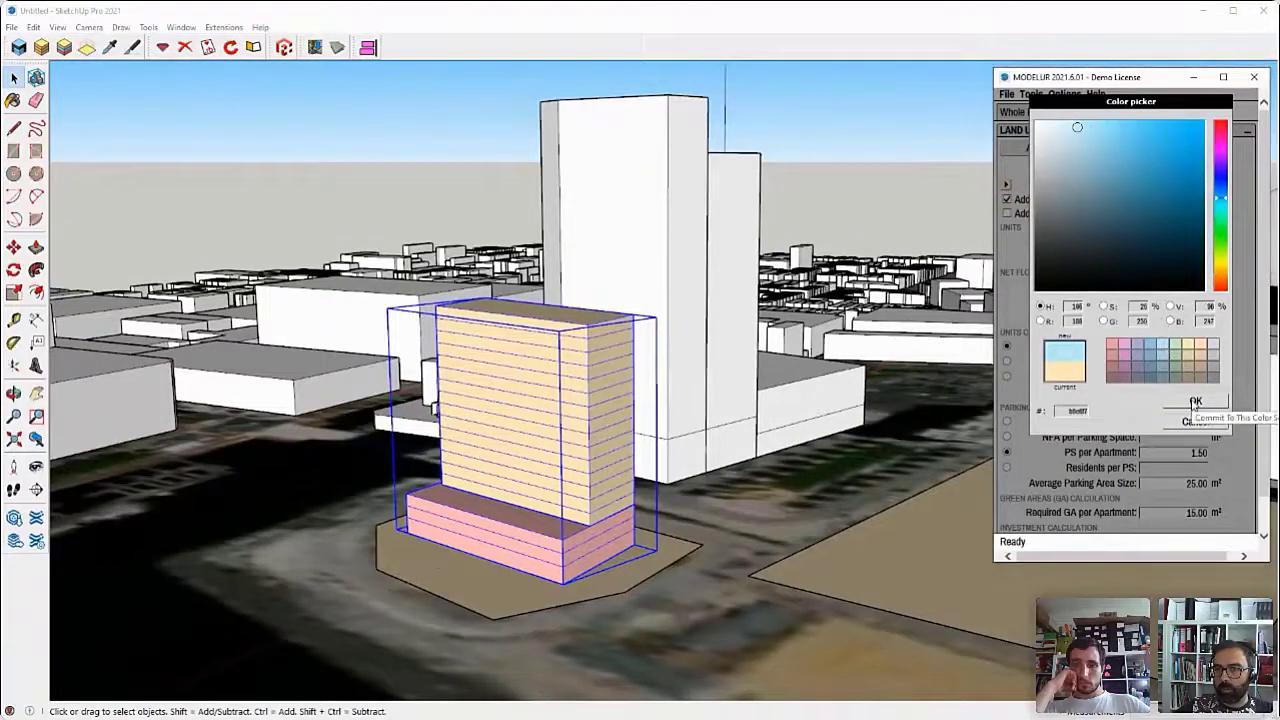
{"action": "left_click", "coordinate": [1196, 401]}
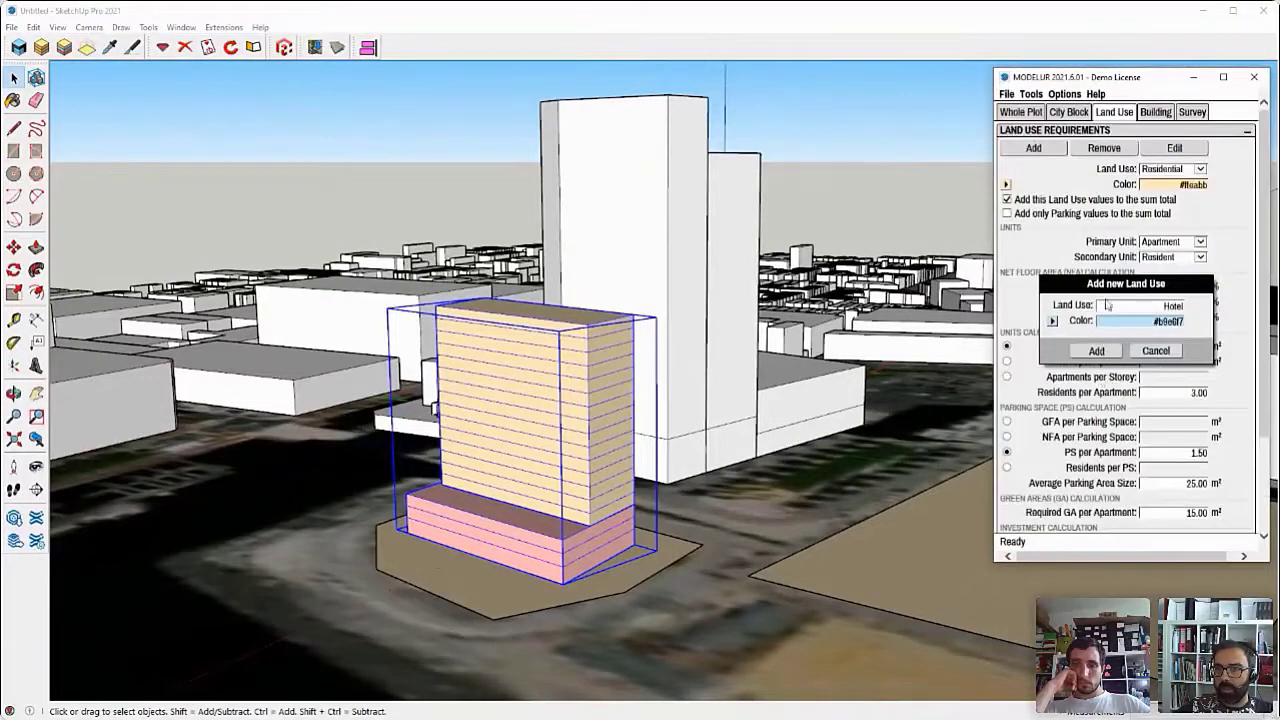
{"action": "left_click", "coordinate": [1097, 351]}
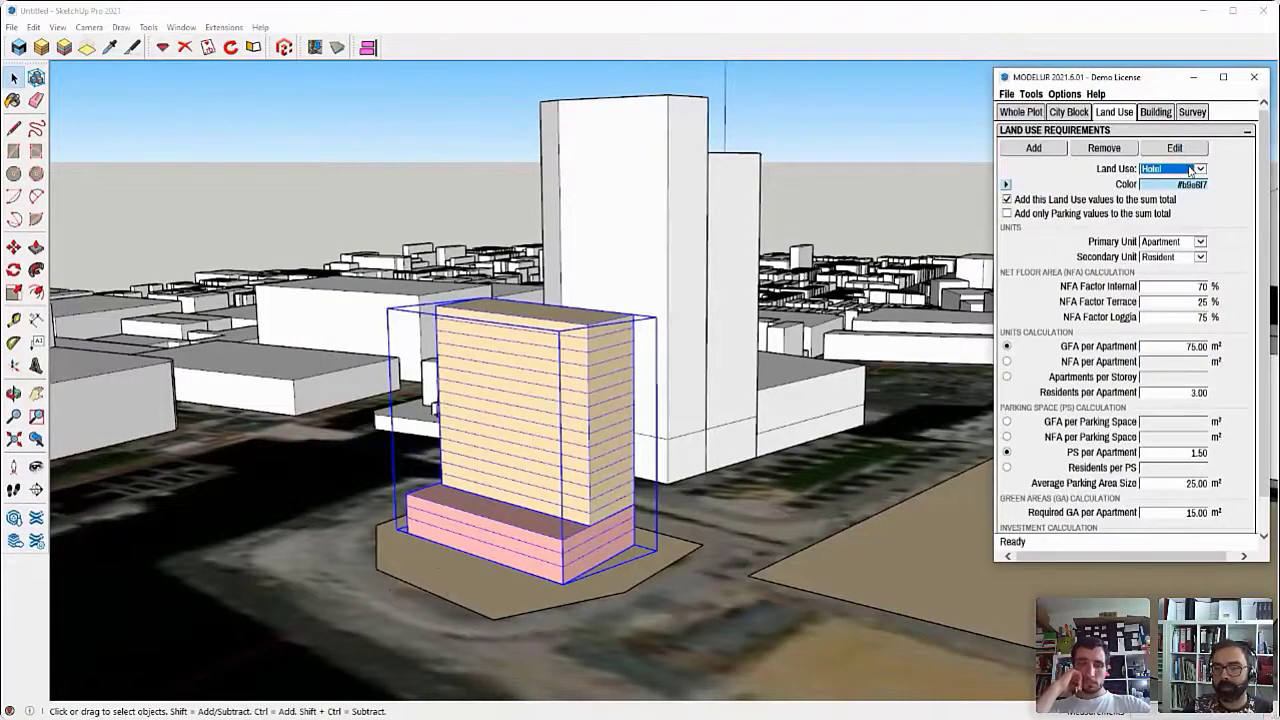
Review the requirements of the Hotel land use and compare them with those of Residential.
{"action": "scroll", "coordinate": [1190, 172], "scroll_direction": "down", "scroll_amount": 2}
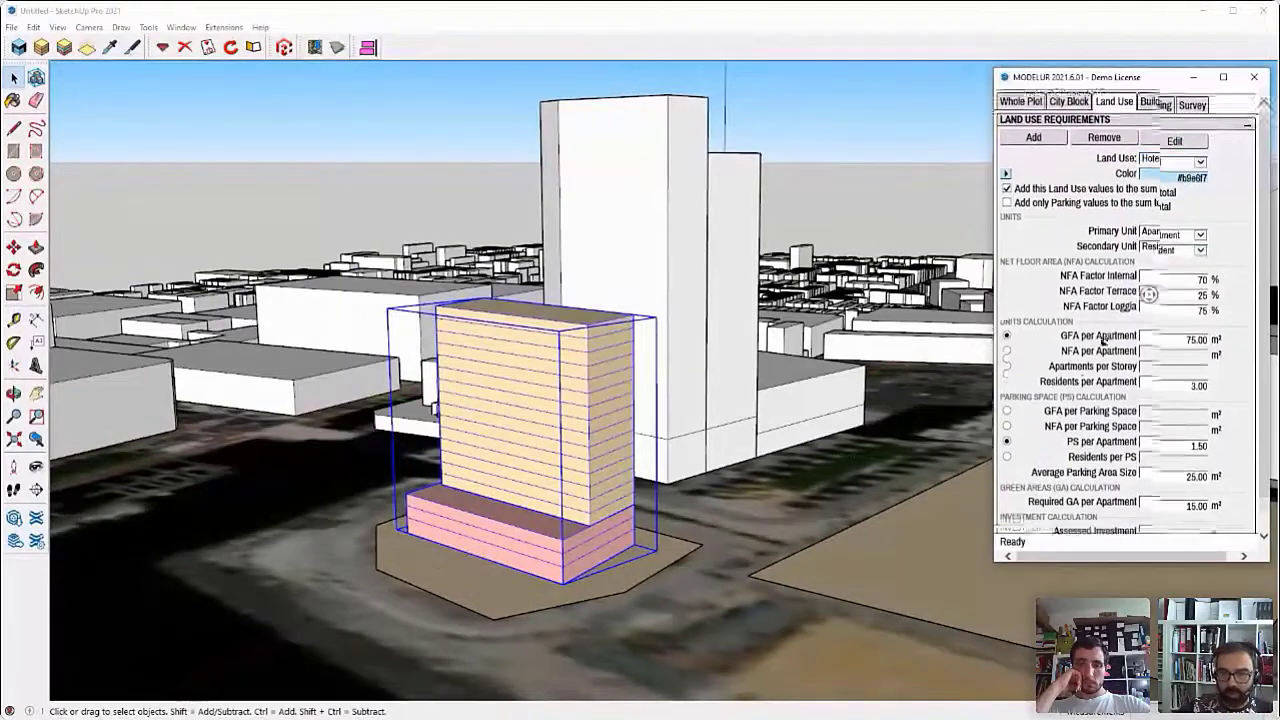
{"action": "middle_click_drag", "start_coordinate": [700, 450], "coordinate": [776, 412]}
{"action": "scroll", "coordinate": [914, 494], "scroll_direction": "down", "scroll_amount": 3}
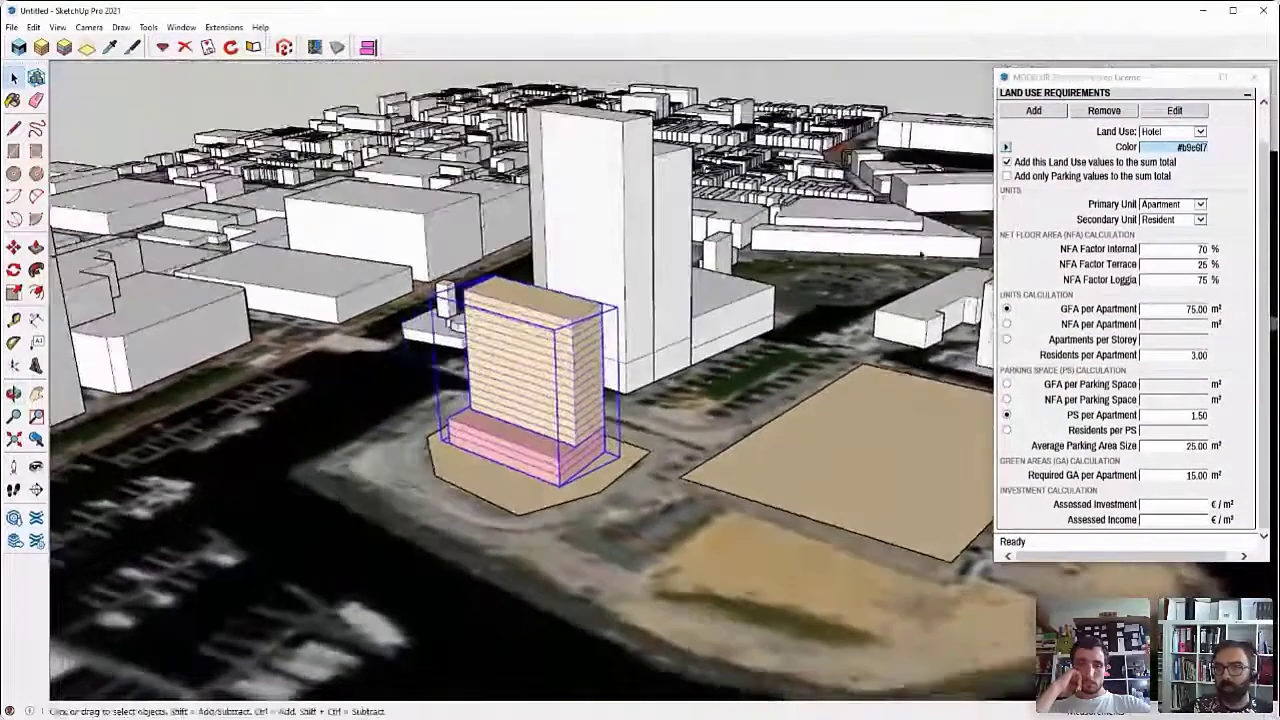
{"action": "scroll", "coordinate": [1191, 260], "scroll_direction": "up", "scroll_amount": 2}
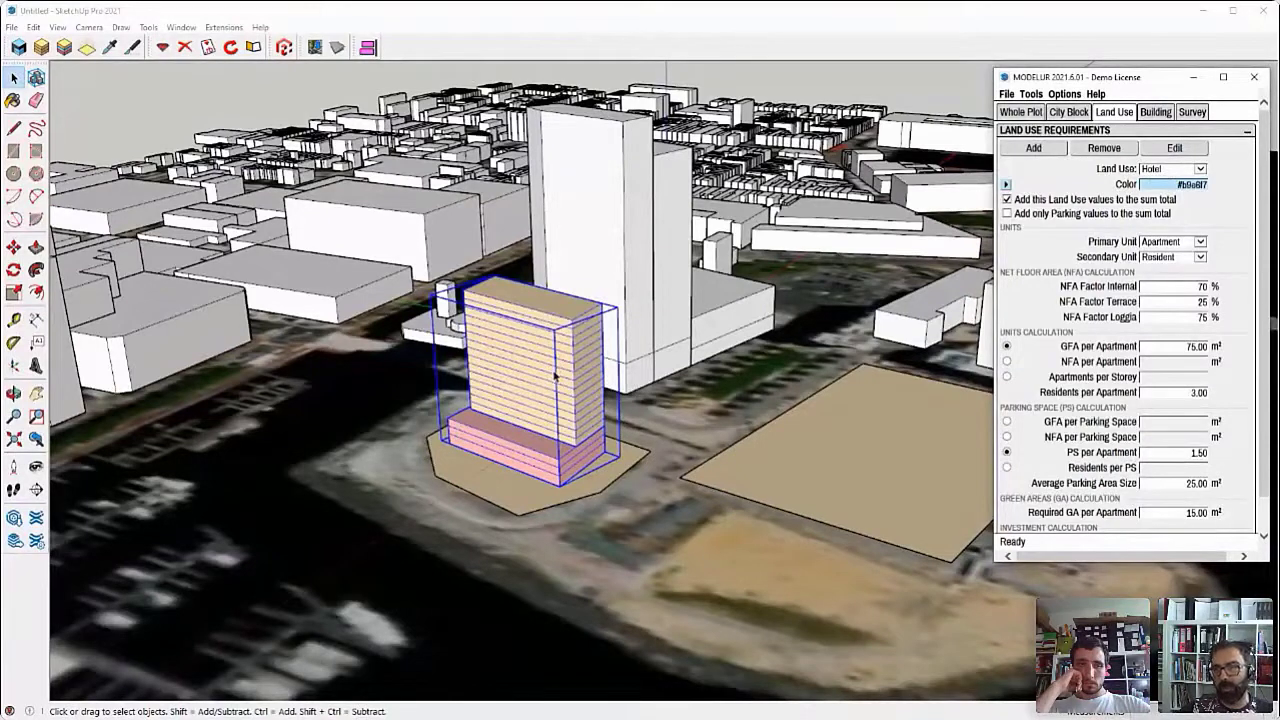
{"action": "left_click", "coordinate": [1158, 170]}
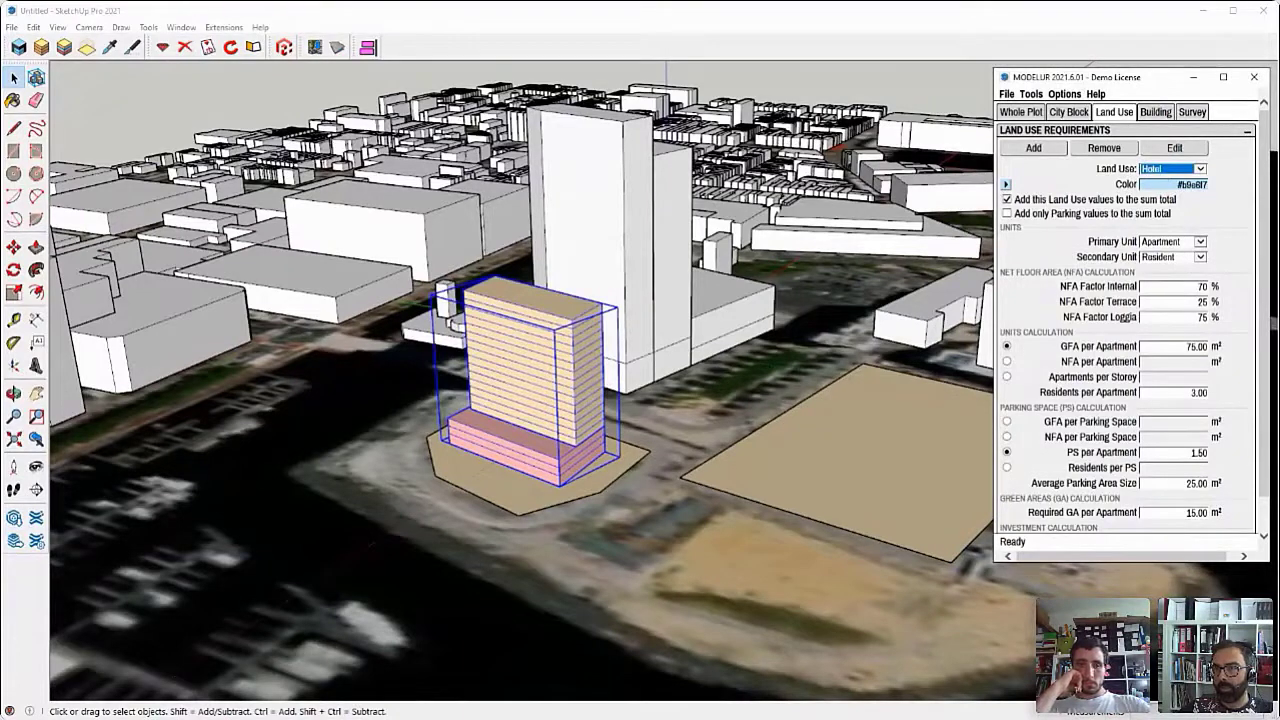
{"action": "left_click", "coordinate": [1162, 212]}
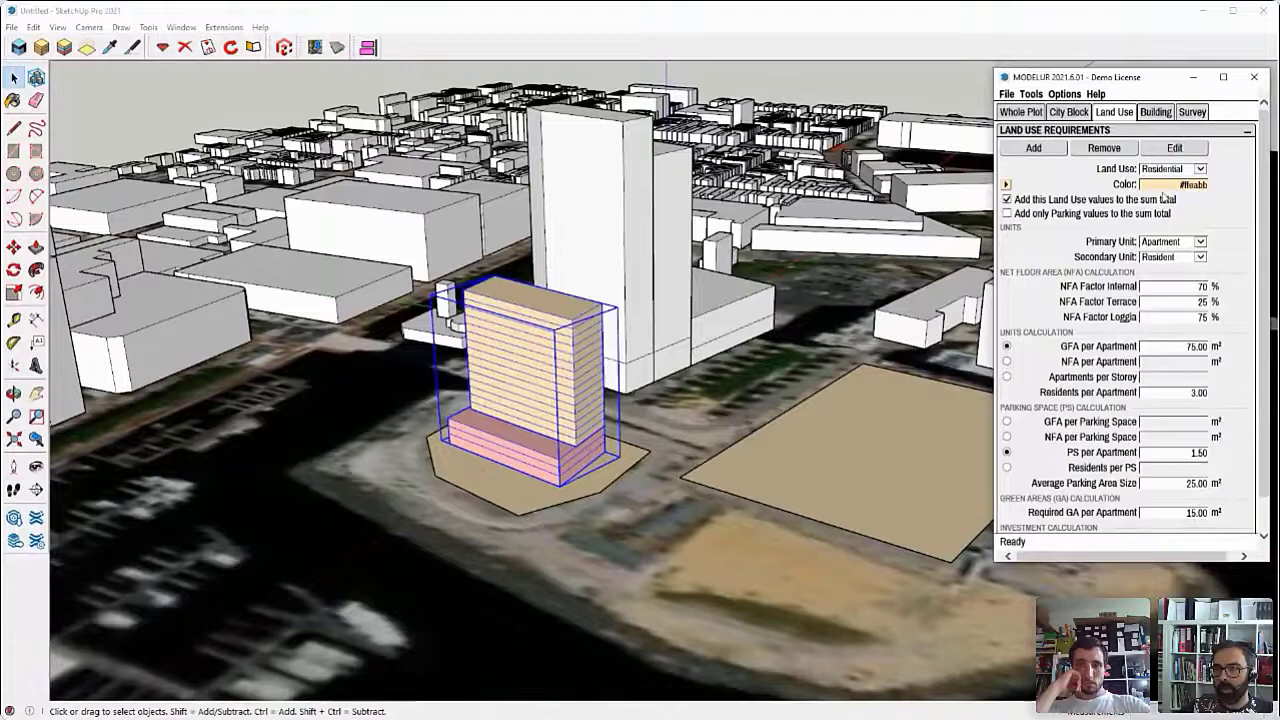
{"action": "left_click", "coordinate": [1165, 170]}
{"action": "key", "text": "Up"}
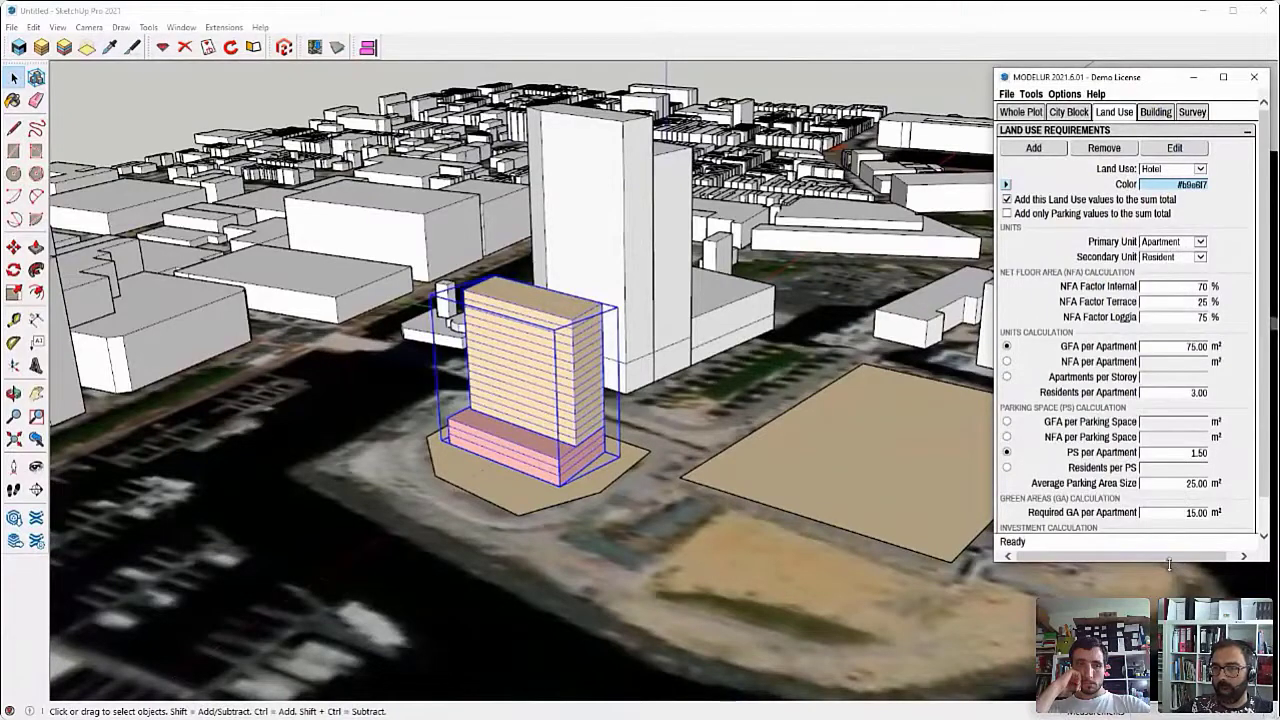
Set the Hotel land use's primary unit to Room and its secondary unit to Guest.
{"action": "left_click_drag", "start_coordinate": [1169, 565], "coordinate": [1169, 608]}
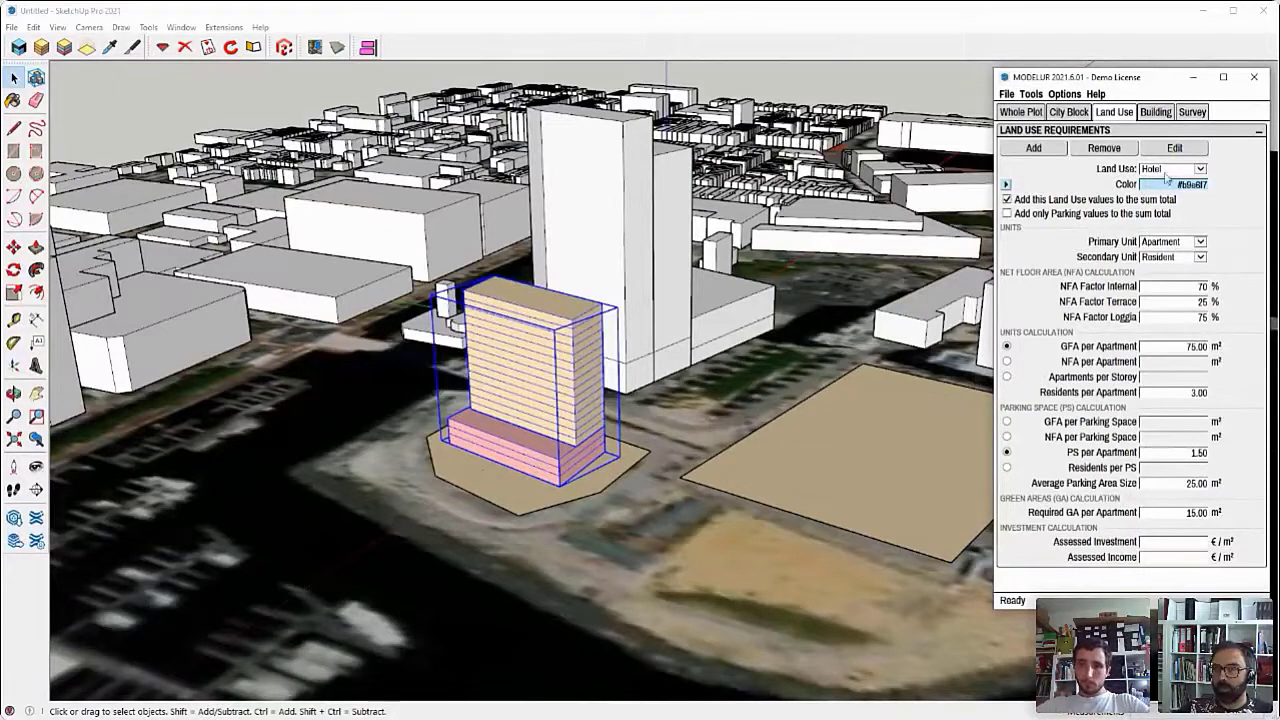
{"action": "left_click", "coordinate": [1163, 243]}
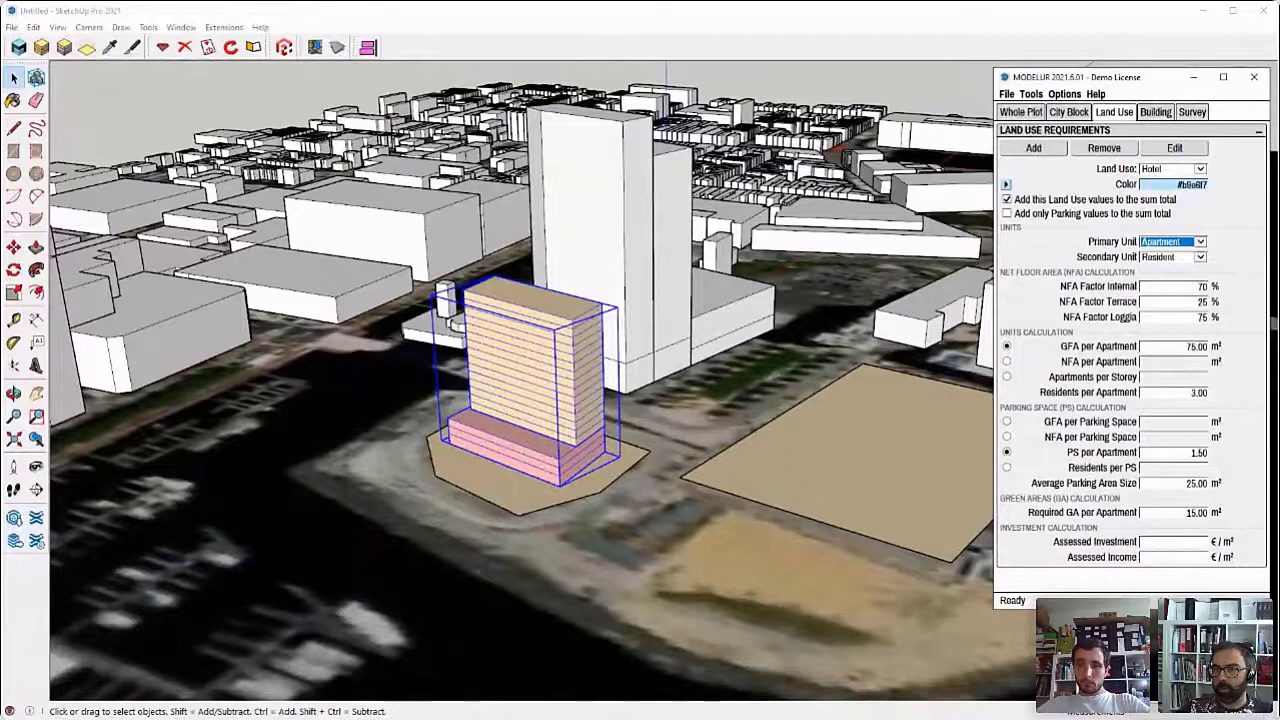
{"action": "left_click", "coordinate": [1158, 263]}
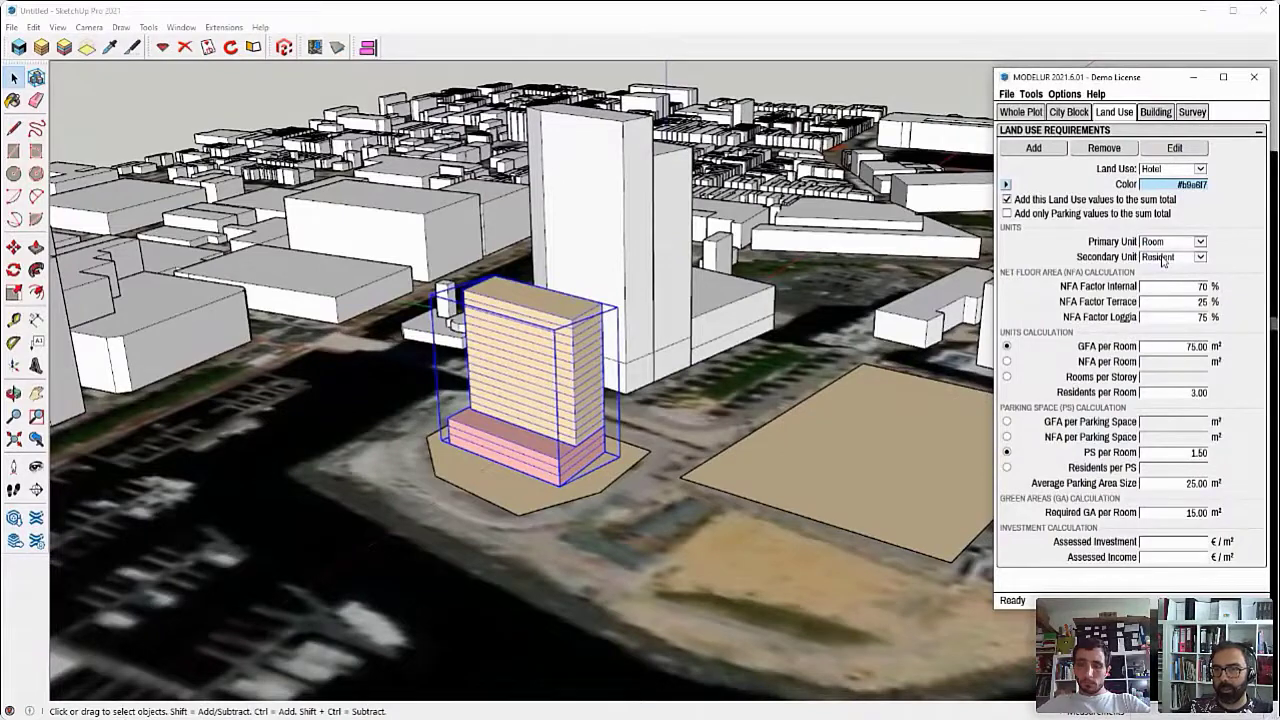
{"action": "left_click", "coordinate": [1163, 258]}
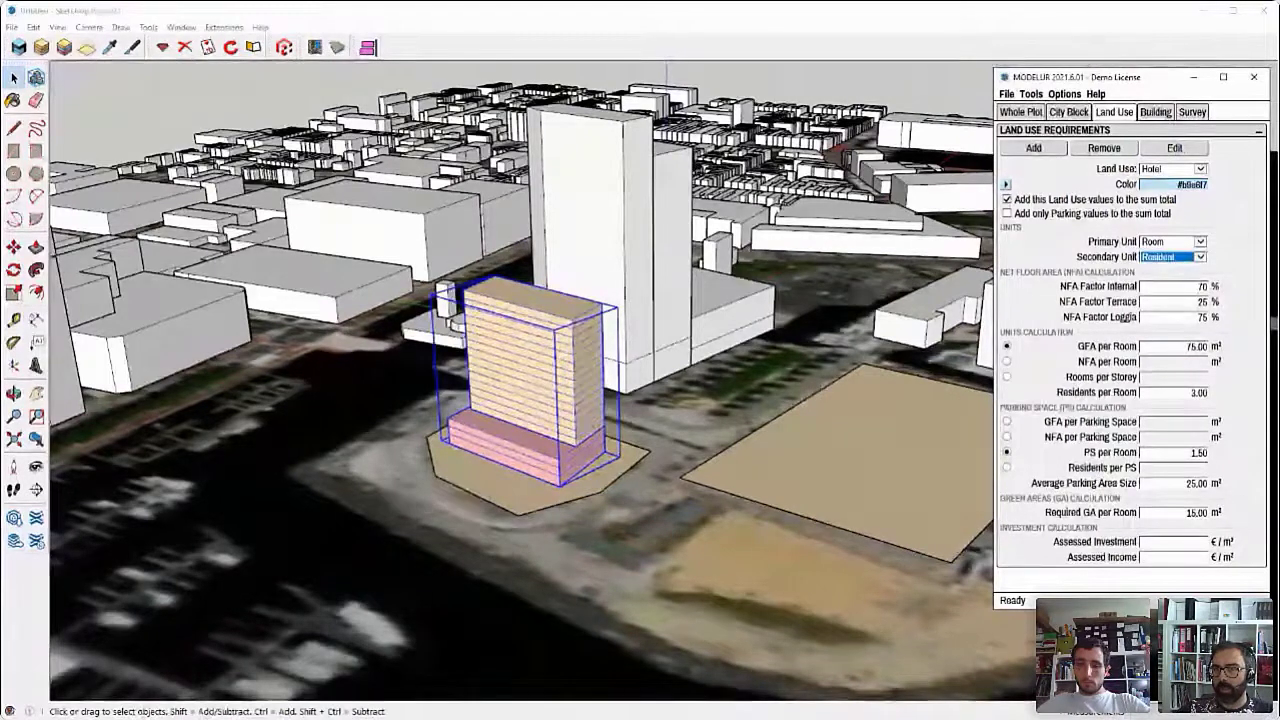
{"action": "left_click", "coordinate": [1172, 284]}
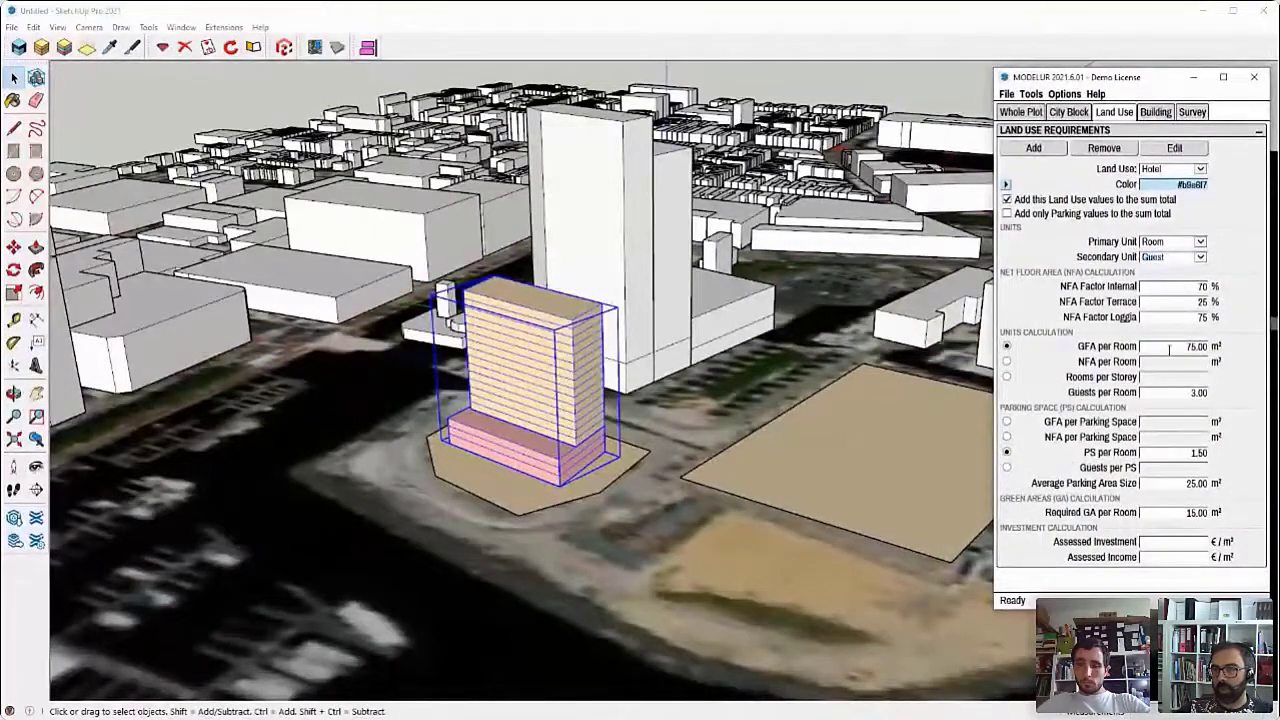
Set the Hotel land use to 25 m² GFA per room and 2 guests per room.
{"action": "left_click", "coordinate": [1178, 346]}
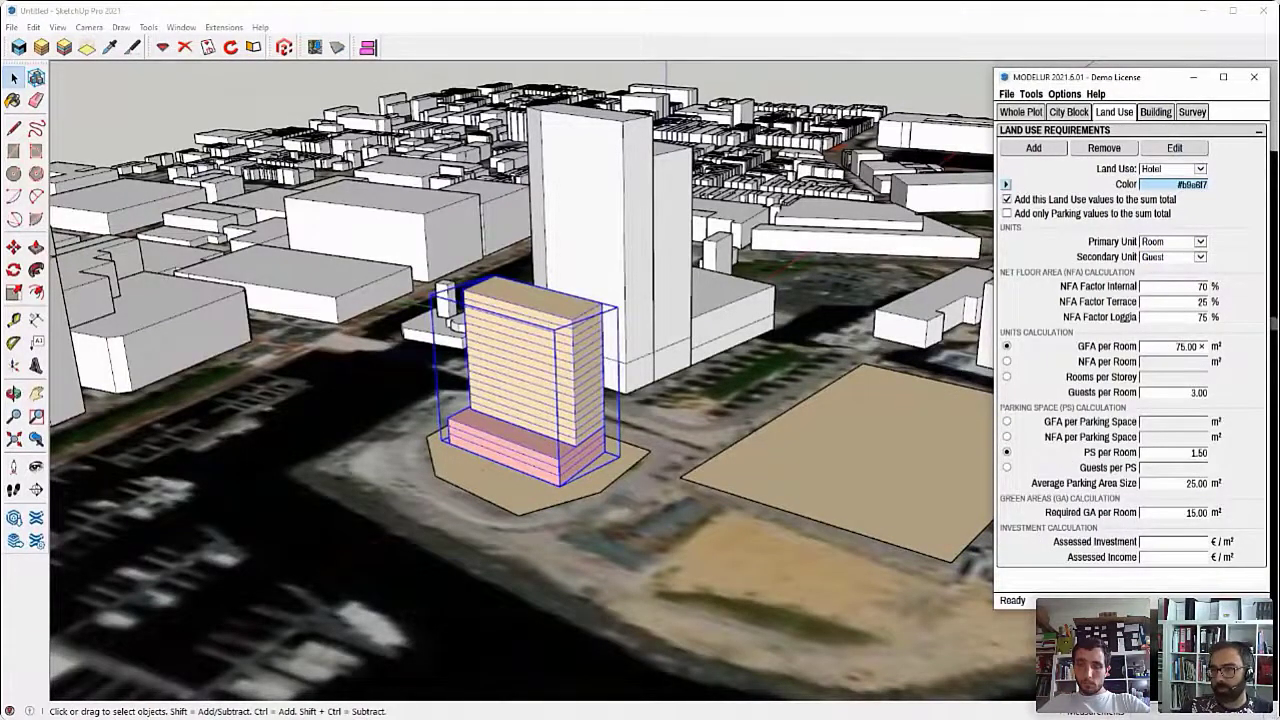
{"action": "key", "text": "Delete"}
{"action": "type", "text": "2"}
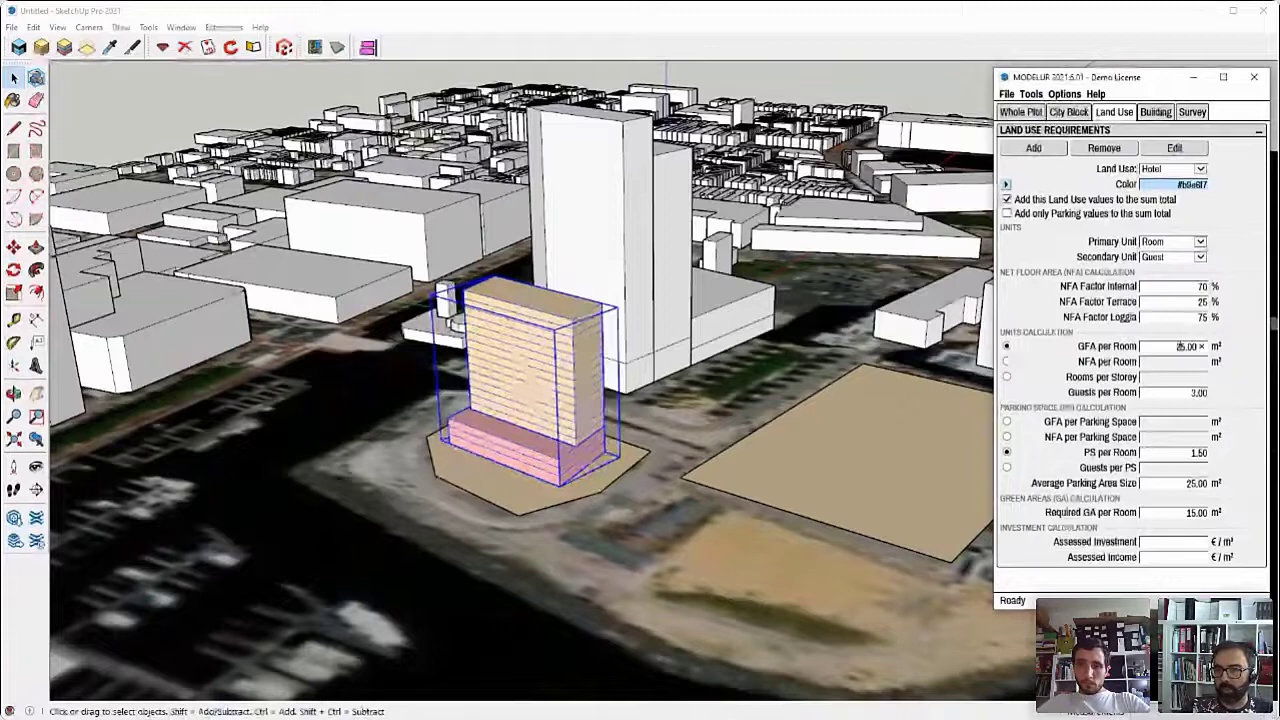
{"action": "key", "text": "Tab"}
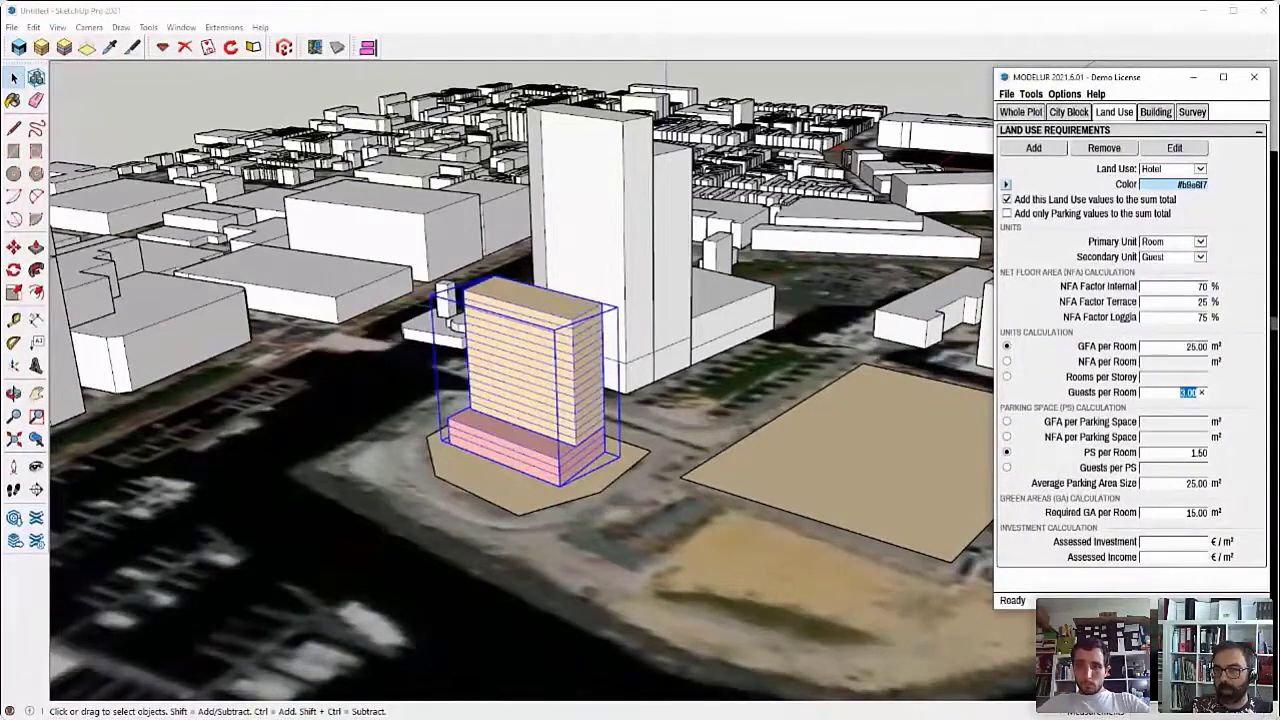
{"action": "type", "text": "2"}
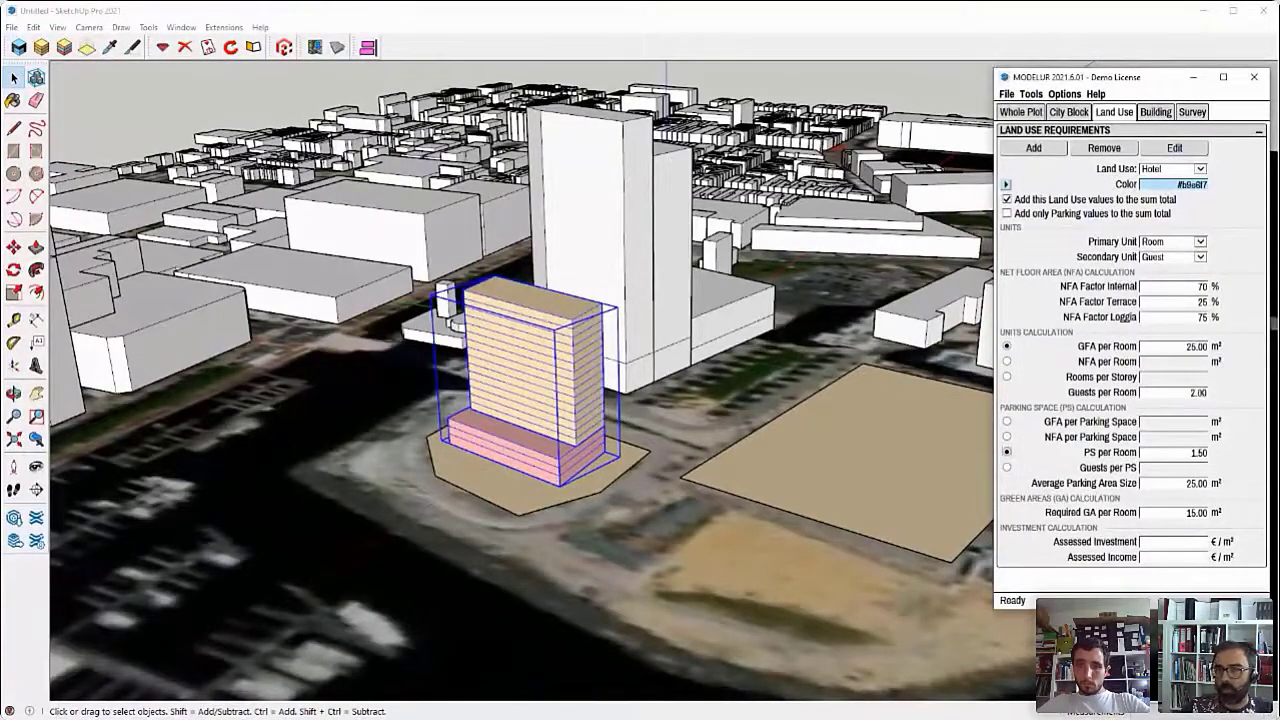
{"action": "left_click", "coordinate": [1181, 347]}
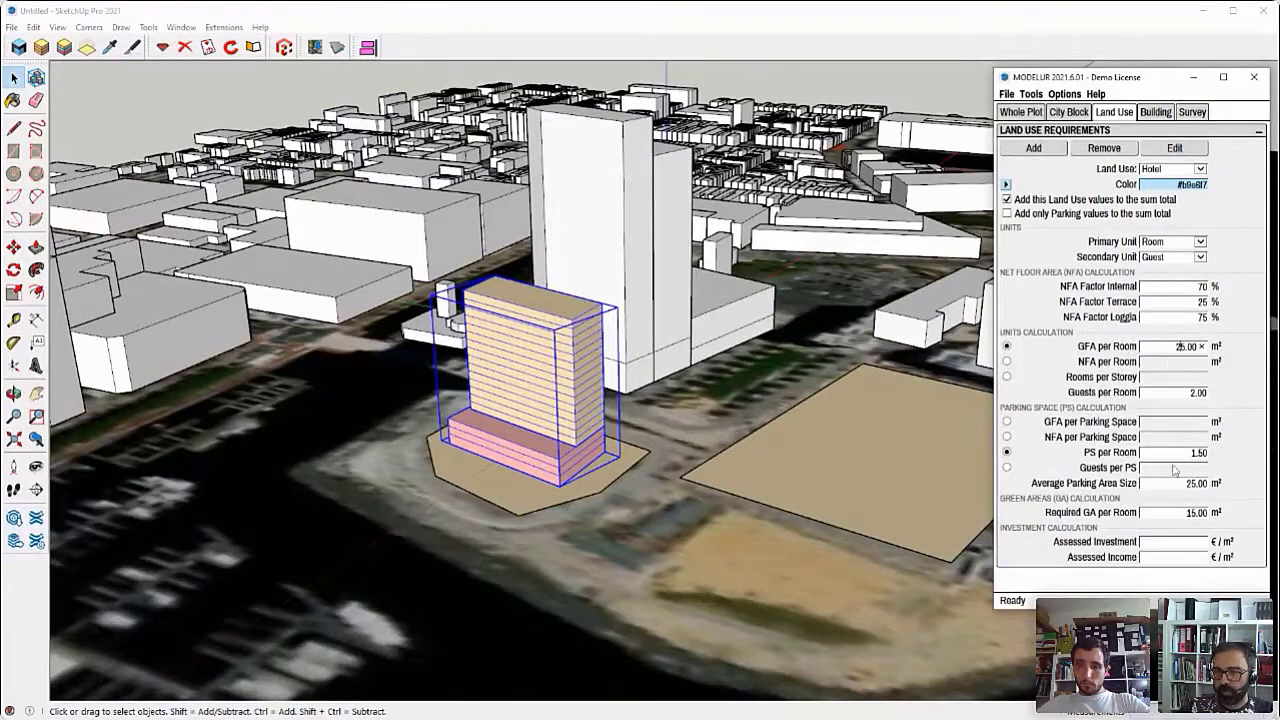
Set the Hotel land use's parking requirement to 0.5 parking spaces per room.
{"action": "double_click", "coordinate": [1186, 452]}
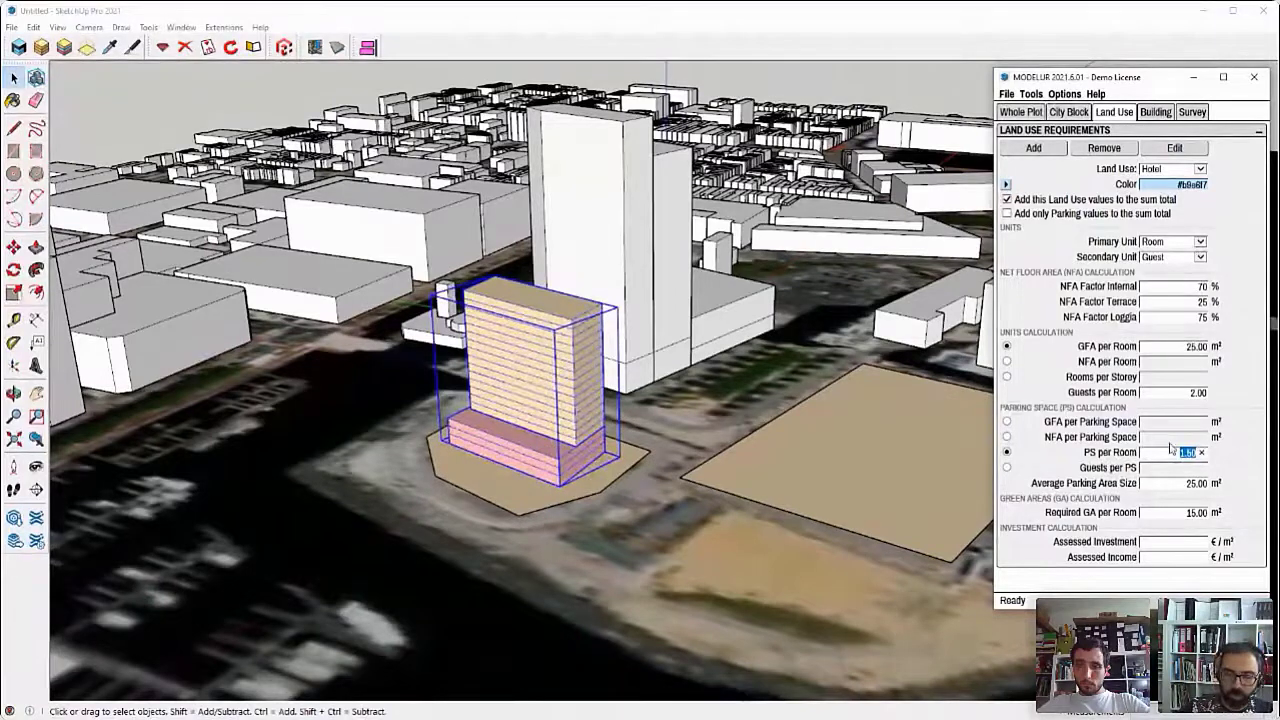
{"action": "type", "text": "0.5"}
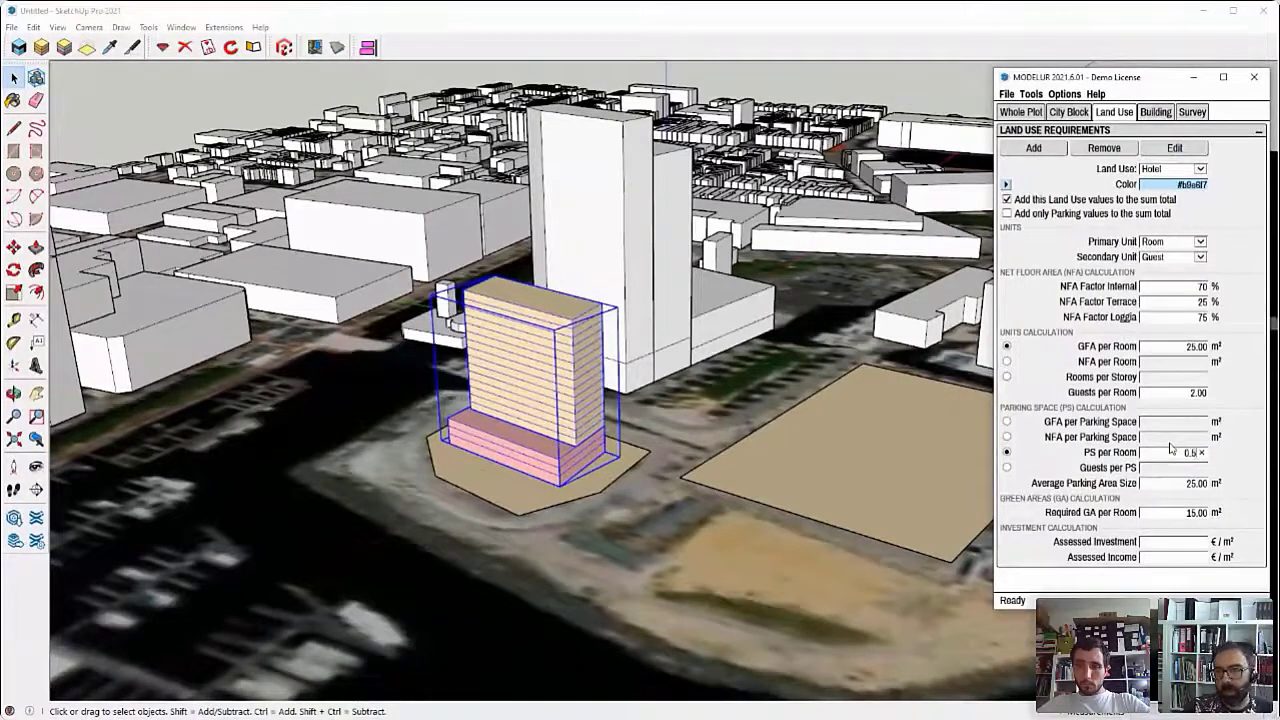
{"action": "key", "text": "Tab"}
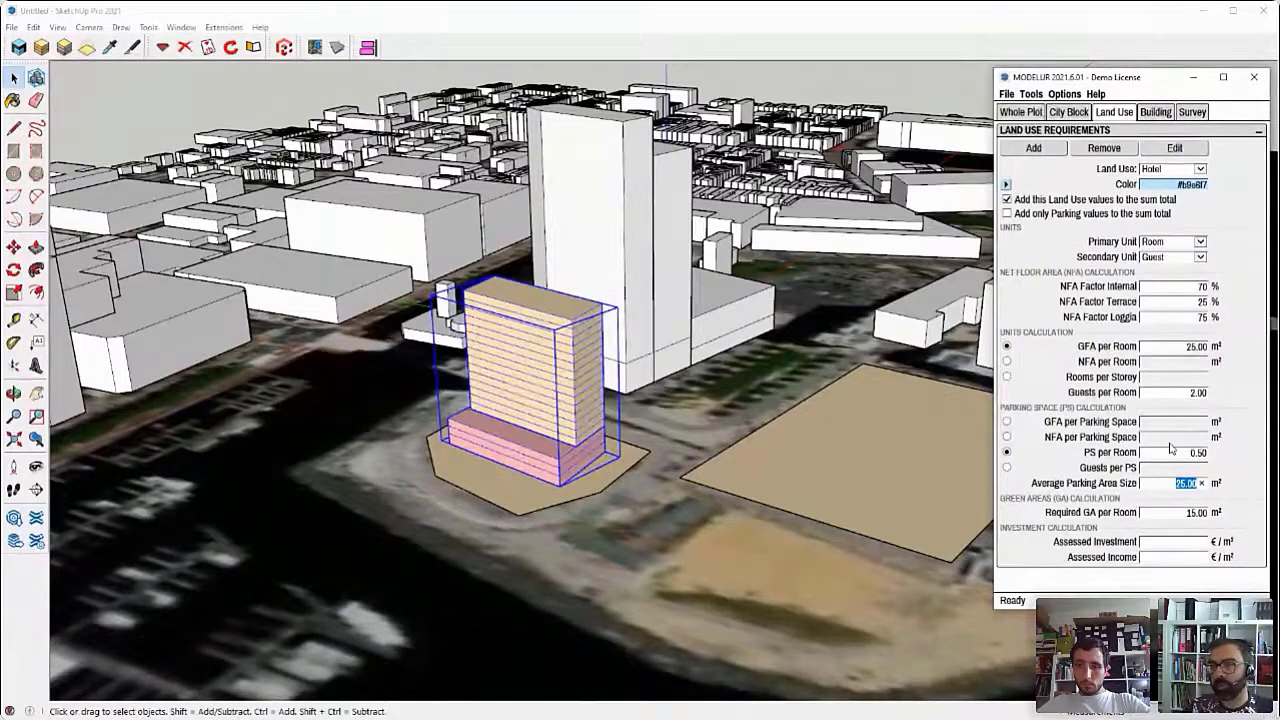
{"action": "left_click", "coordinate": [1234, 423]}
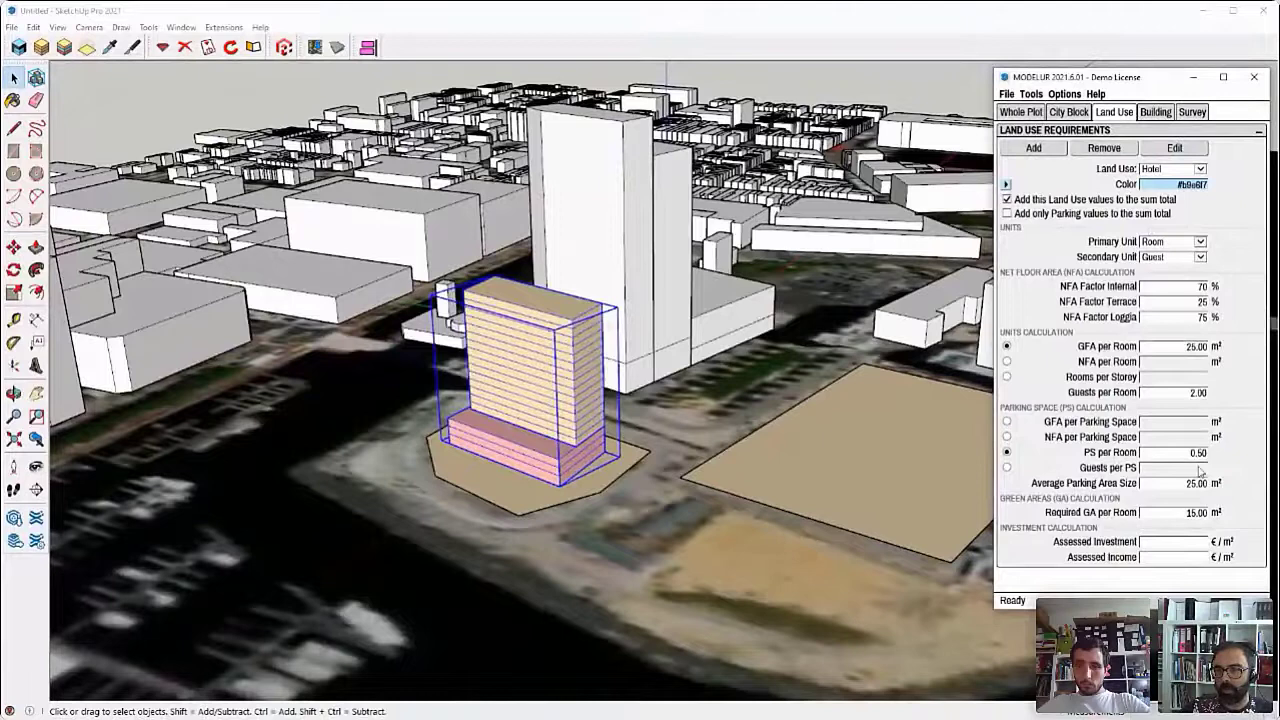
Open the complex building for editing and stack a copy of its residential block directly on top of the original.
{"action": "double_click", "coordinate": [550, 405]}
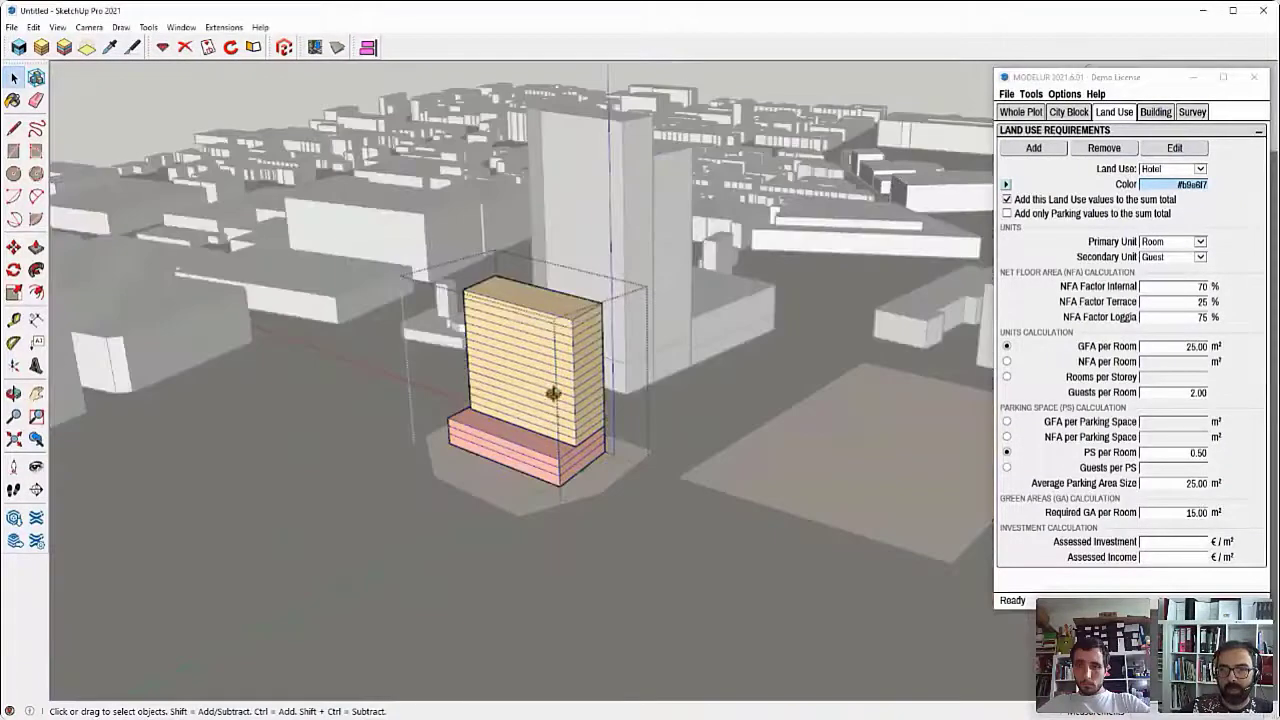
{"action": "scroll", "coordinate": [548, 400], "scroll_direction": "up", "scroll_amount": 4}
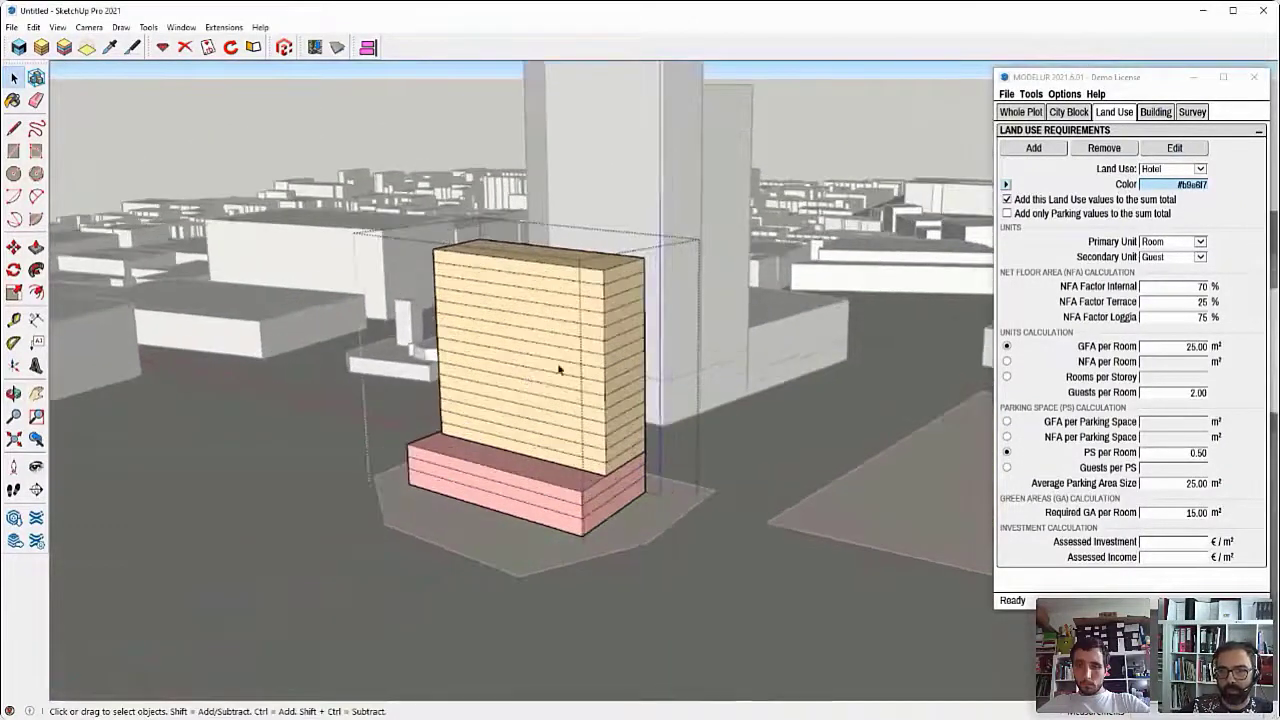
{"action": "left_click", "coordinate": [514, 394]}
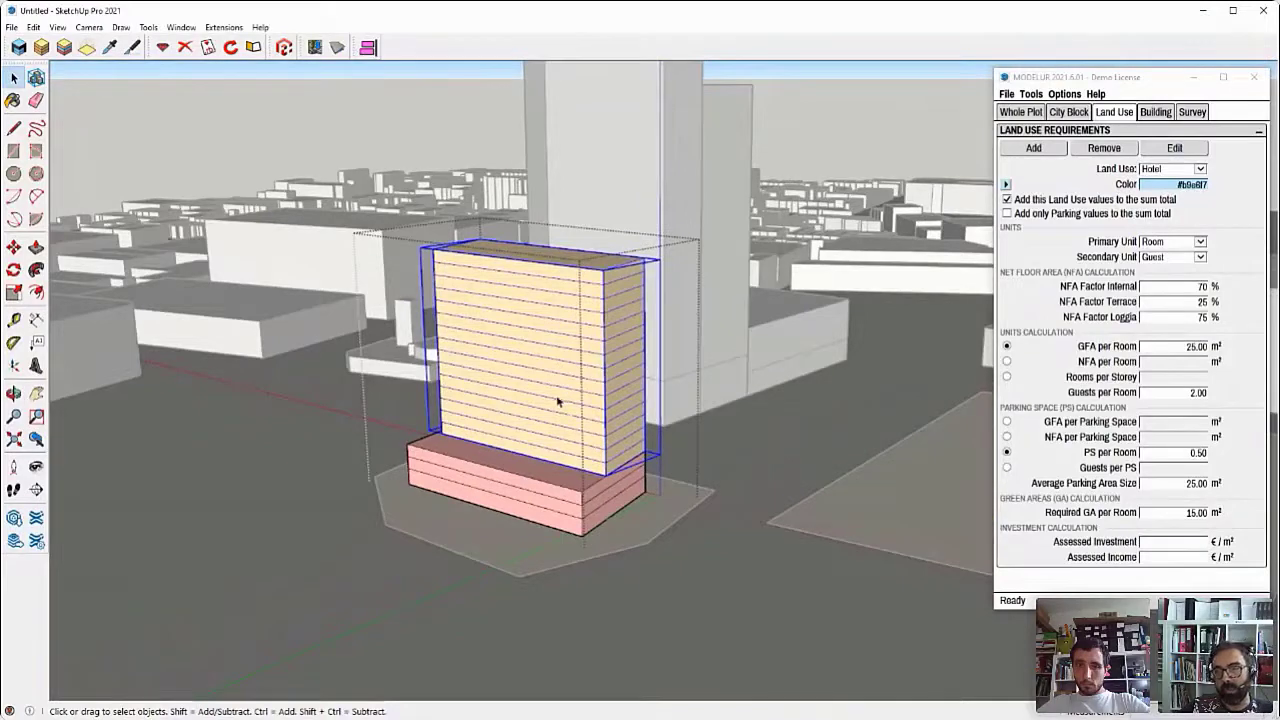
{"action": "middle_click_drag", "start_coordinate": [632, 423], "coordinate": [585, 505]}
{"action": "key", "text": "m"}
{"action": "left_click", "coordinate": [585, 505]}
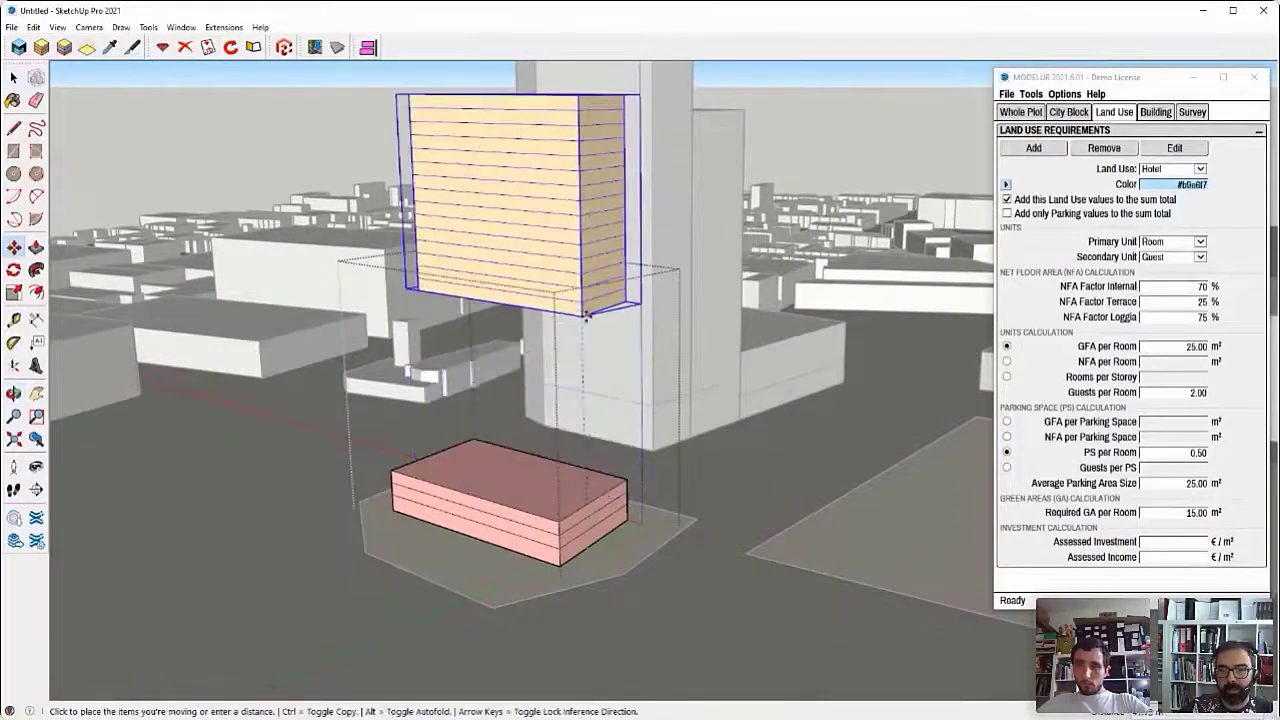
{"action": "key", "text": "ctrl"}
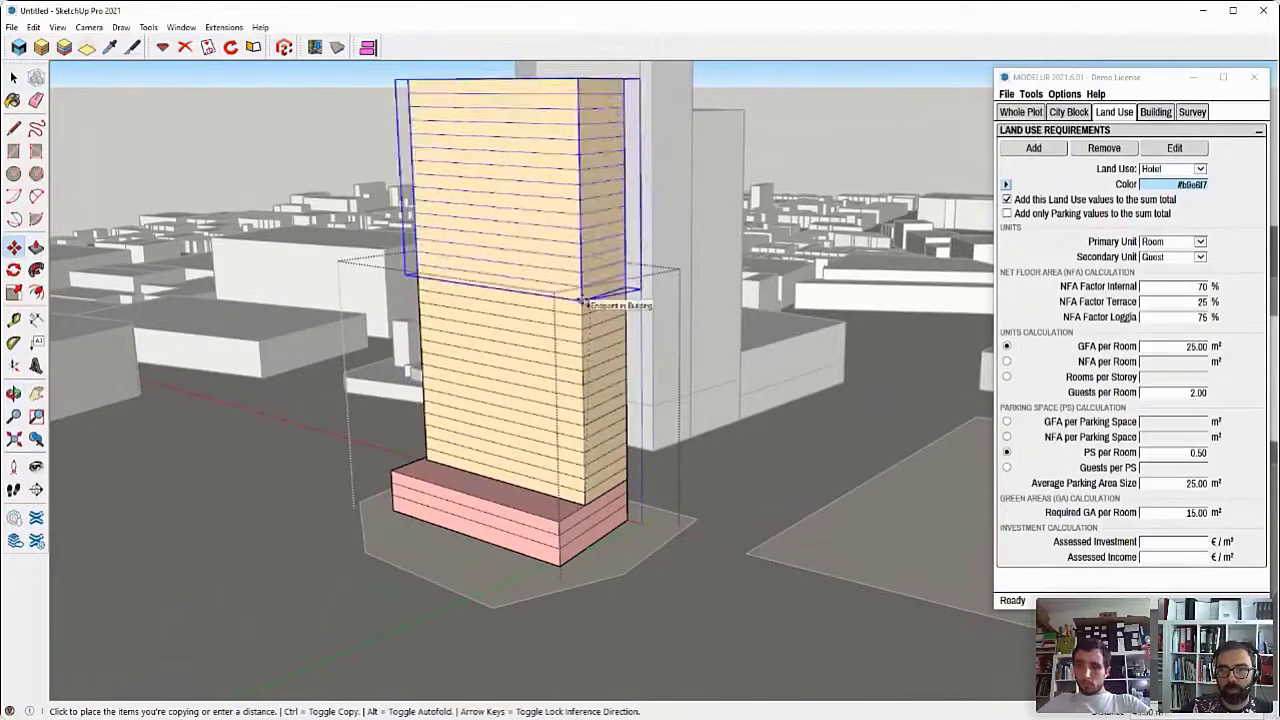
{"action": "left_click", "coordinate": [585, 302]}
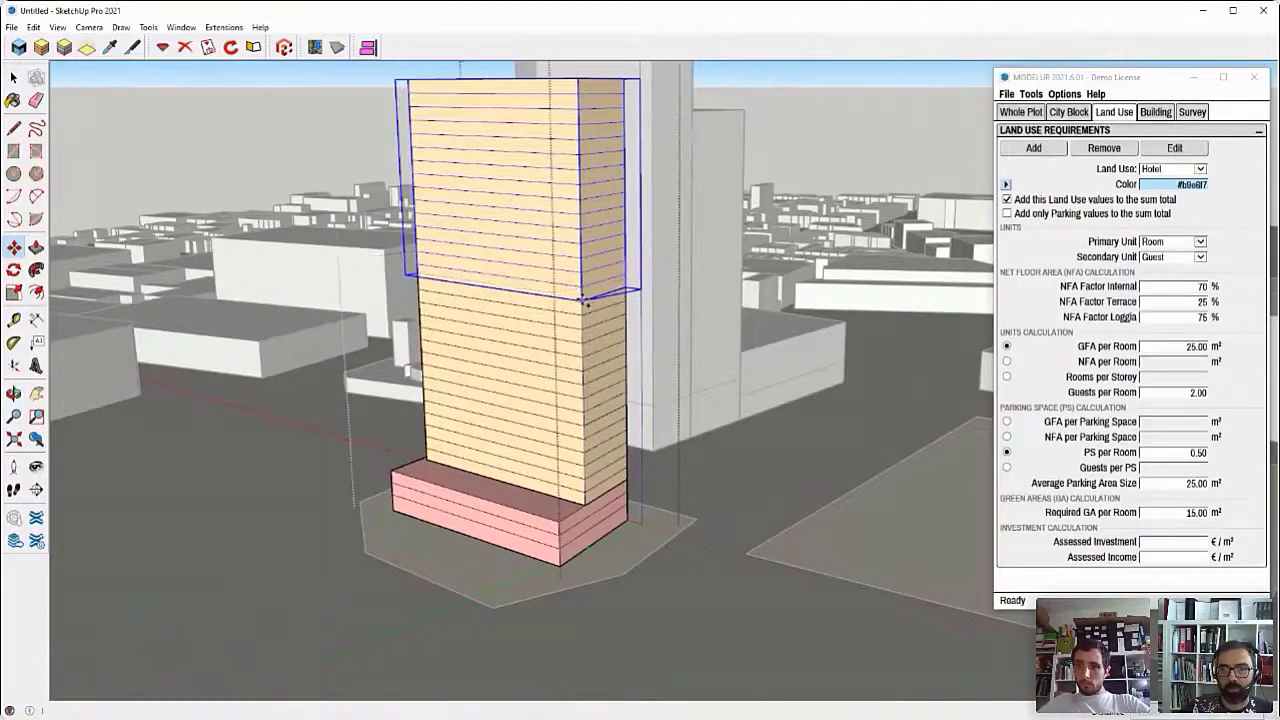
{"action": "middle_click_drag", "start_coordinate": [500, 157], "coordinate": [590, 279]}
{"action": "key", "text": "space"}
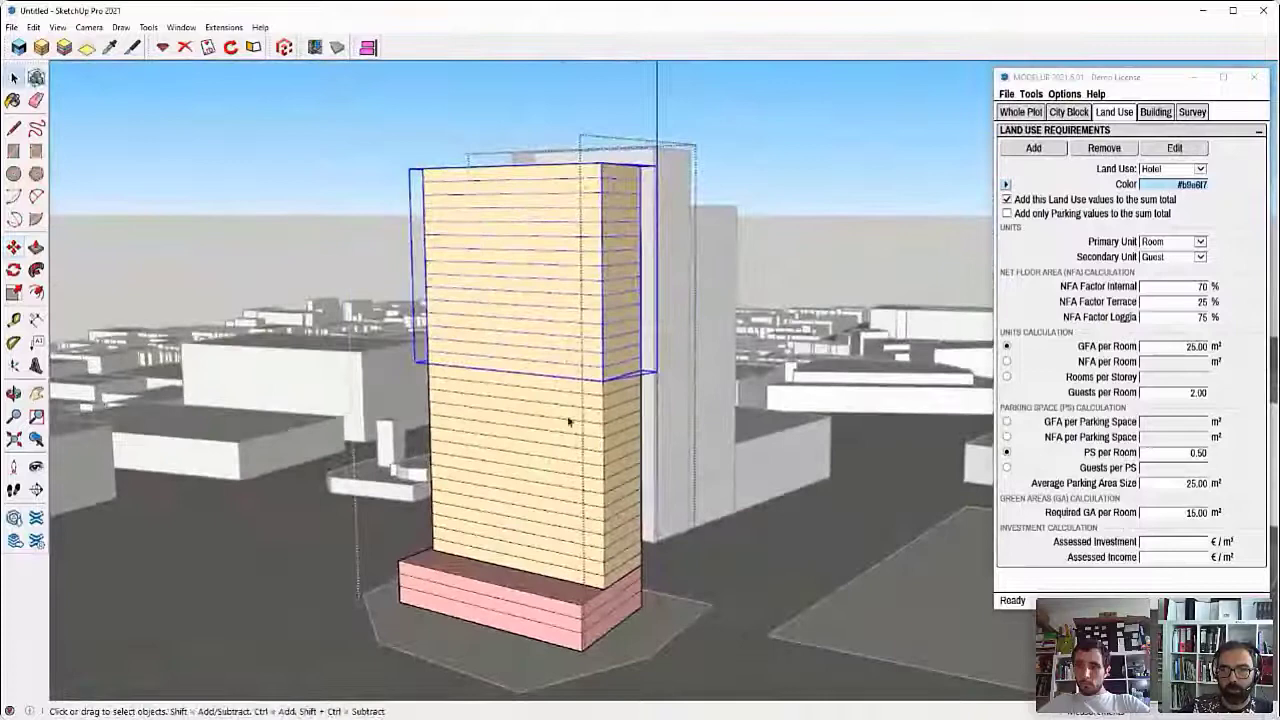
Change the land use of the copied upper block to Hotel.
{"action": "left_click", "coordinate": [1156, 113]}
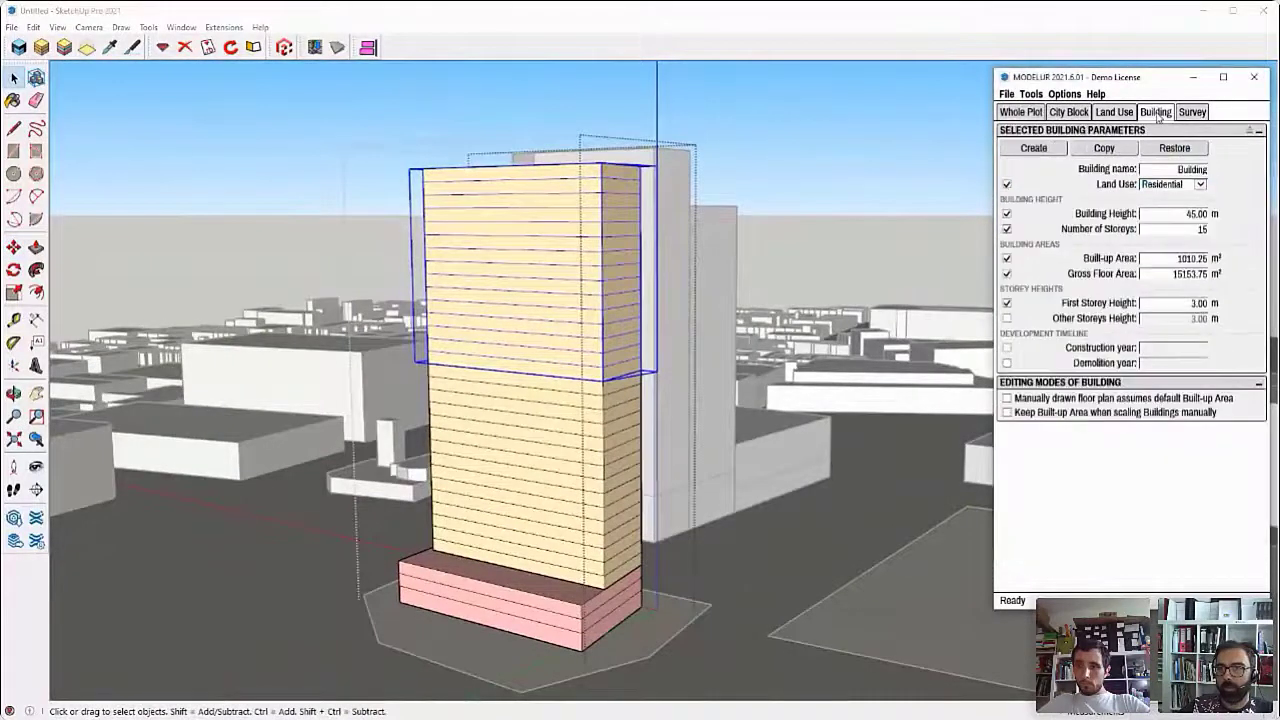
{"action": "left_click", "coordinate": [1165, 186]}
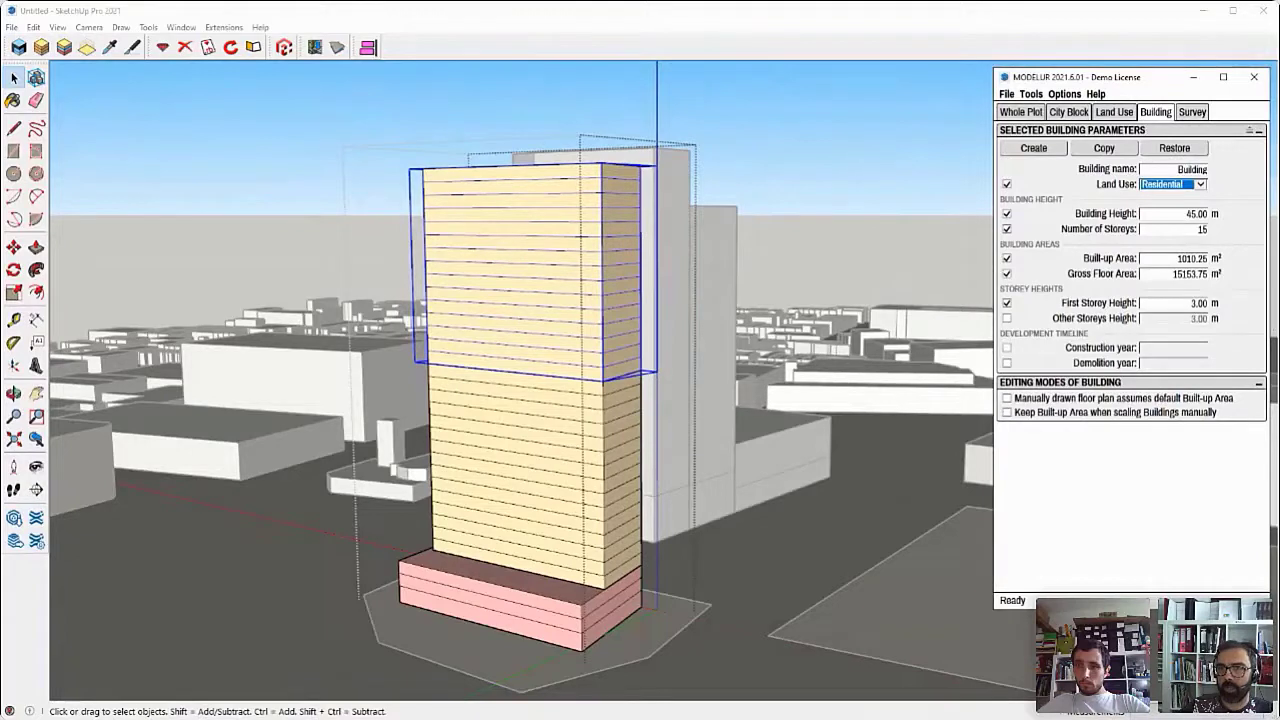
{"action": "left_click", "coordinate": [1160, 222]}
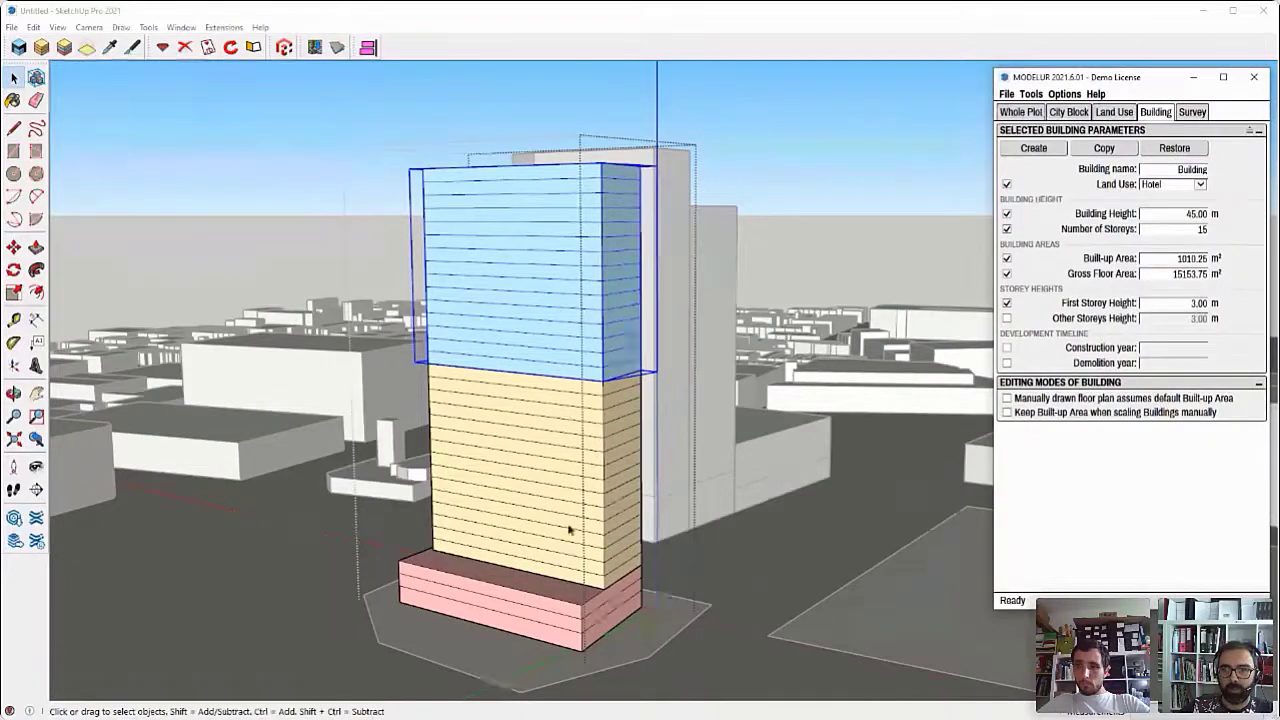
Change the land use of the middle block, directly above the pink podium, to Hotel.
{"action": "left_click", "coordinate": [541, 430]}
{"action": "left_click", "coordinate": [1165, 184]}
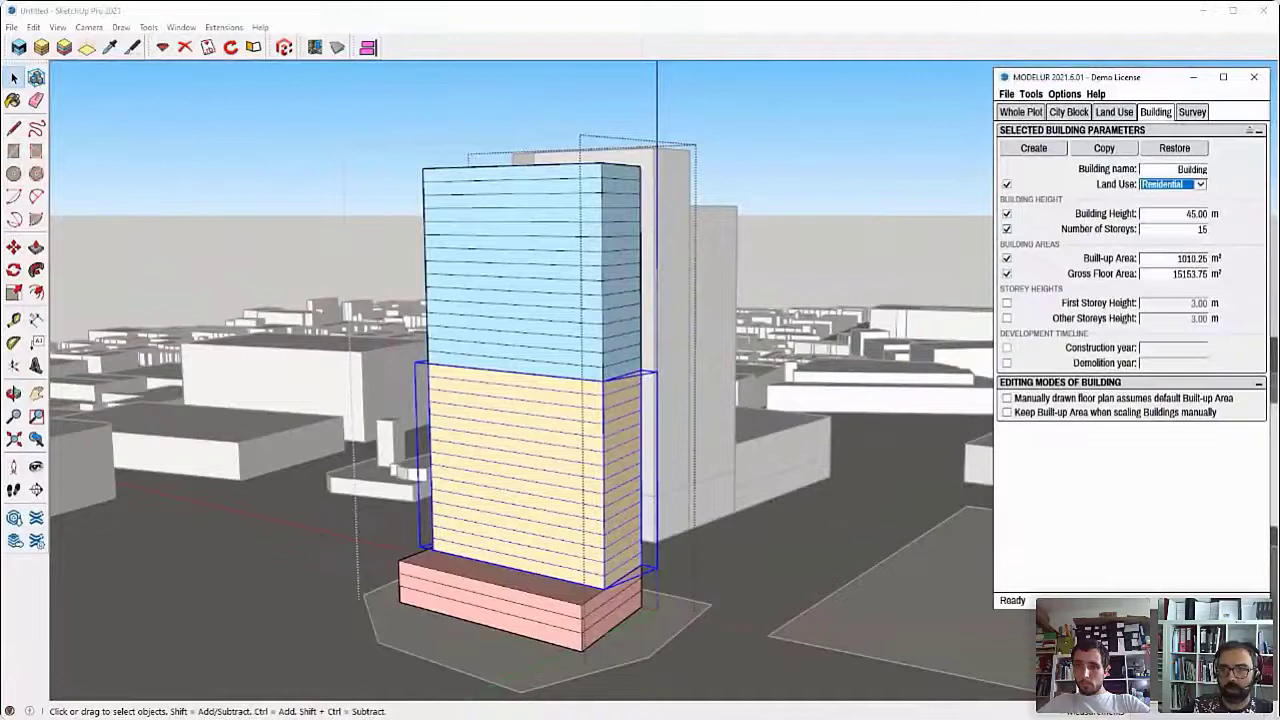
{"action": "left_click", "coordinate": [1163, 221]}
Select the topmost block of the complex and set its land use back to Residential.
{"action": "left_click", "coordinate": [580, 277]}
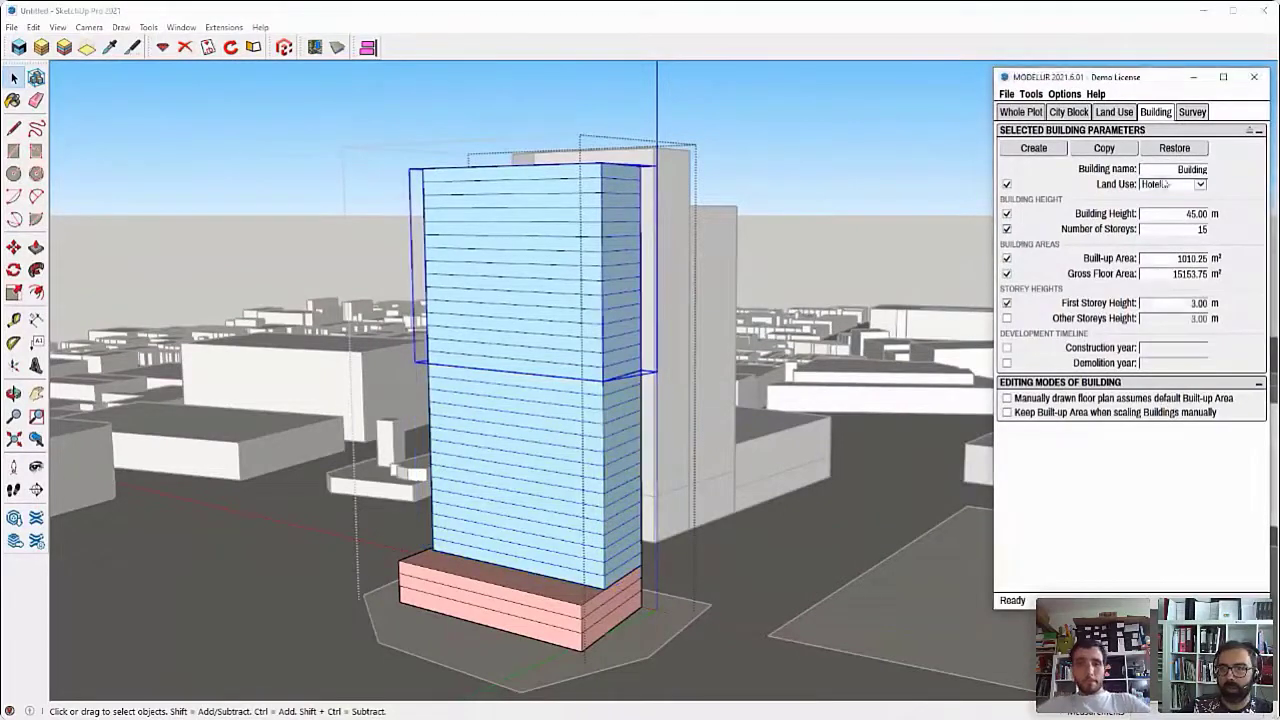
{"action": "left_click", "coordinate": [1164, 184]}
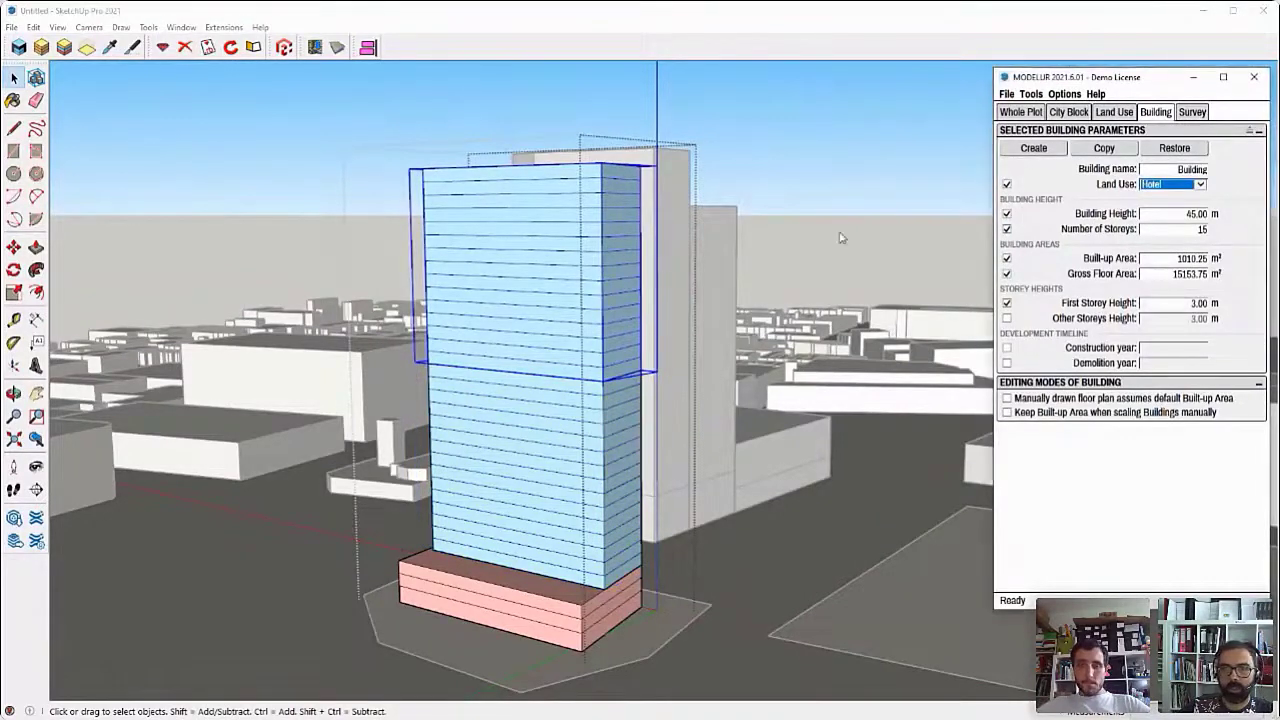
{"action": "key", "text": "r"}
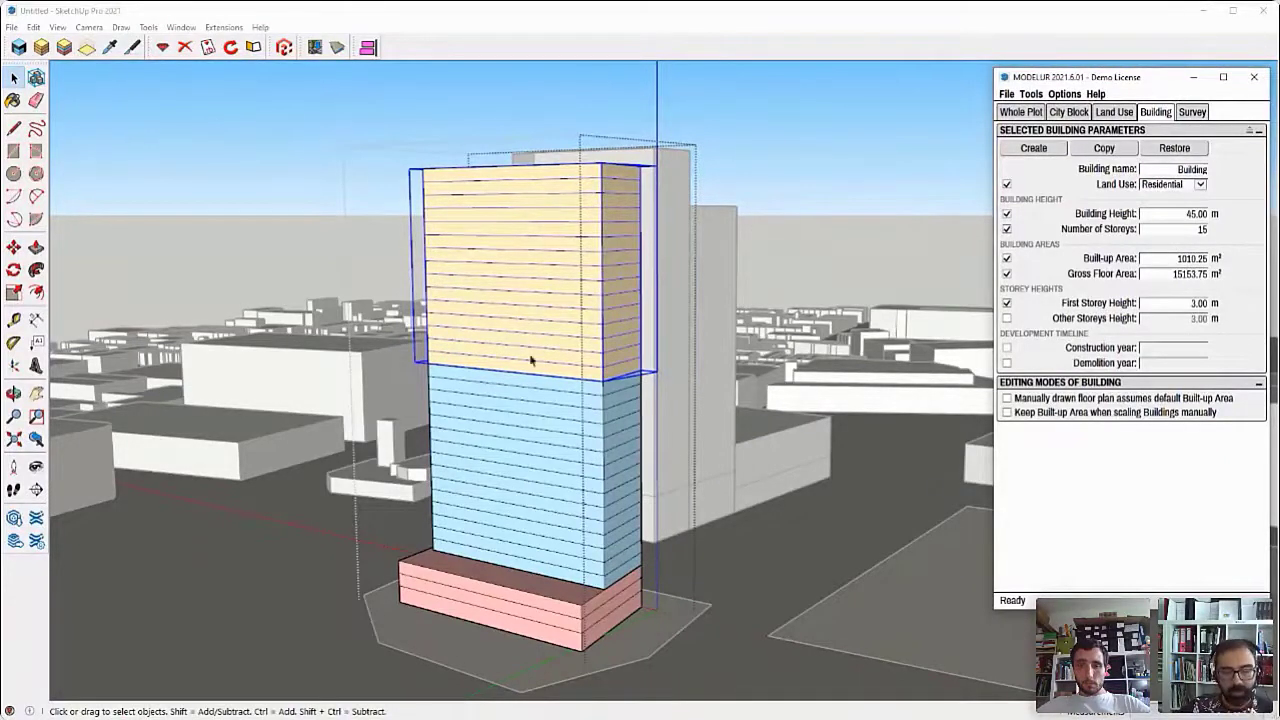
Scale the middle Hotel block down vertically to a height of 30 m with 10 storeys.
{"action": "left_click", "coordinate": [538, 422]}
{"action": "key", "text": "s"}
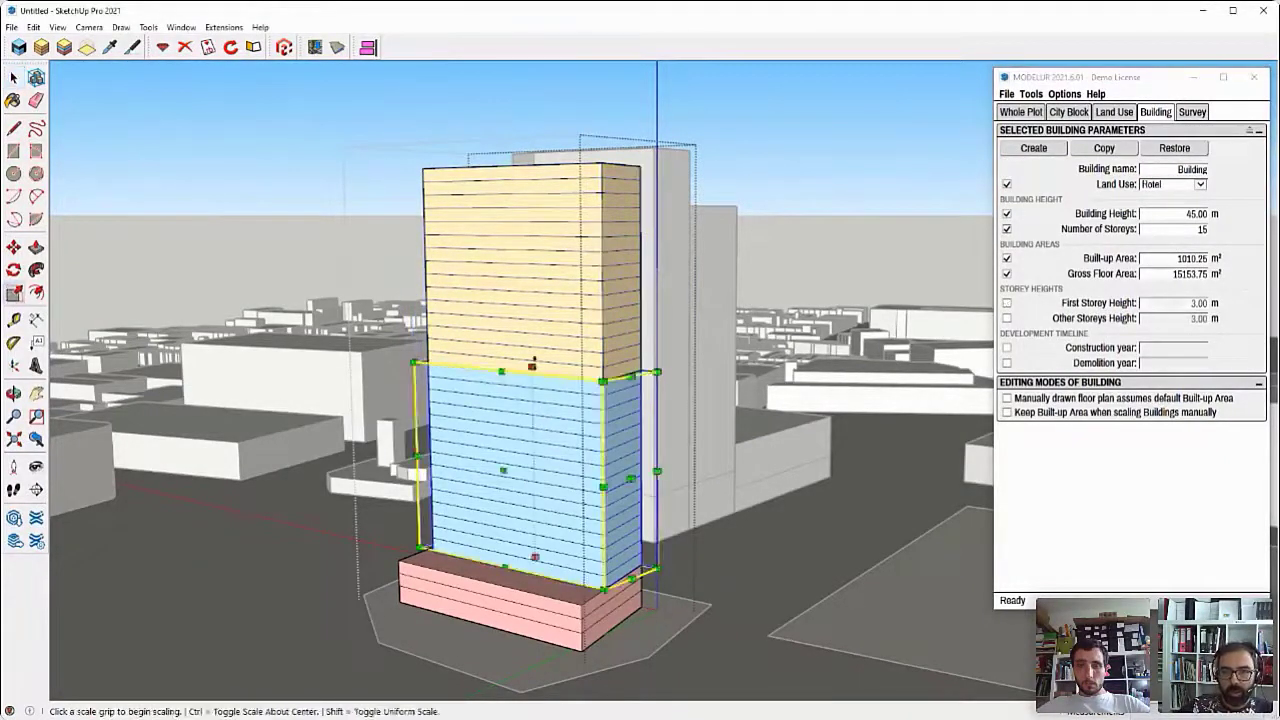
{"action": "left_click", "coordinate": [532, 364]}
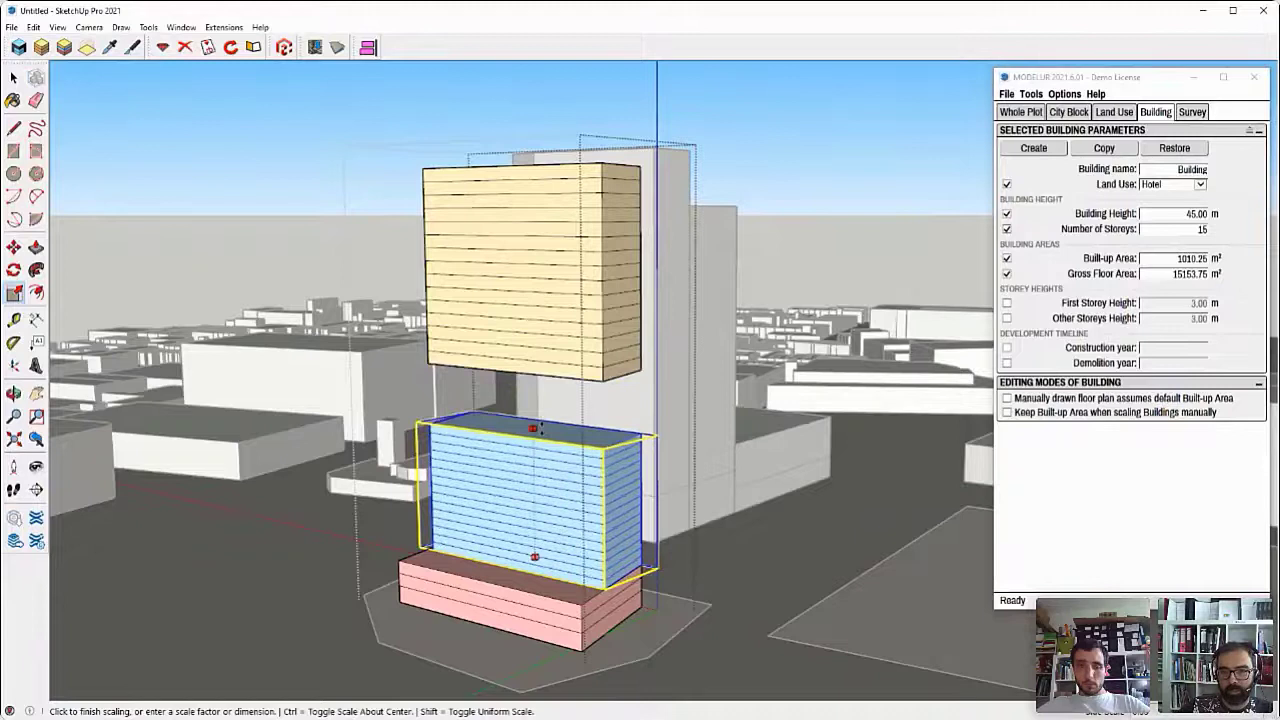
{"action": "left_click", "coordinate": [535, 428]}
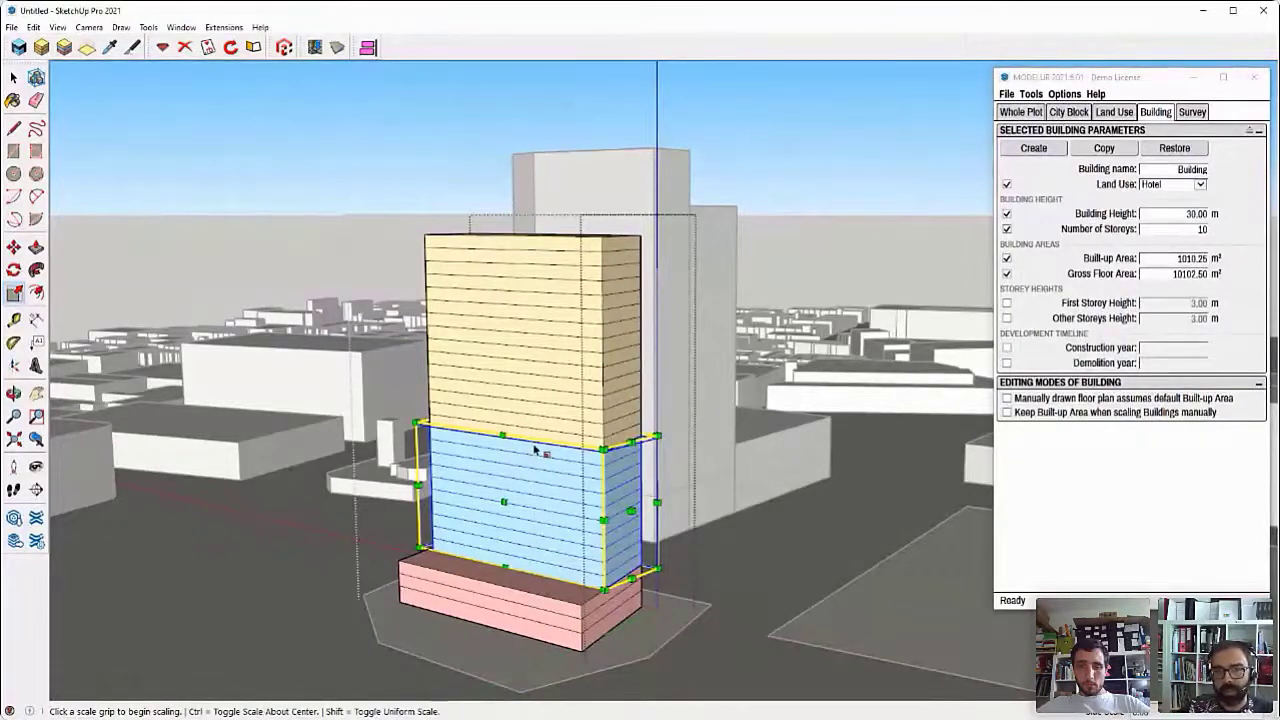
{"action": "key", "text": "space"}
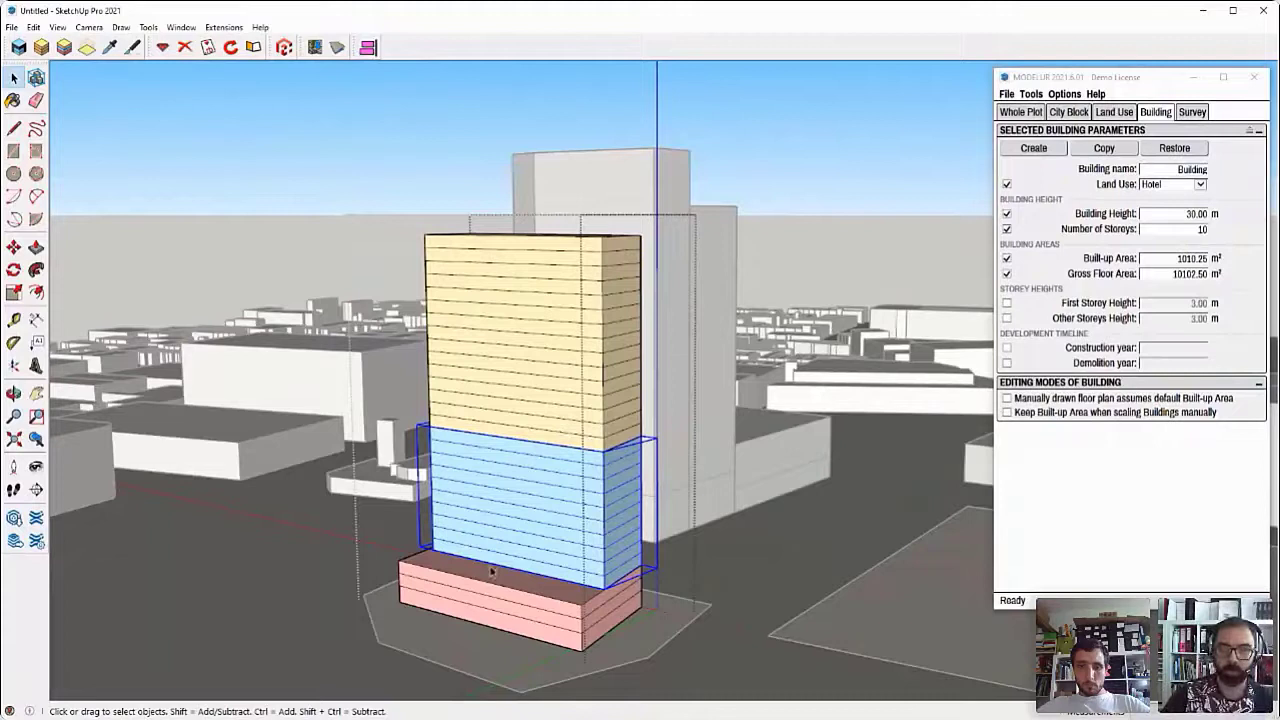
Set the number of storeys of the Service podium at the building's base to 6.
{"action": "left_click", "coordinate": [553, 627]}
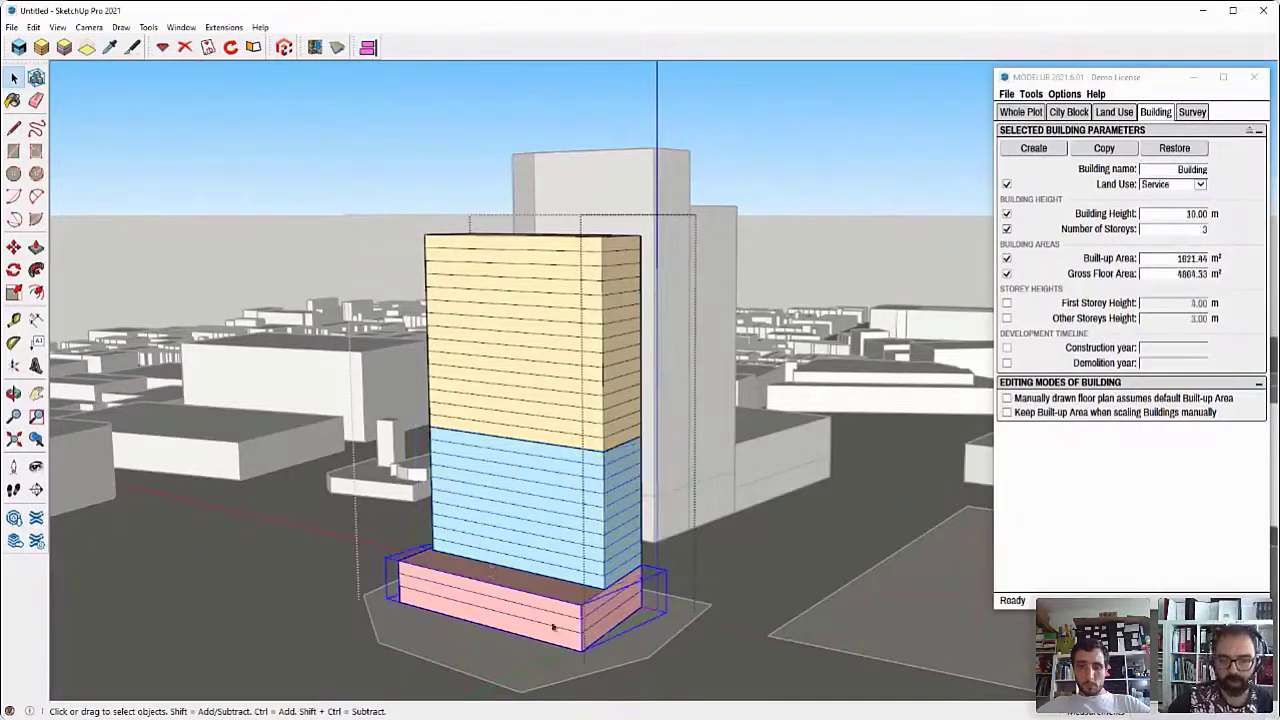
{"action": "double_click", "coordinate": [1192, 229]}
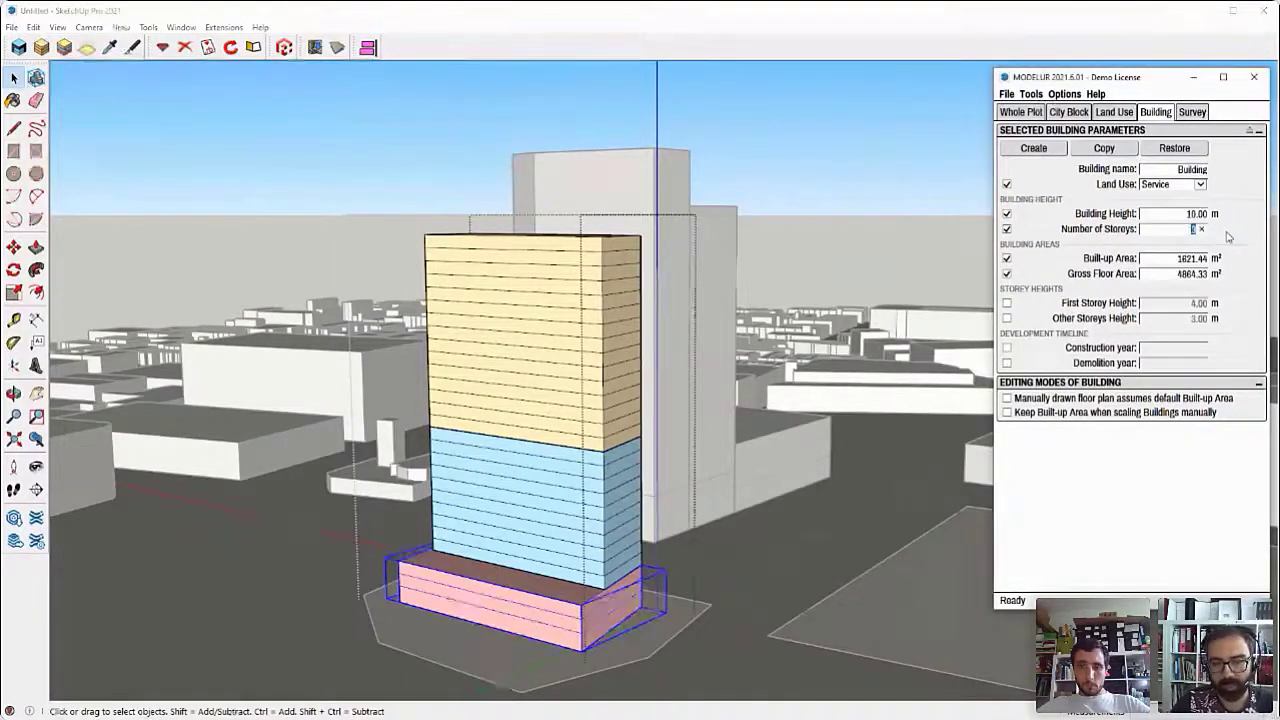
{"action": "type", "text": "6"}
{"action": "key", "text": "Return"}
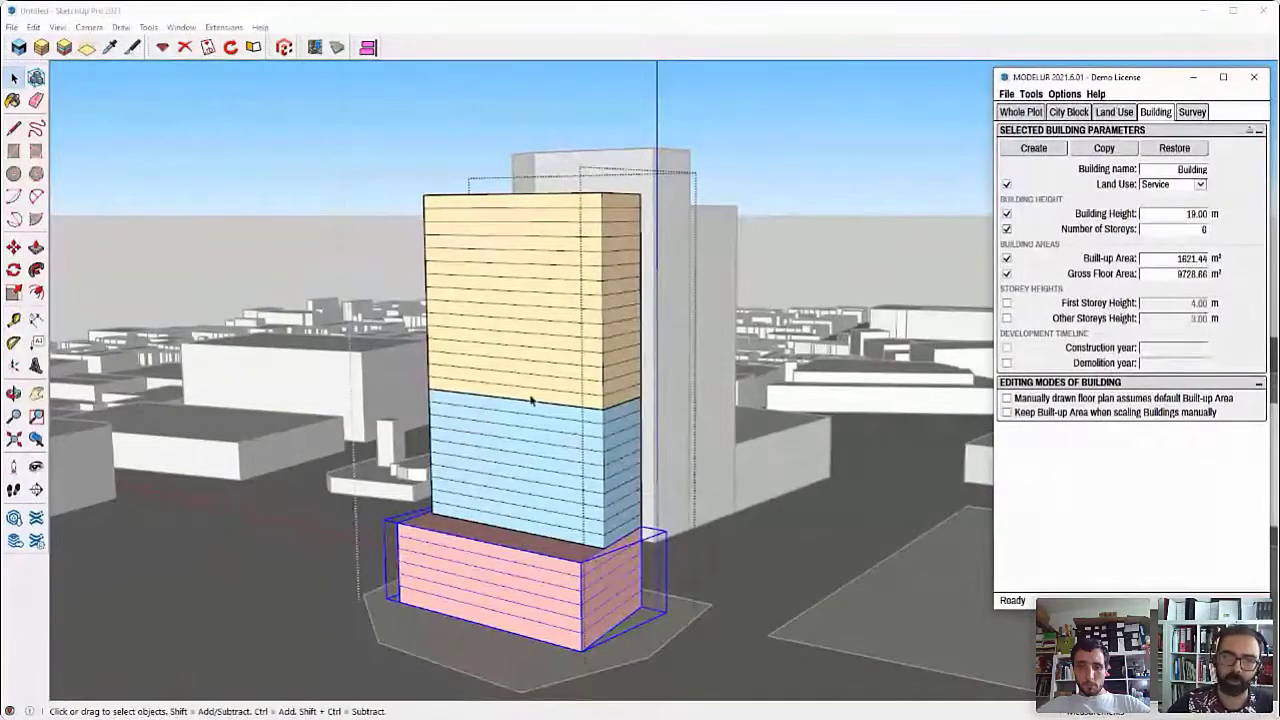
Scale the whole complex building horizontally along its long side to a built-up area of about 1816 m².
{"action": "middle_click_drag", "start_coordinate": [529, 400], "coordinate": [670, 424]}
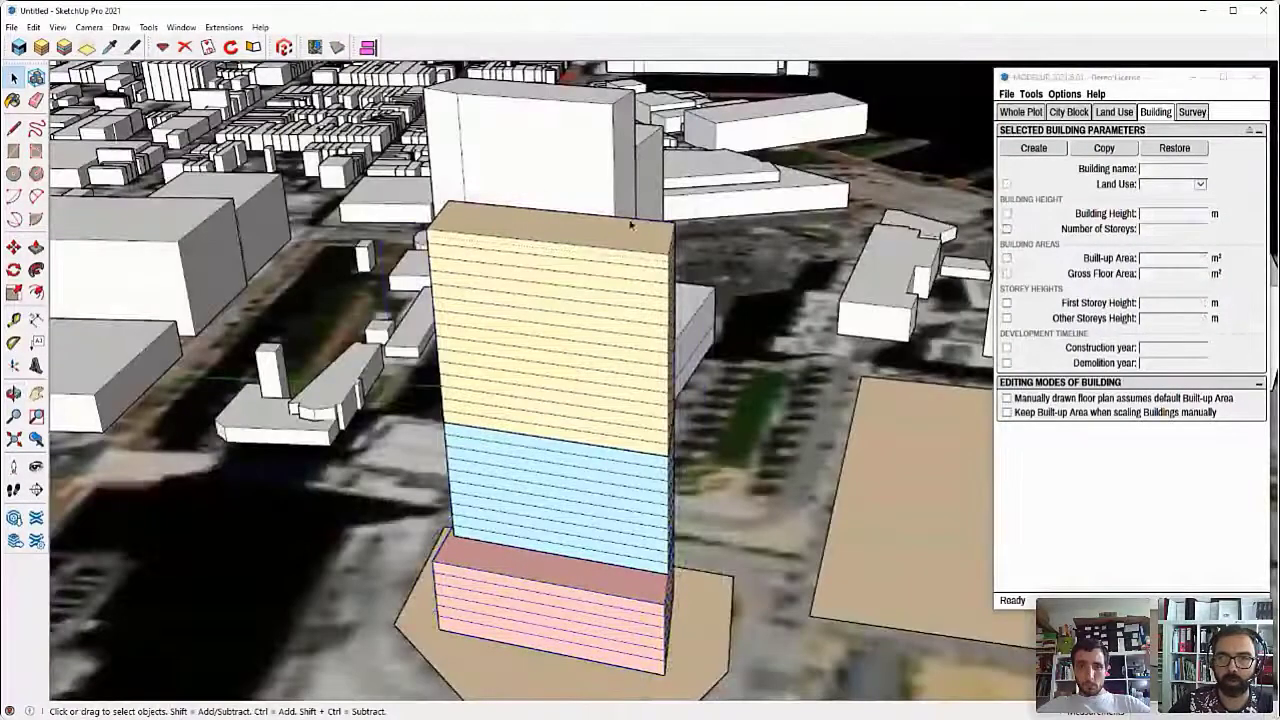
{"action": "left_click", "coordinate": [550, 330]}
{"action": "middle_click_drag", "start_coordinate": [550, 330], "coordinate": [230, 110]}
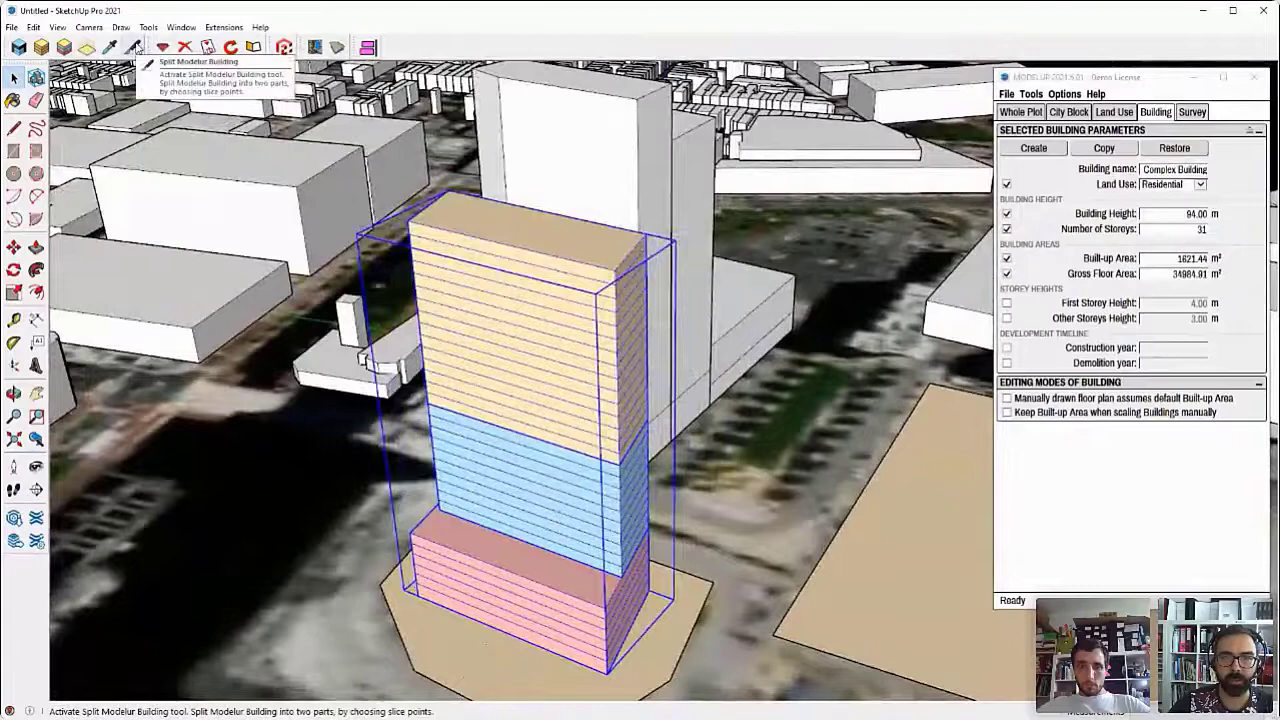
{"action": "key", "text": "s"}
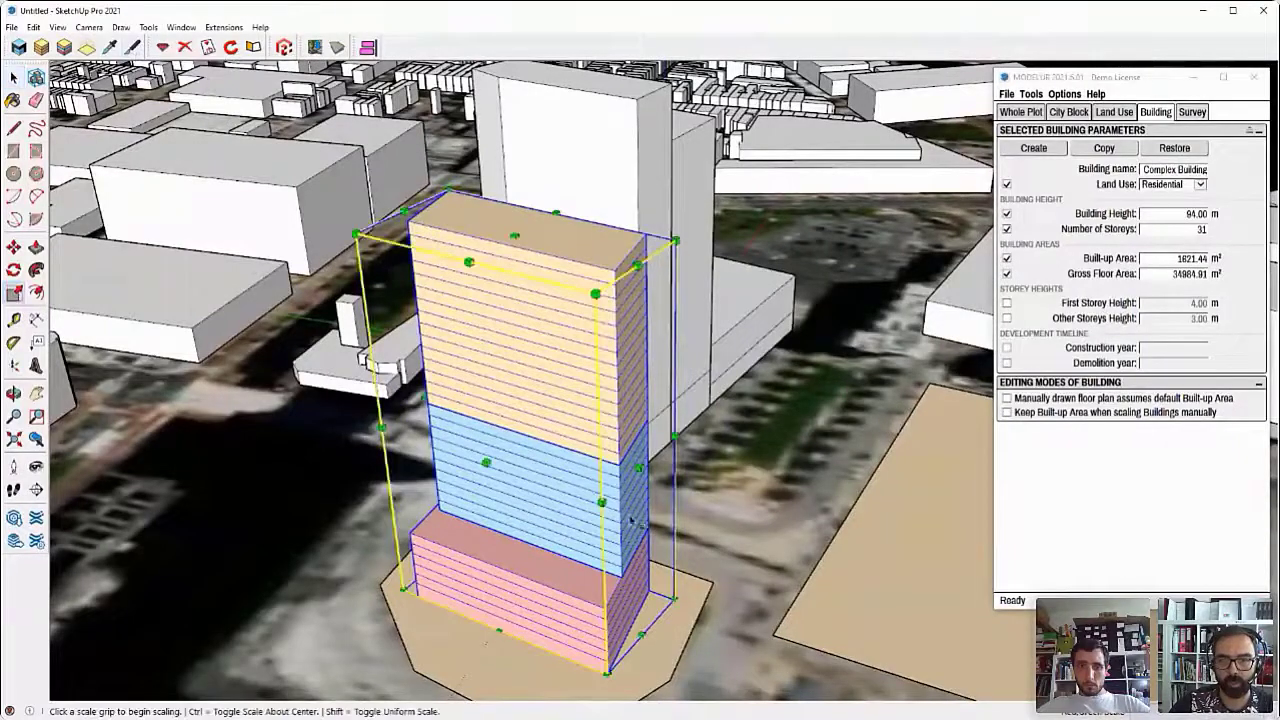
{"action": "left_click_drag", "start_coordinate": [638, 467], "coordinate": [672, 467]}
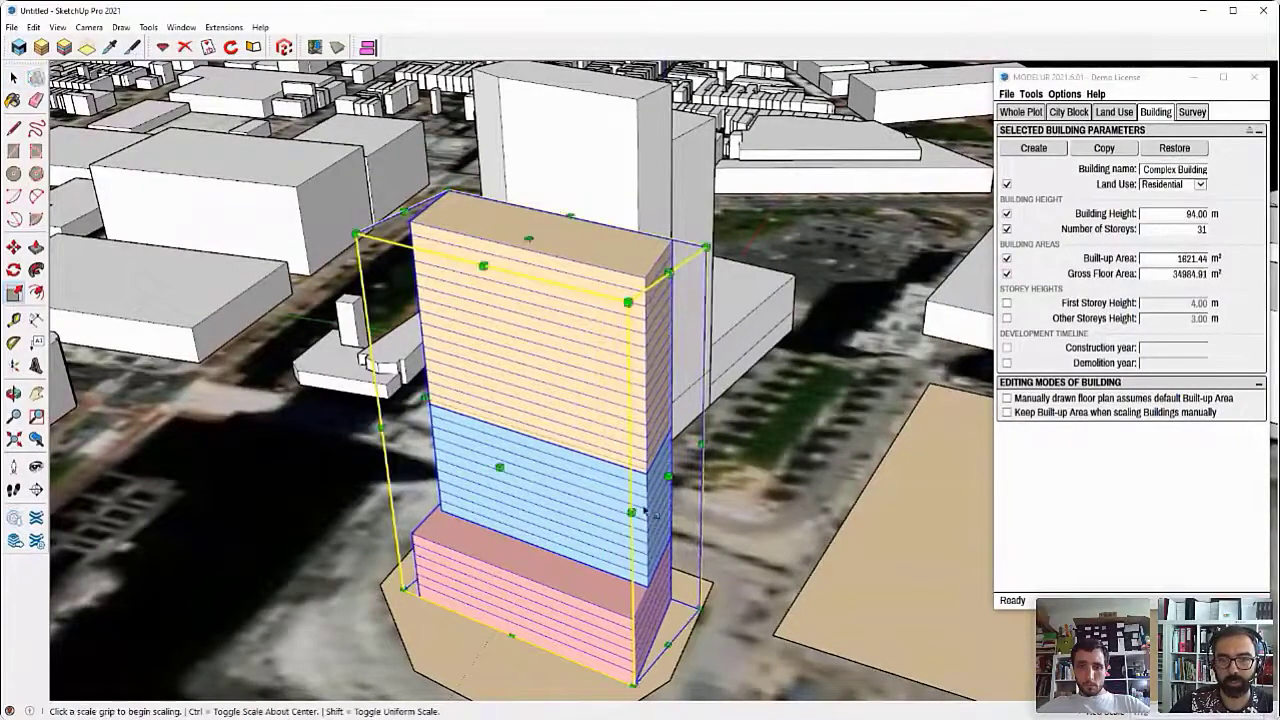
{"action": "middle_click_drag", "start_coordinate": [672, 467], "coordinate": [630, 465]}
{"action": "key", "text": "space"}
Split a narrow vertical slice of about 218 m² built-up area off the short end of the complex building, through all its blocks.
{"action": "scroll", "coordinate": [677, 563], "scroll_direction": "down", "scroll_amount": 2}
{"action": "middle_click_drag", "start_coordinate": [668, 530], "coordinate": [637, 568]}
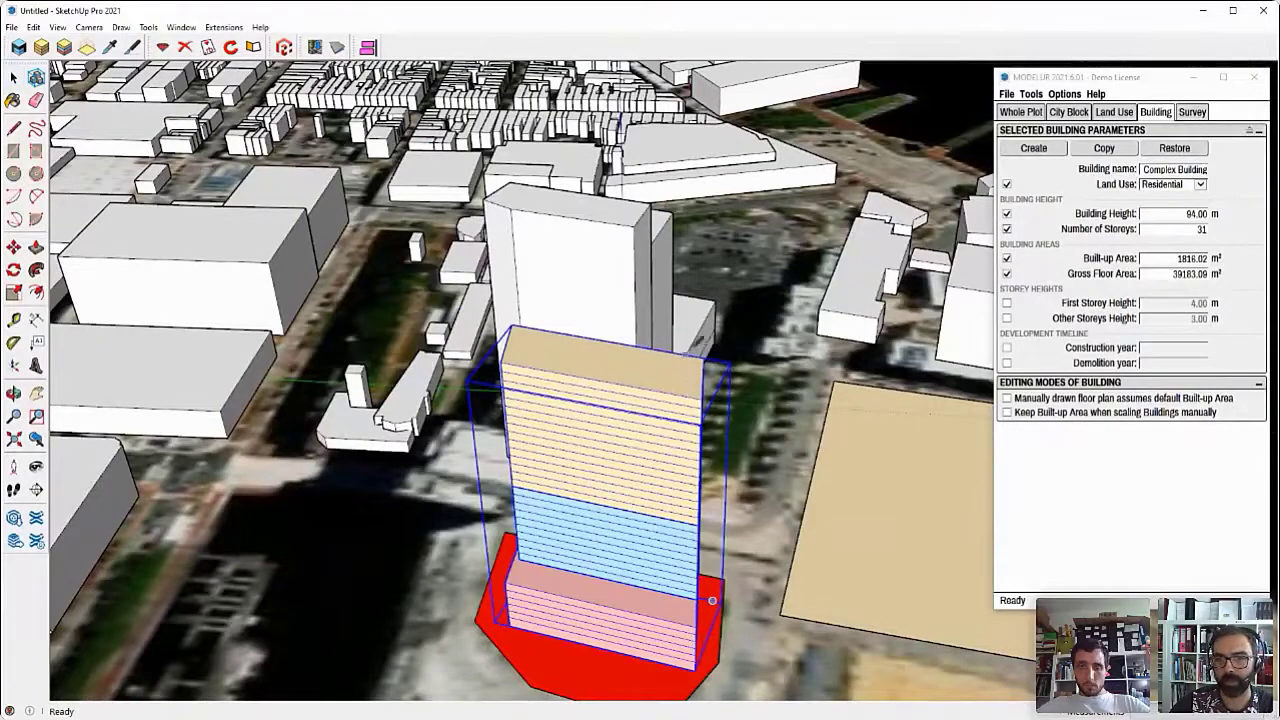
{"action": "middle_click_drag", "start_coordinate": [684, 426], "coordinate": [648, 532]}
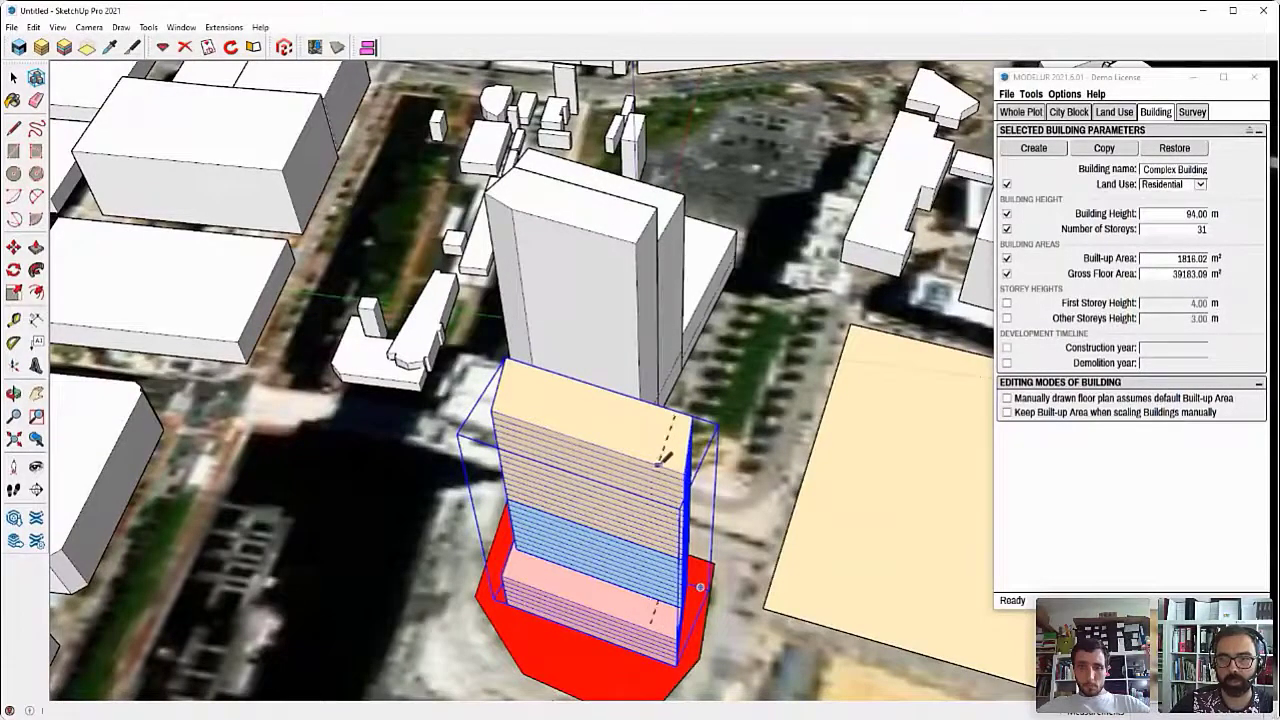
{"action": "left_click", "coordinate": [686, 576]}
{"action": "key", "text": "space"}
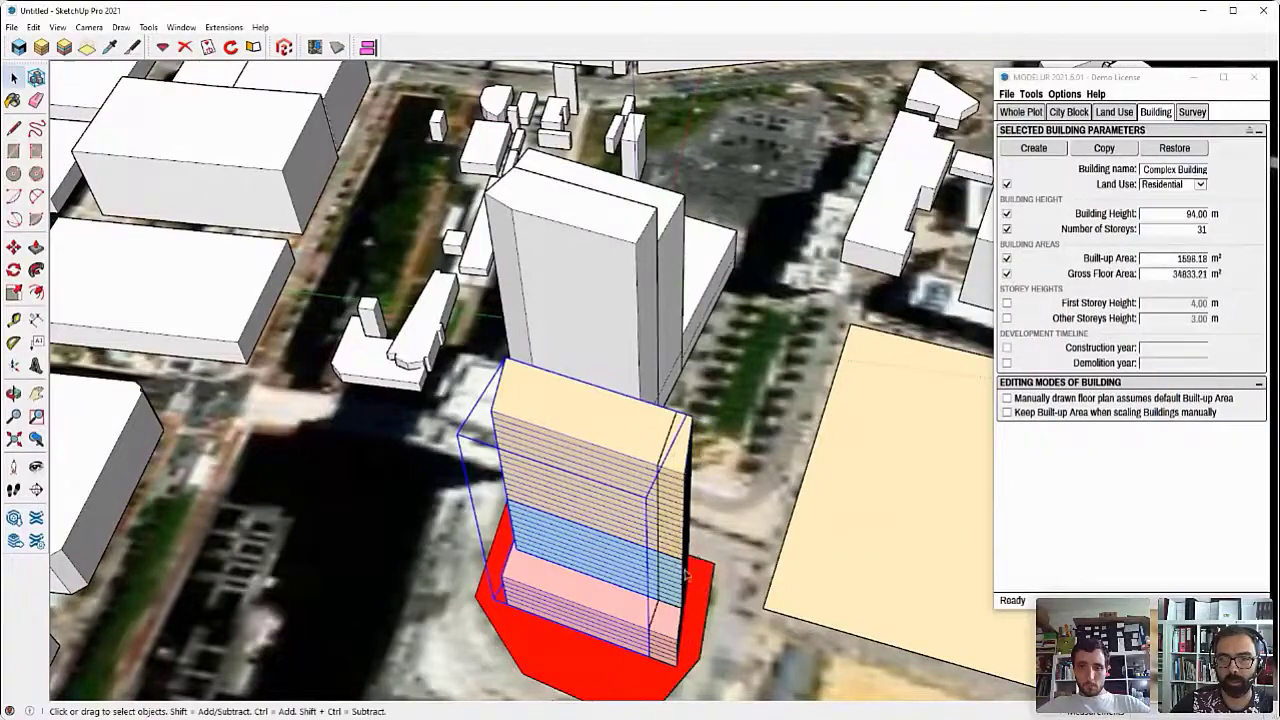
Move the narrow split-off slice of the complex onto the neighbouring empty plot and delete it.
{"action": "left_click", "coordinate": [680, 484]}
{"action": "middle_click_drag", "start_coordinate": [682, 490], "coordinate": [447, 386]}
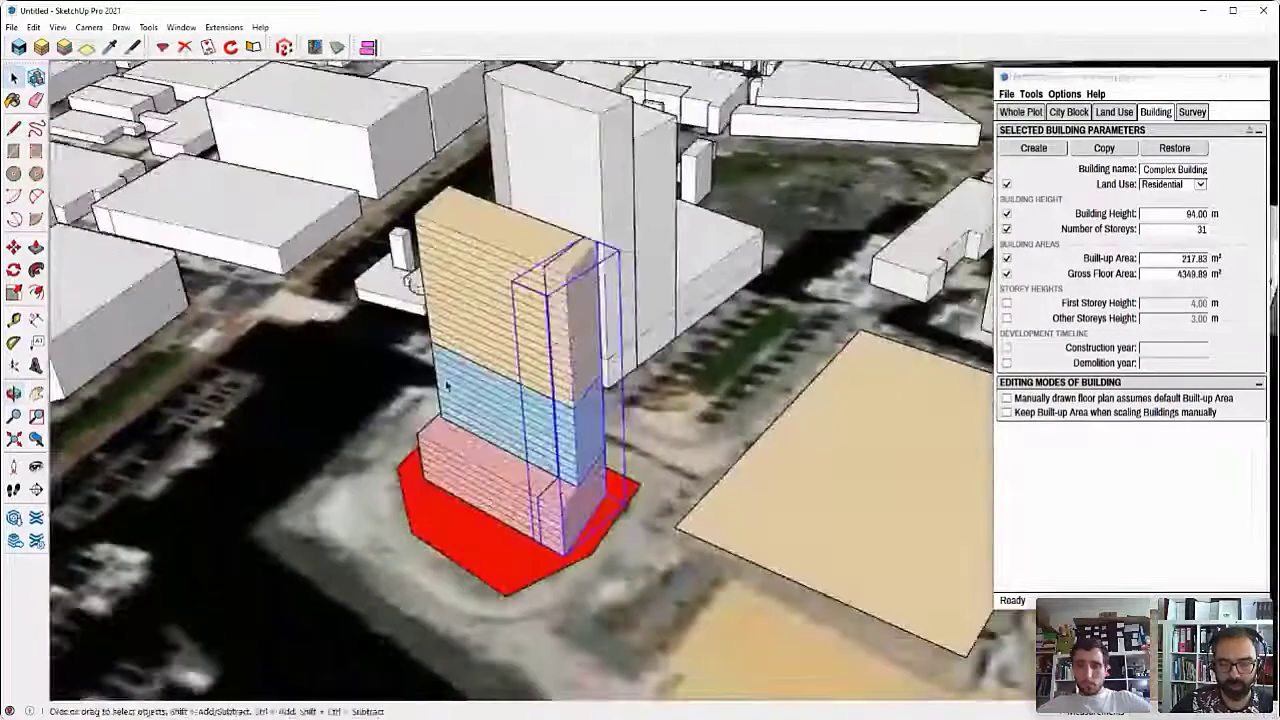
{"action": "key", "text": "m"}
{"action": "left_click", "coordinate": [446, 516]}
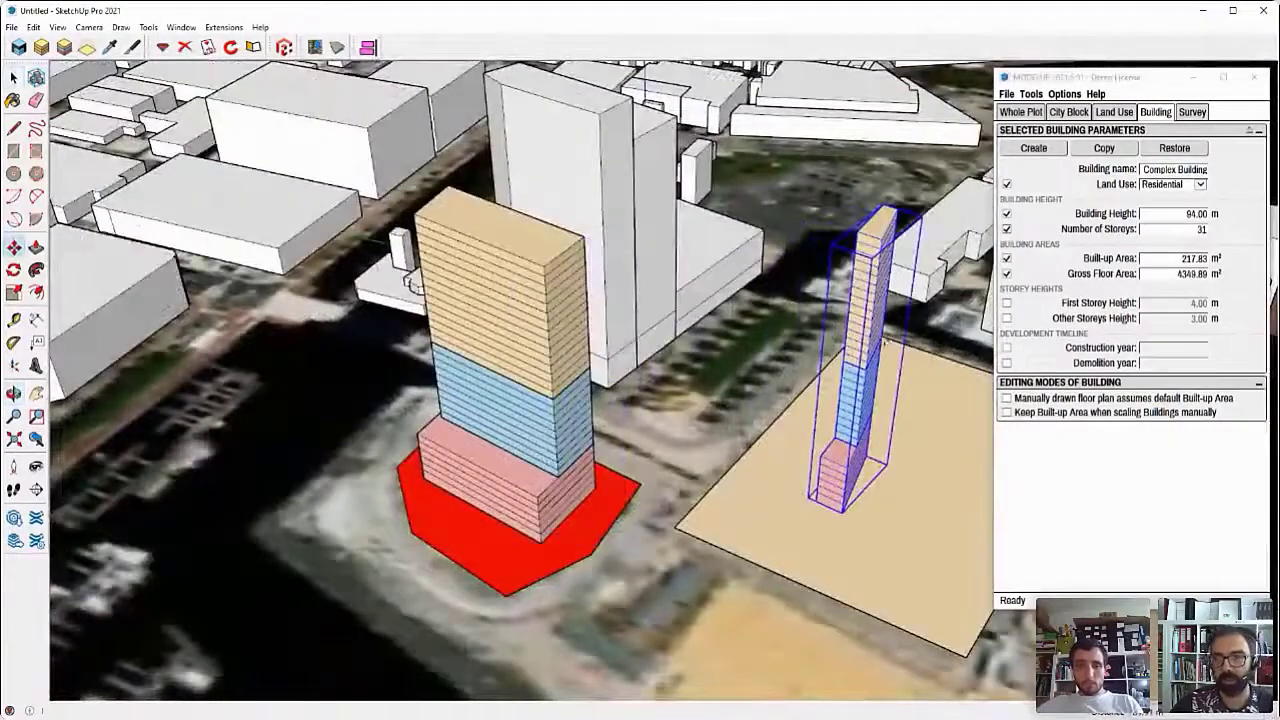
{"action": "left_click", "coordinate": [884, 338]}
{"action": "key", "text": "space"}
{"action": "key", "text": "Delete"}
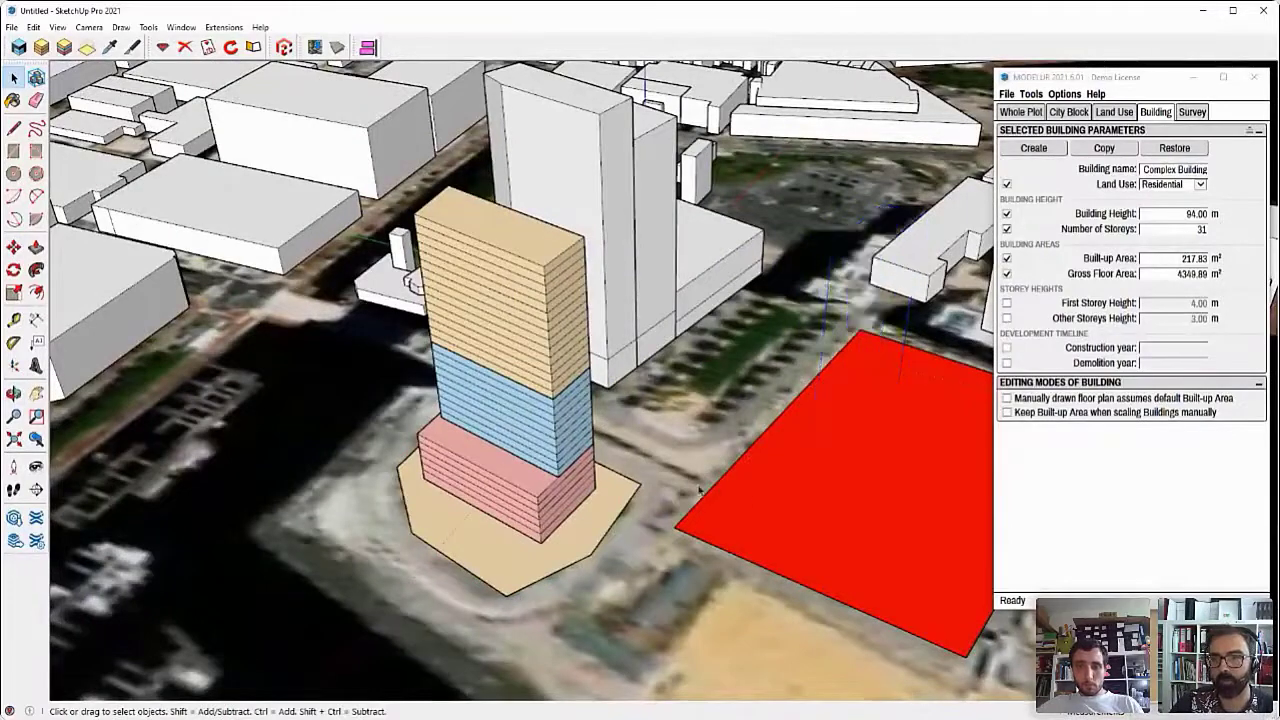
Open the remaining complex building for editing and split its topmost Residential block vertically into two equal halves.
{"action": "middle_click_drag", "start_coordinate": [523, 423], "coordinate": [534, 347]}
{"action": "left_click", "coordinate": [534, 347]}
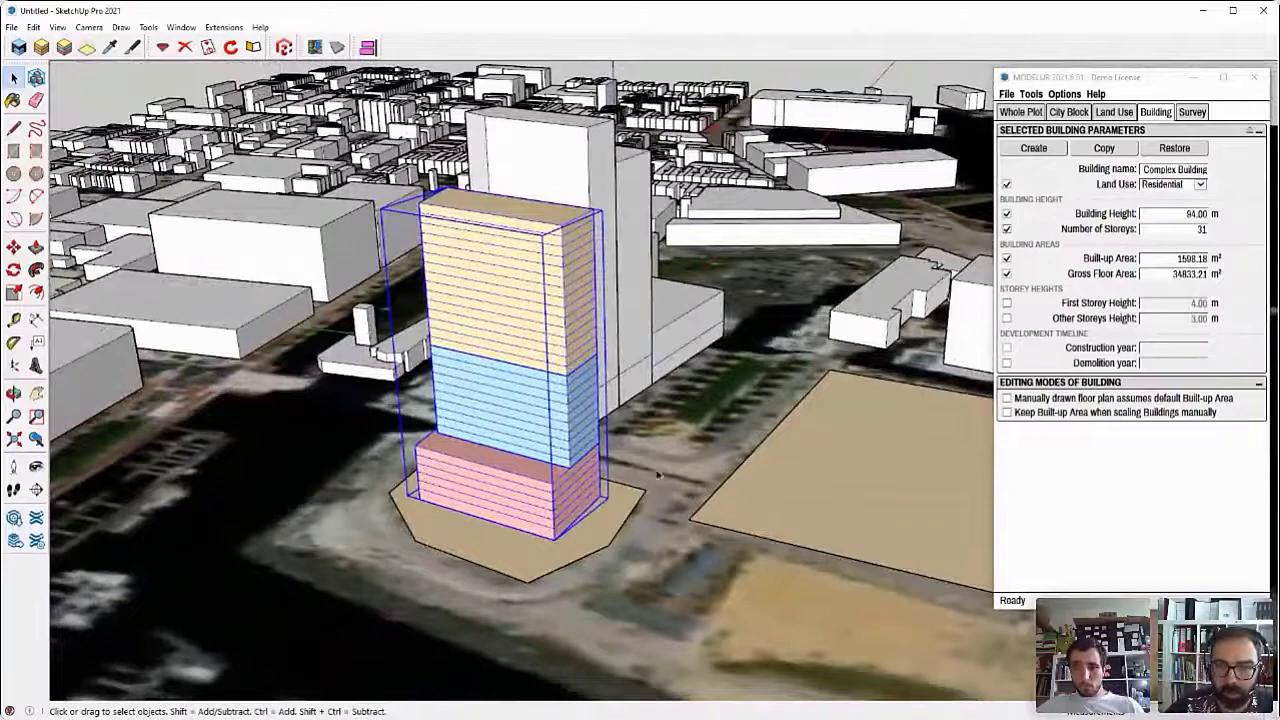
{"action": "middle_click_drag", "start_coordinate": [665, 480], "coordinate": [520, 320]}
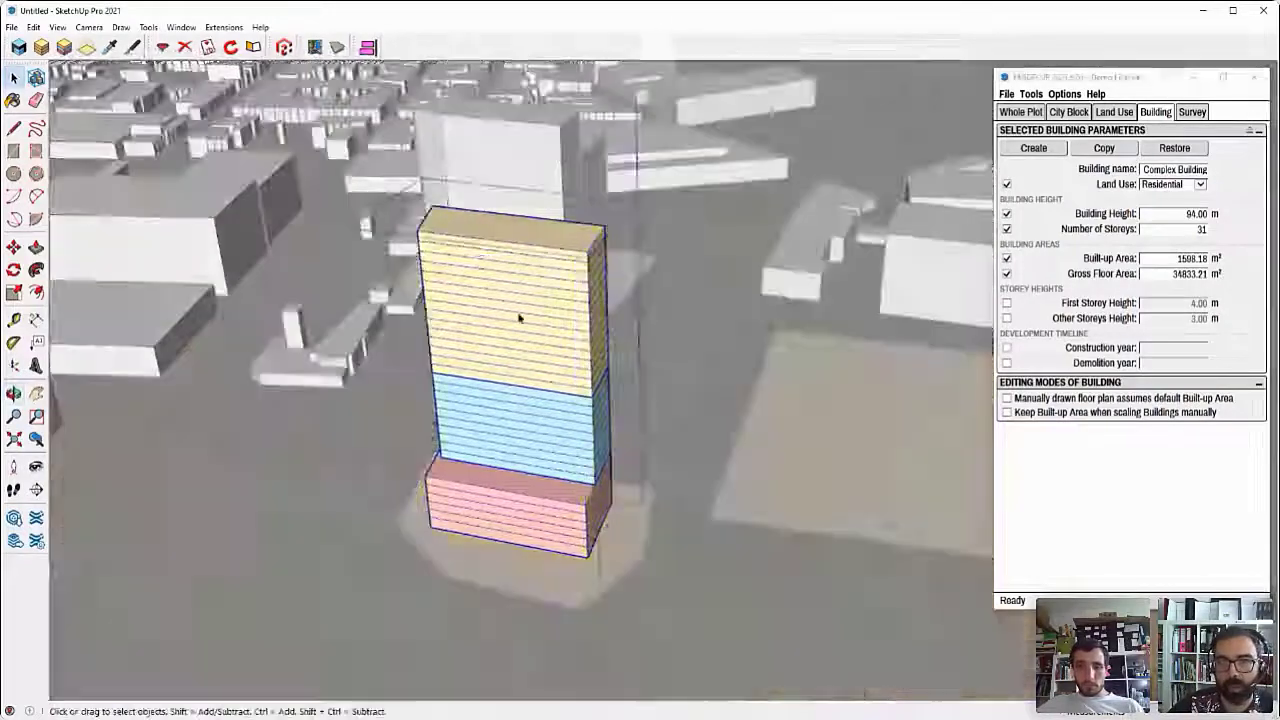
{"action": "double_click", "coordinate": [522, 310]}
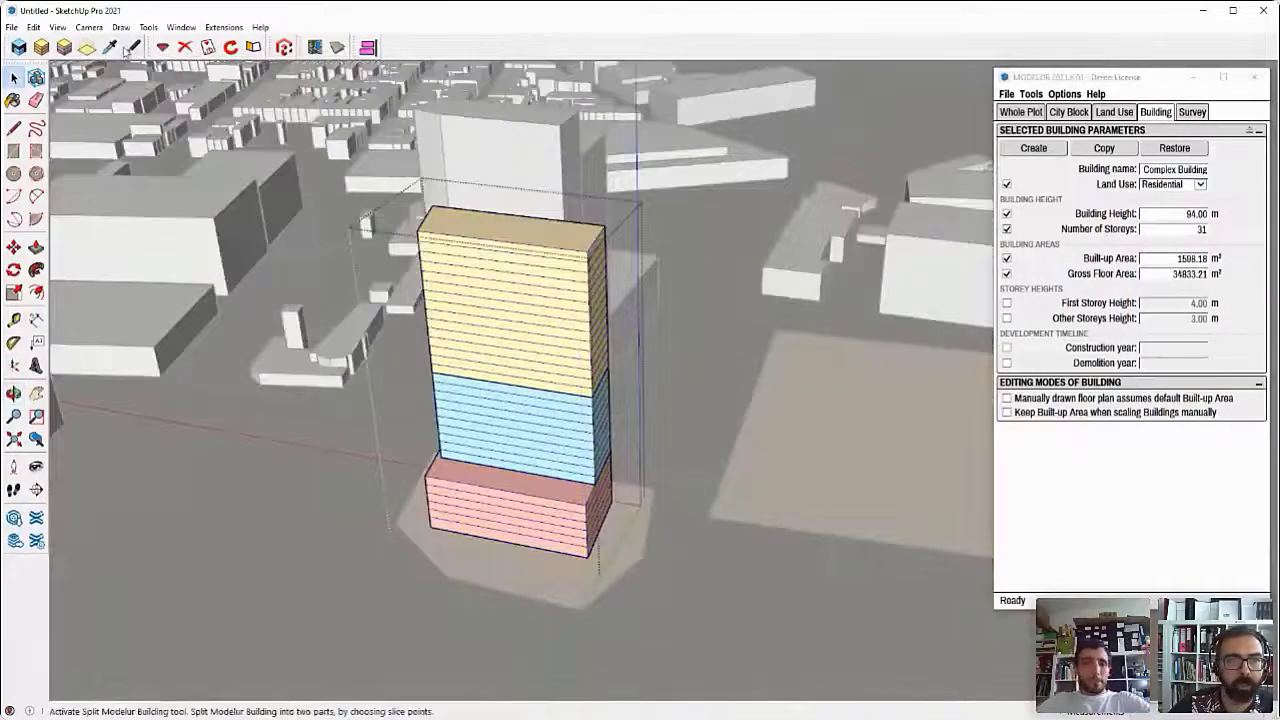
{"action": "left_click", "coordinate": [132, 47]}
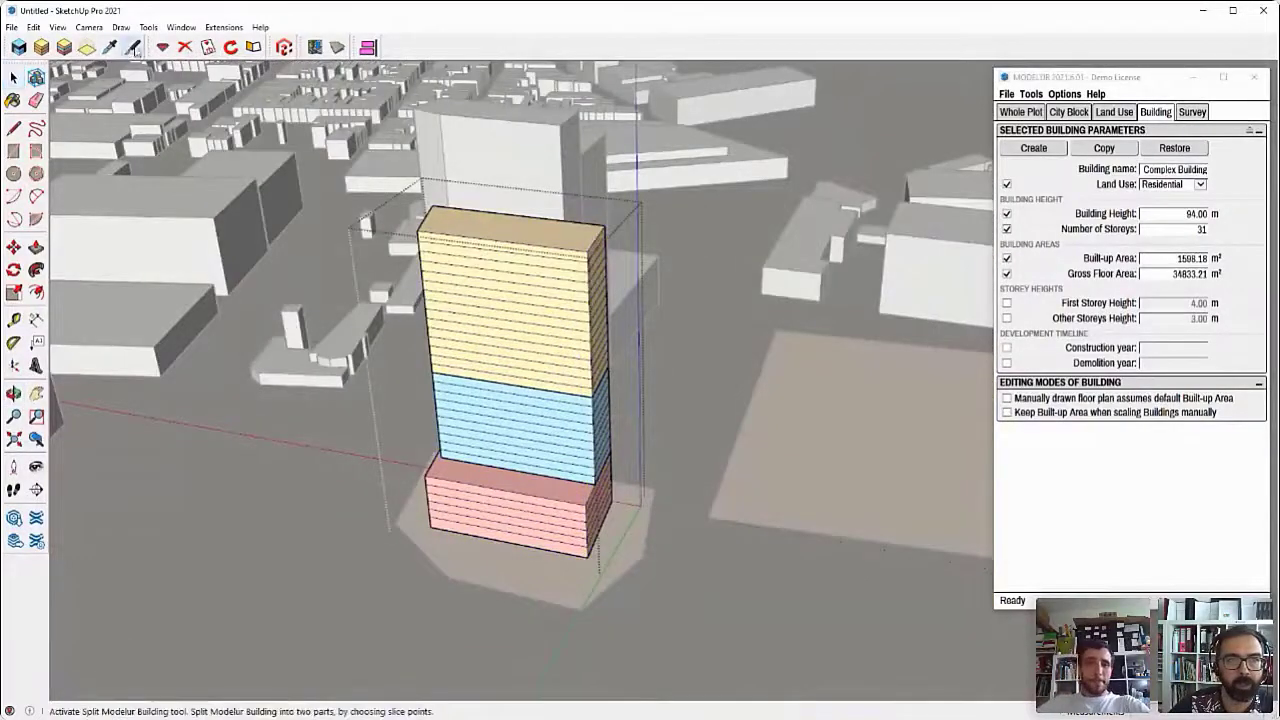
{"action": "left_click", "coordinate": [508, 236]}
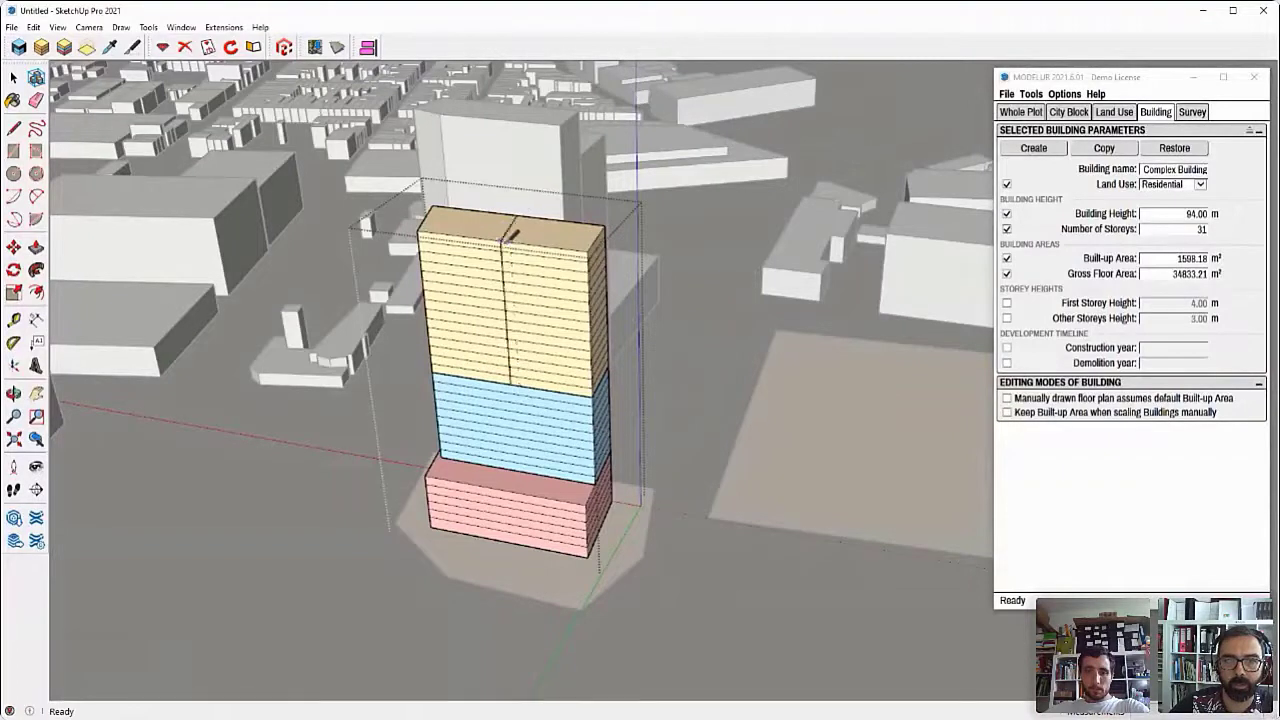
{"action": "left_click", "coordinate": [444, 242]}
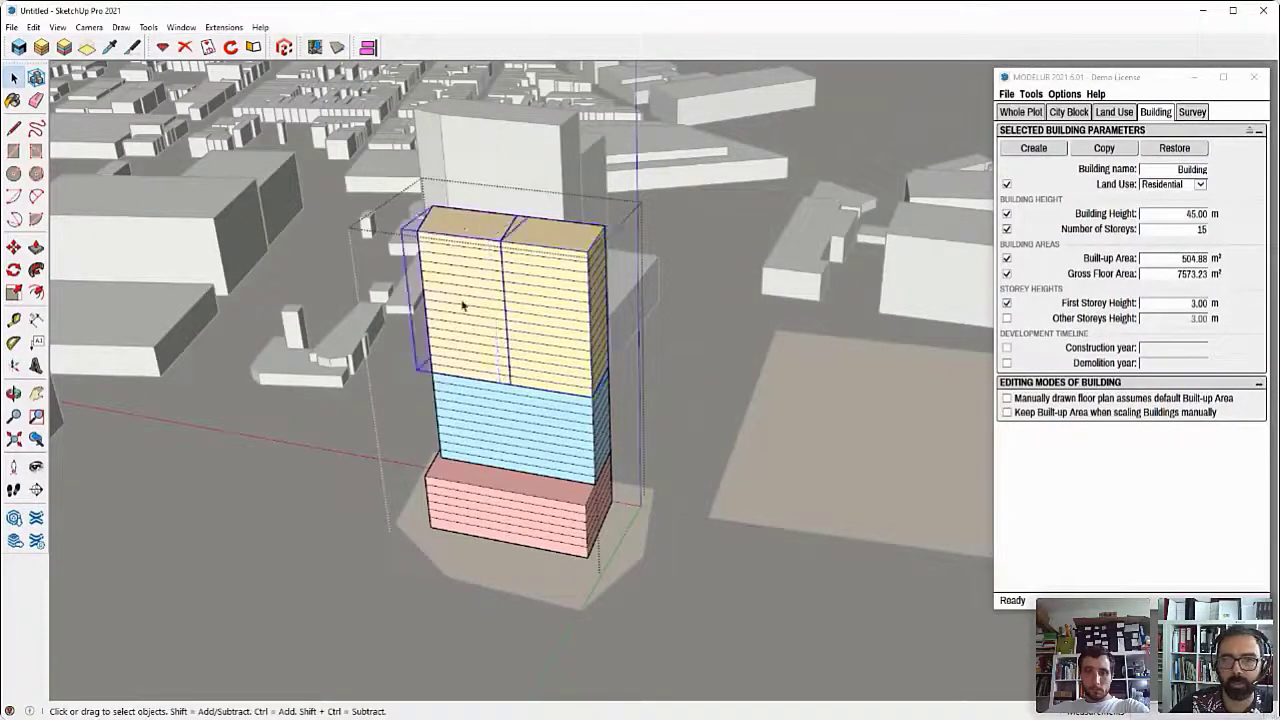
Change the land use of the upper block's half farther from the water to Hotel and leave the complex building's editing.
{"action": "left_click", "coordinate": [569, 312]}
{"action": "left_click", "coordinate": [1106, 151]}
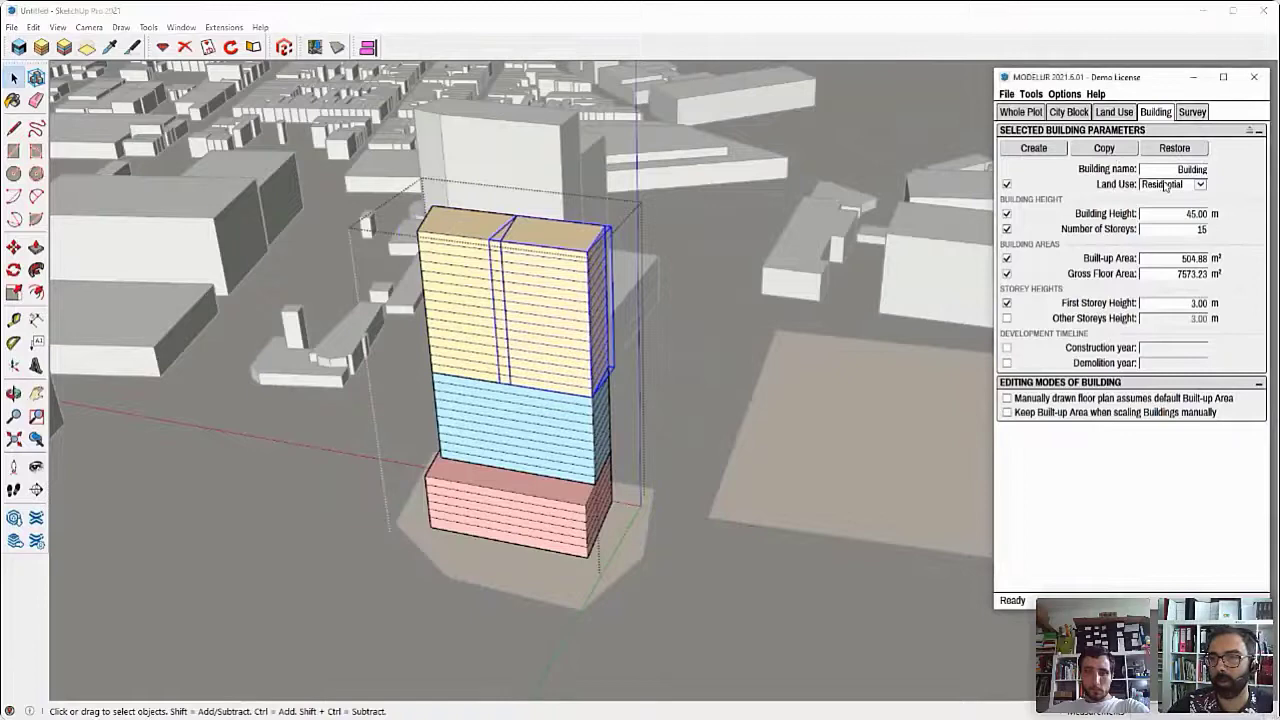
{"action": "left_click", "coordinate": [1165, 186]}
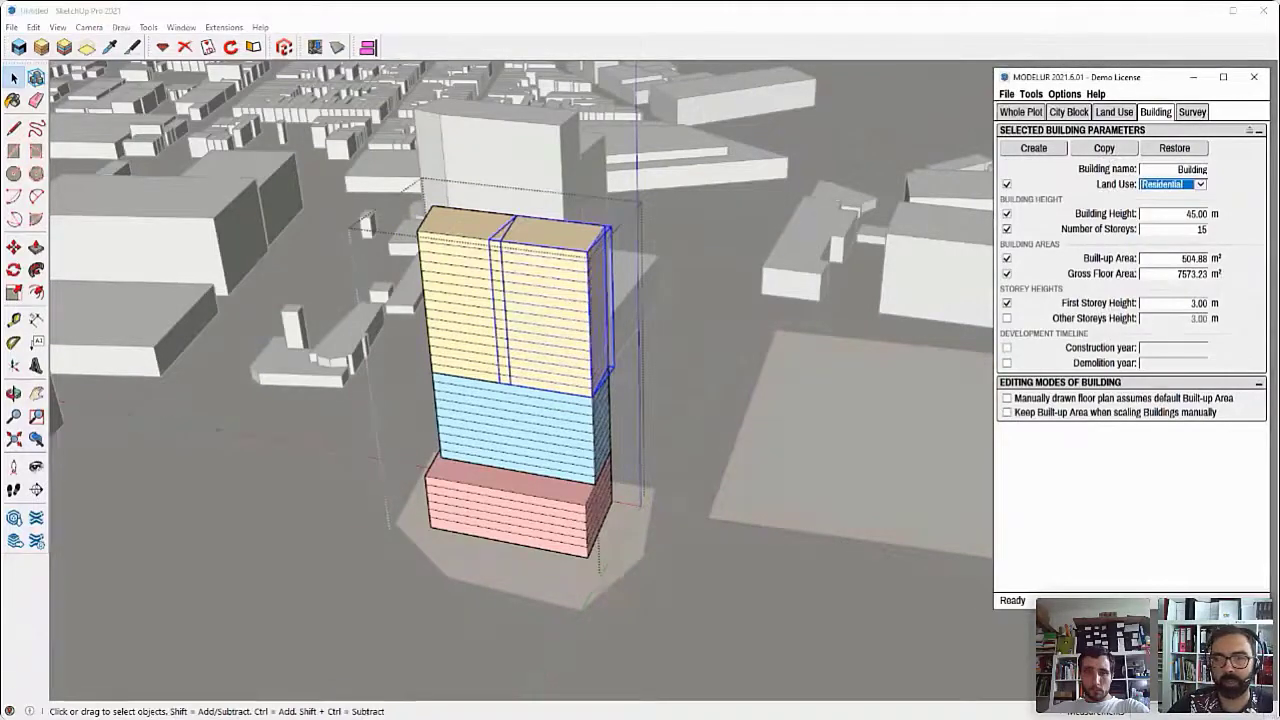
{"action": "left_click", "coordinate": [1163, 212]}
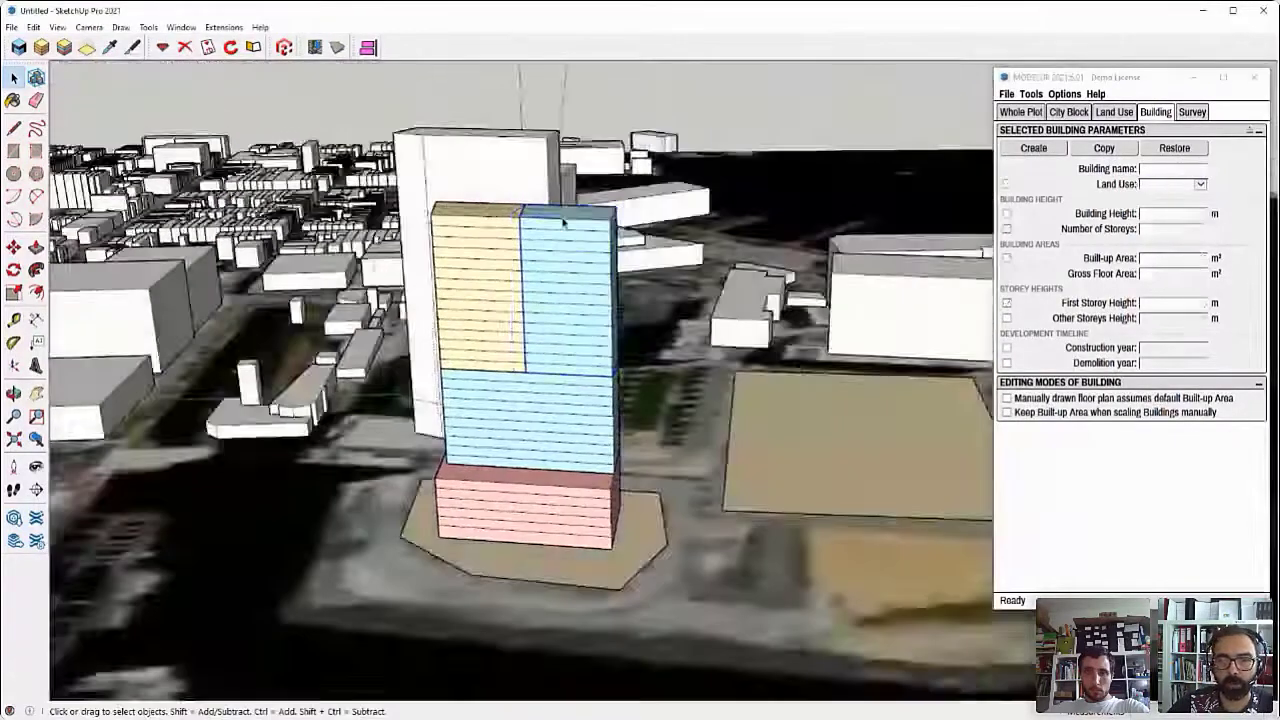
Examine the parameters of the whole complex building and of its upper Hotel half.
{"action": "left_click", "coordinate": [555, 287]}
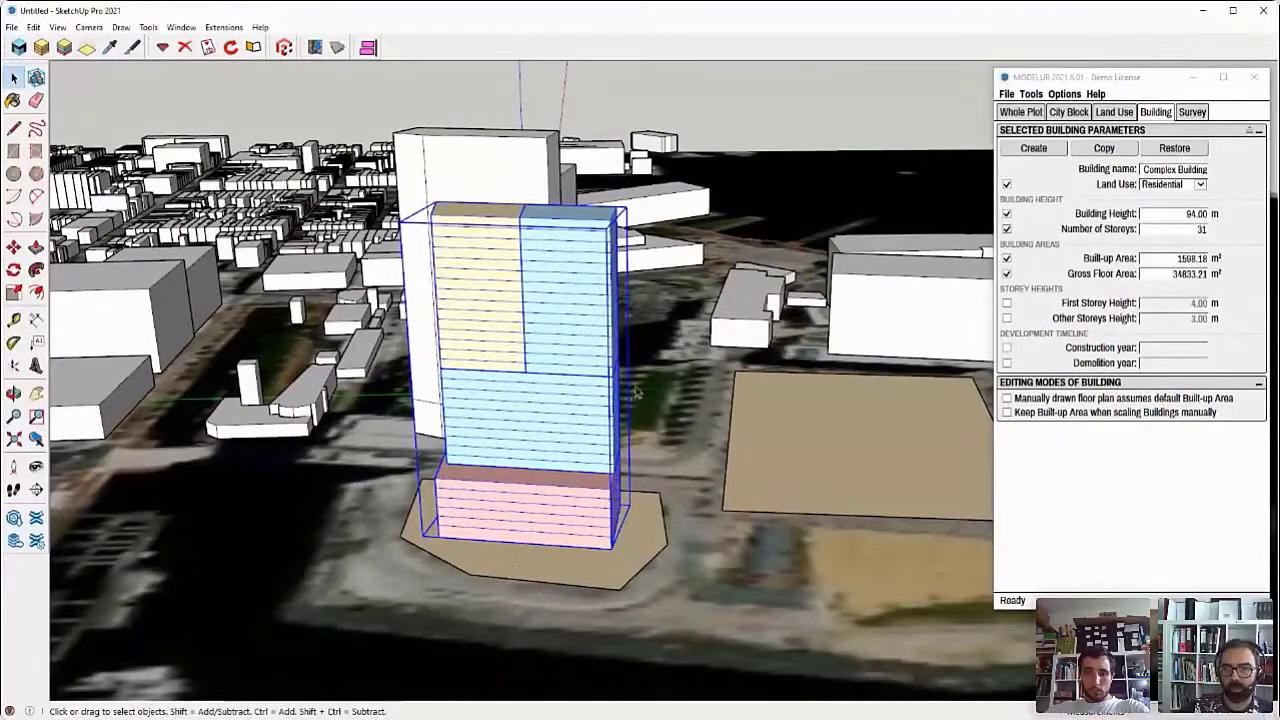
{"action": "middle_click_drag", "start_coordinate": [634, 388], "coordinate": [526, 449]}
{"action": "double_click", "coordinate": [547, 250]}
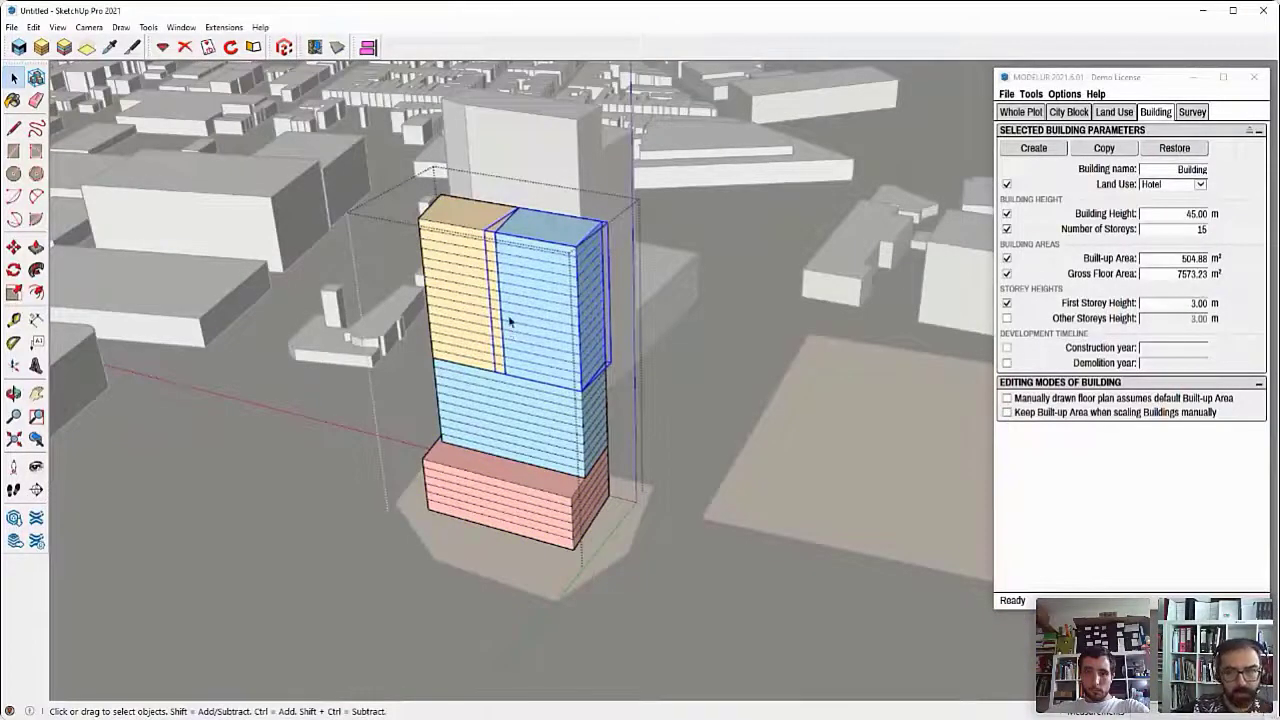
{"action": "left_click", "coordinate": [1158, 203]}
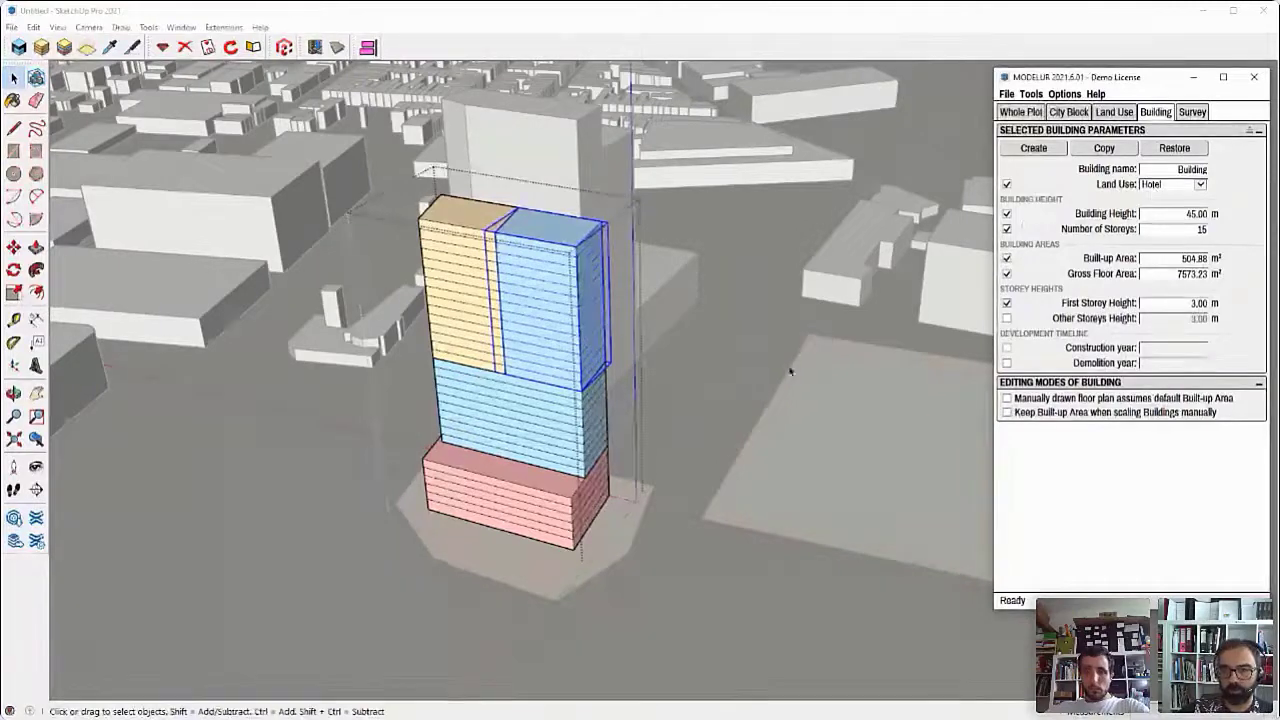
{"action": "mouse_move", "coordinate": [791, 366]}
{"action": "middle_mouse_down"}
{"action": "mouse_move", "coordinate": [771, 314]}
{"action": "mouse_move", "coordinate": [783, 324]}
{"action": "middle_mouse_up"}
{"action": "left_click", "coordinate": [783, 324]}
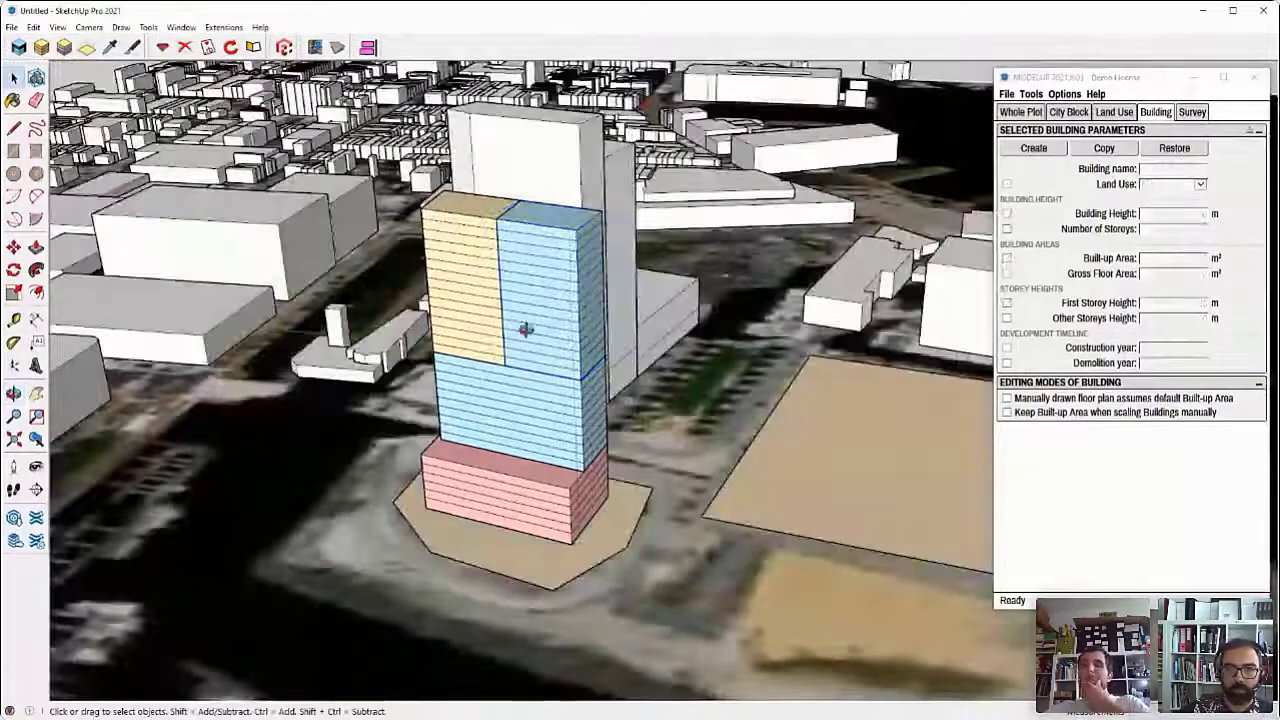
{"action": "middle_click_drag", "start_coordinate": [526, 331], "coordinate": [523, 291]}
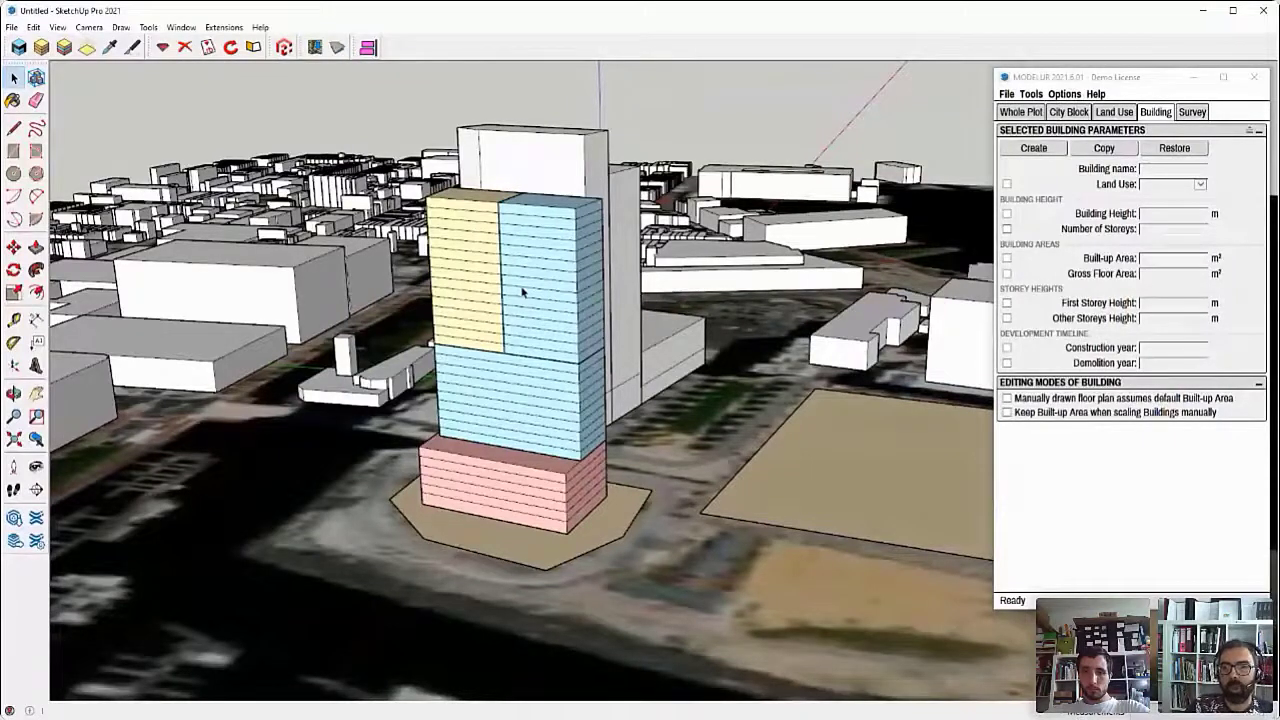
{"action": "left_click", "coordinate": [1069, 205]}
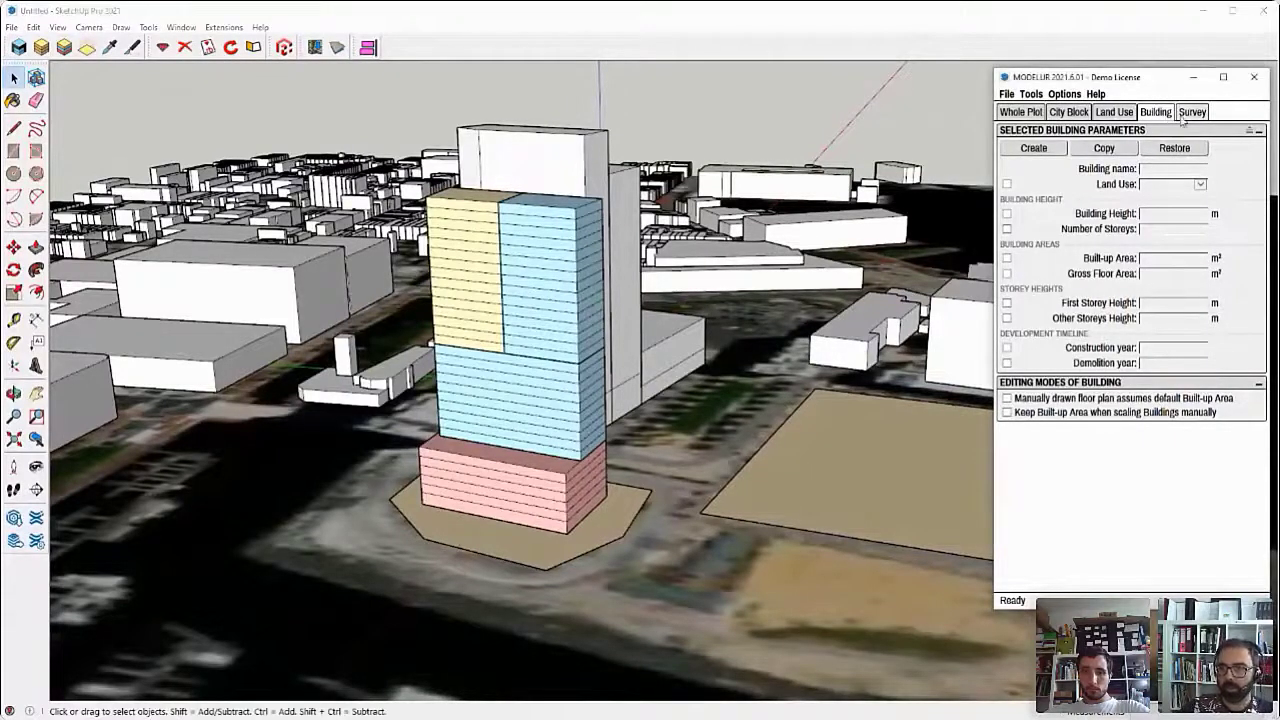
{"action": "middle_click_drag", "start_coordinate": [630, 343], "coordinate": [623, 353]}
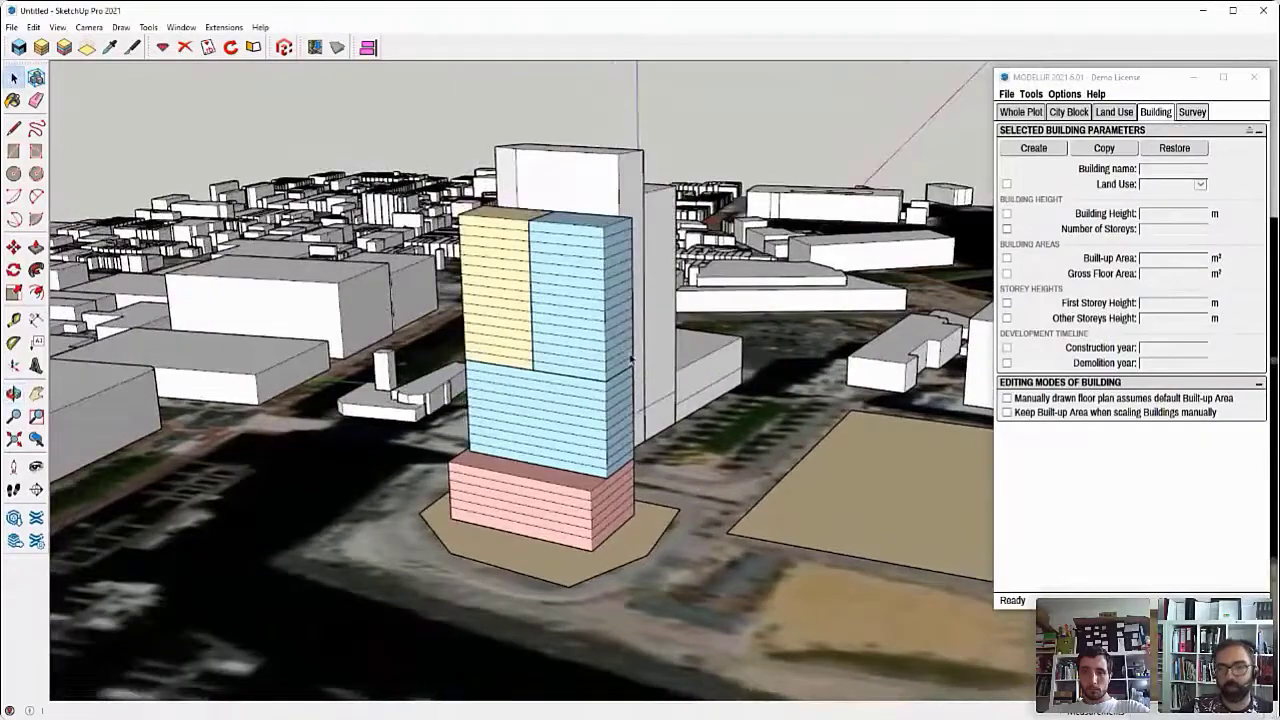